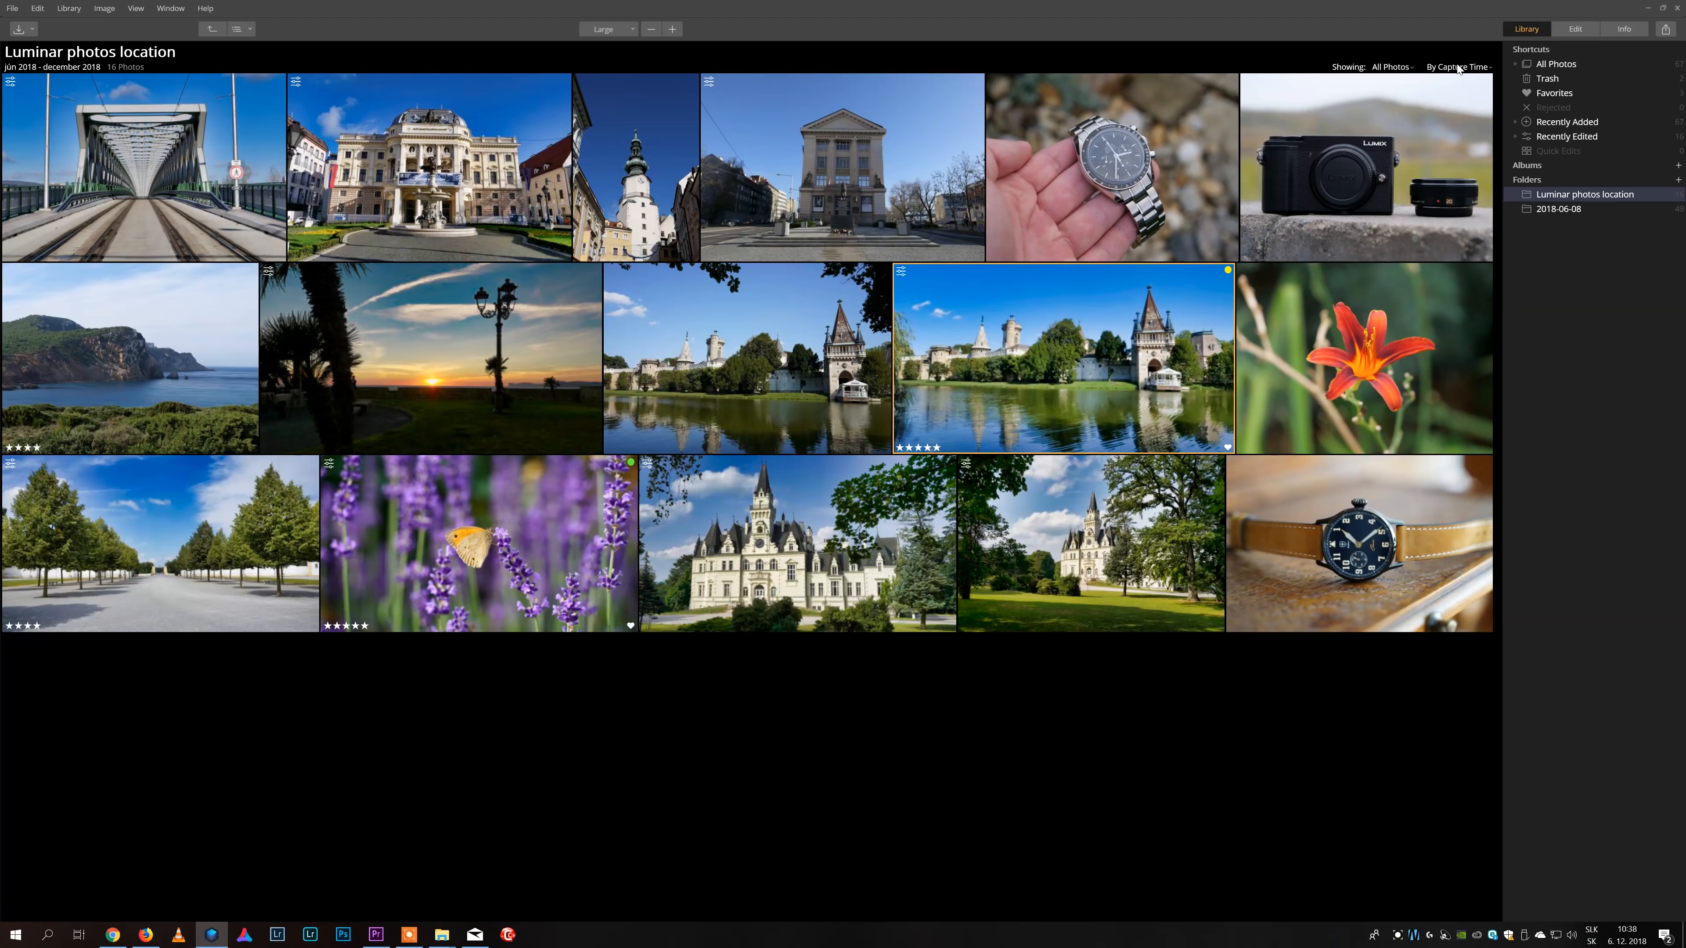
- Sort the photos in the Luminar photos location folder by rating
click(1458, 68)
click(1452, 106)
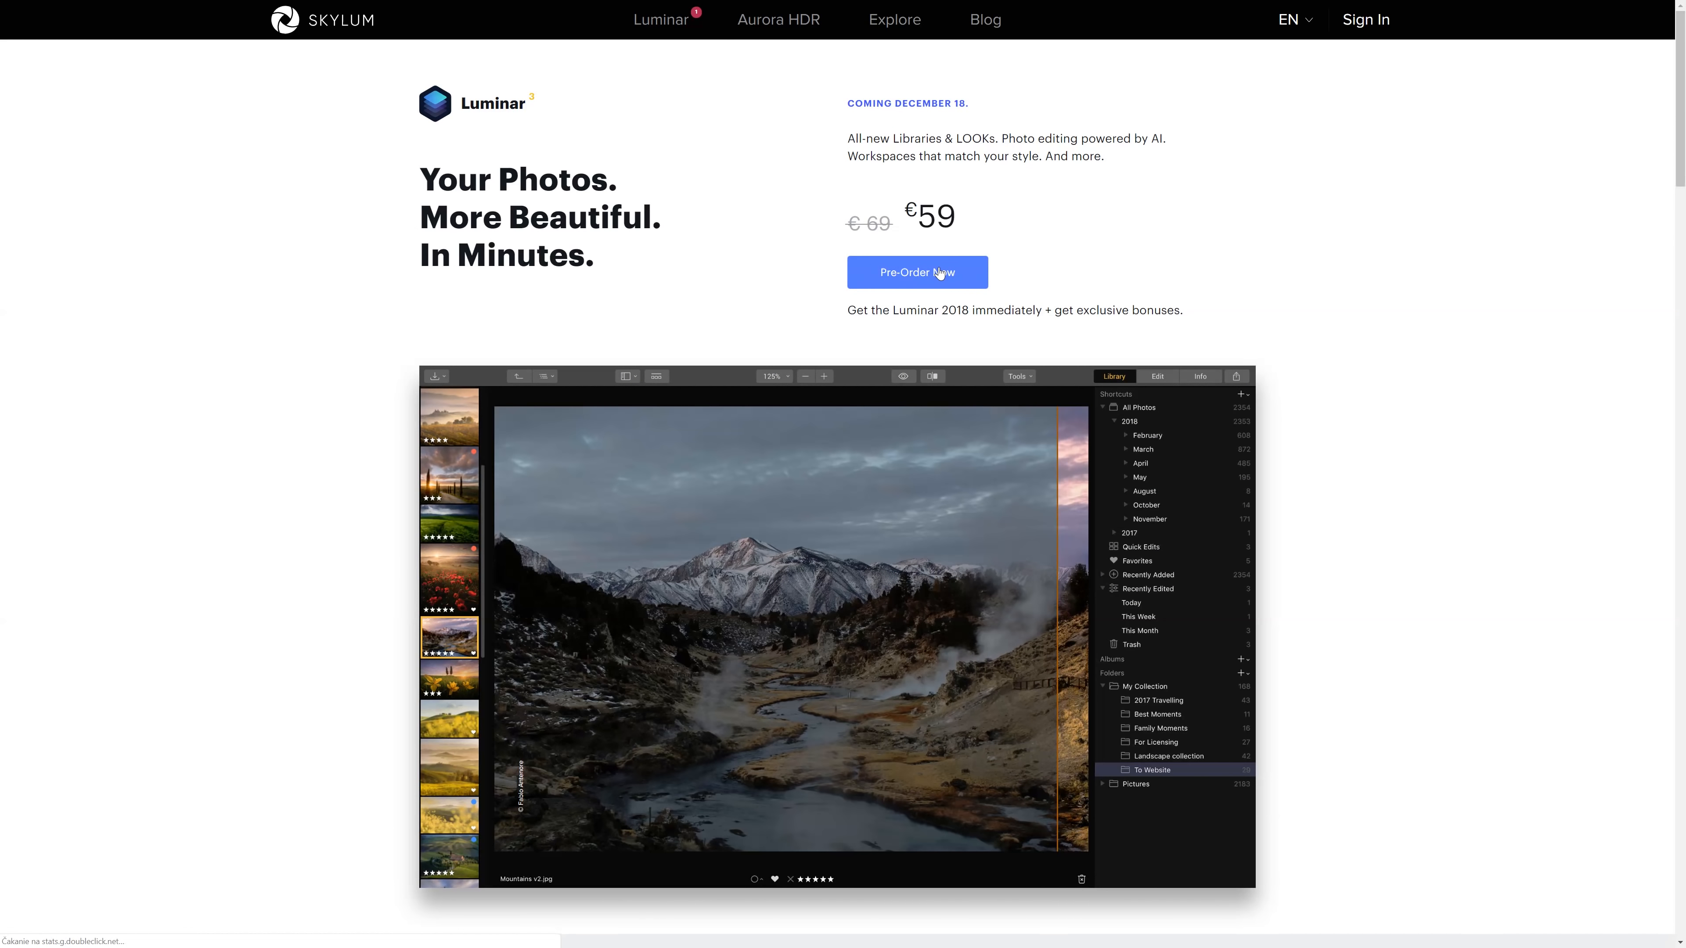
- Start a pre-order of Luminar 3 in the Skylum store and apply the promotional code THS10 at checkout
click(939, 273)
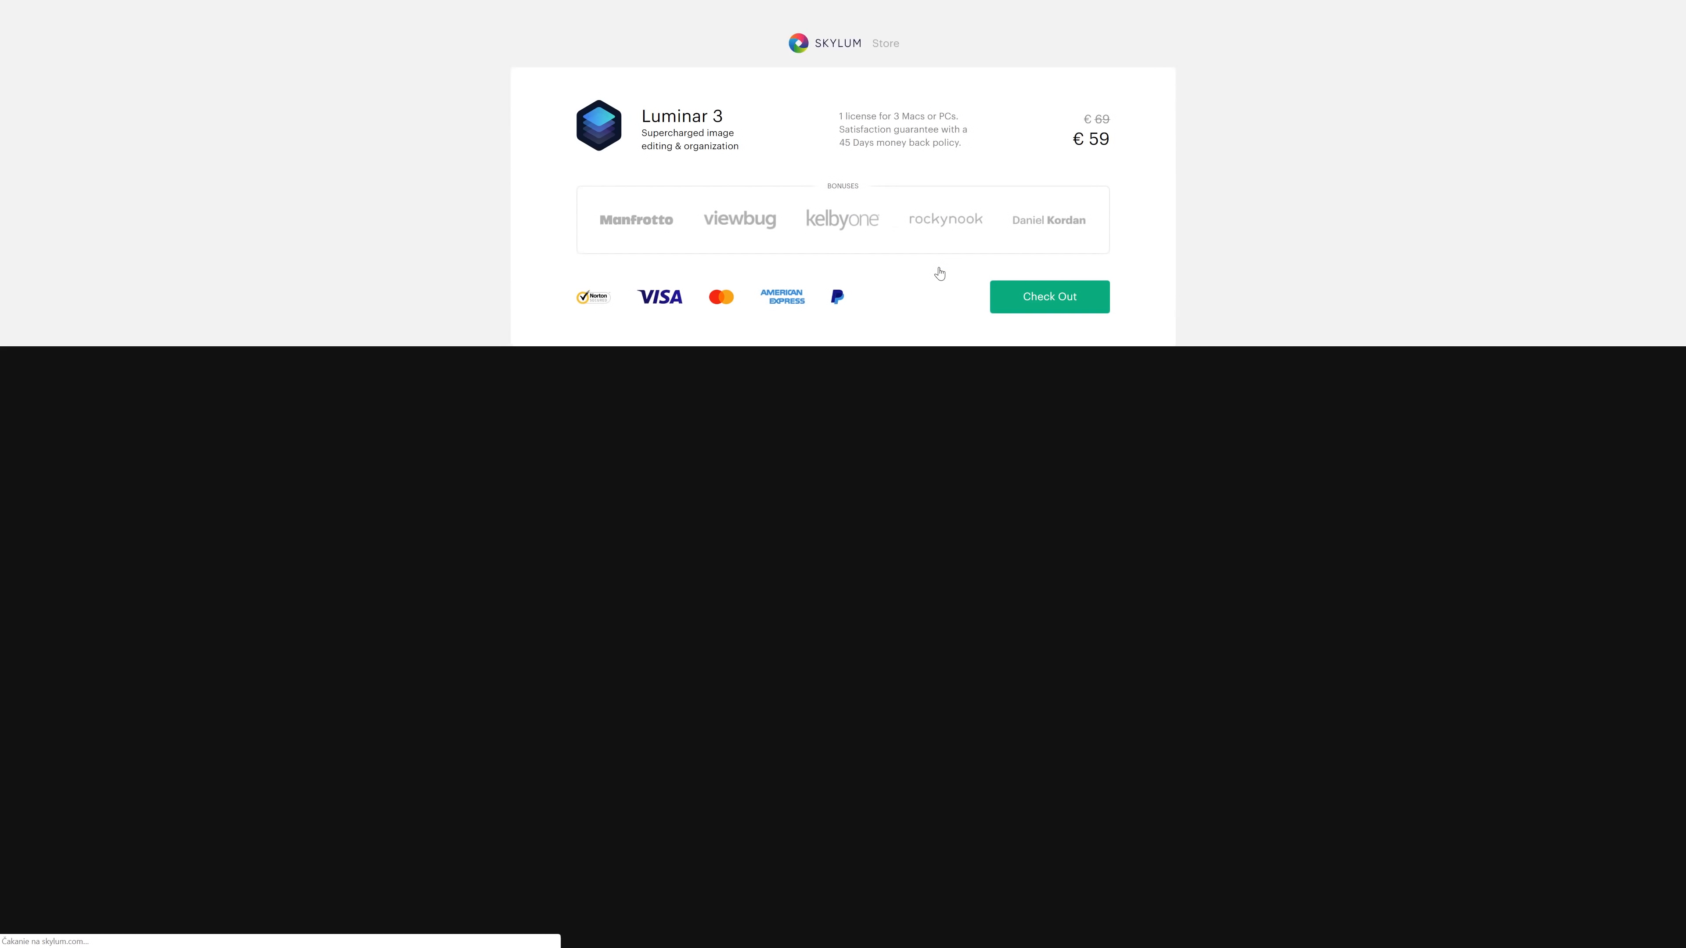
click(1044, 297)
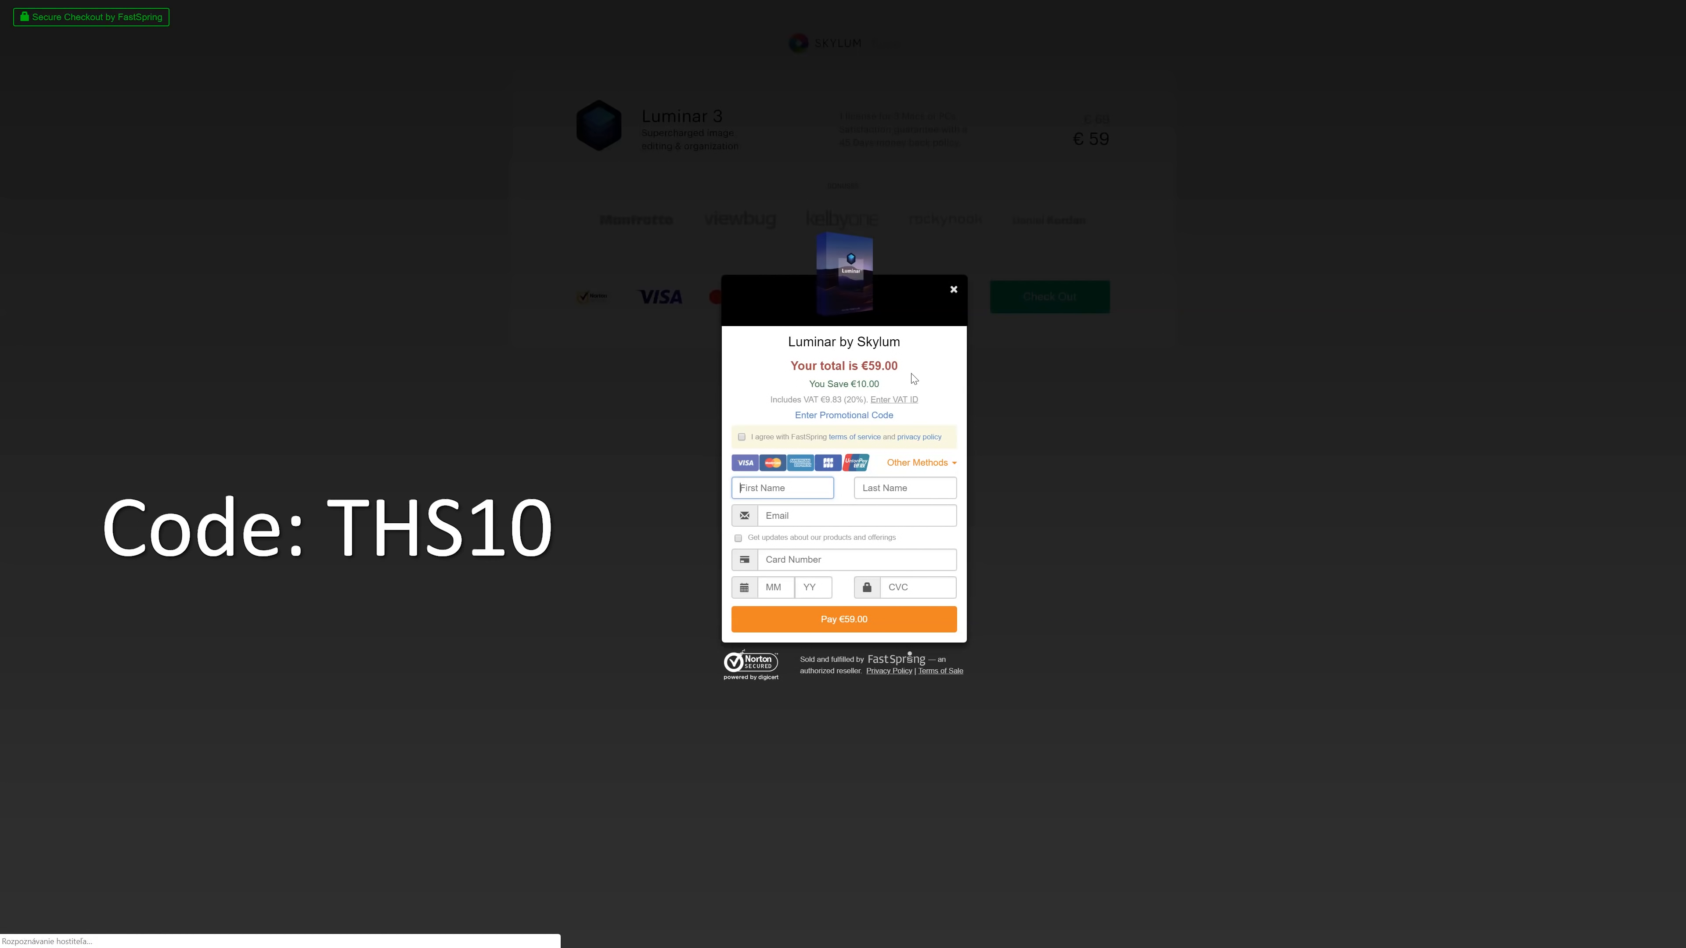
click(861, 414)
text(THS10)
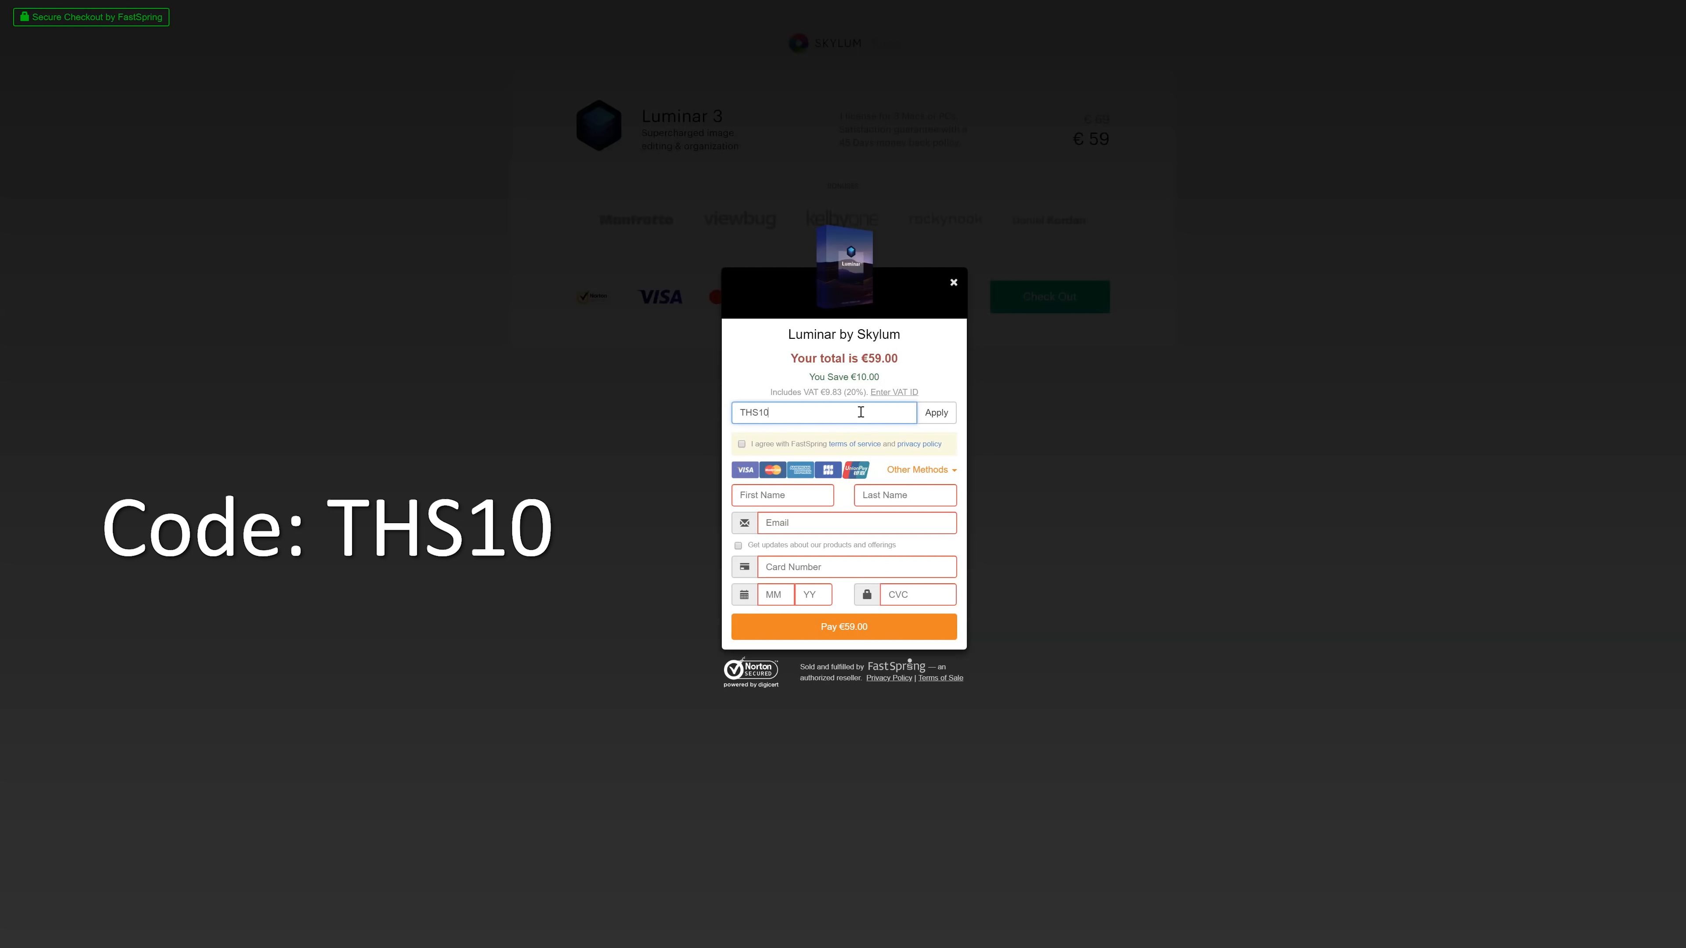
click(936, 415)
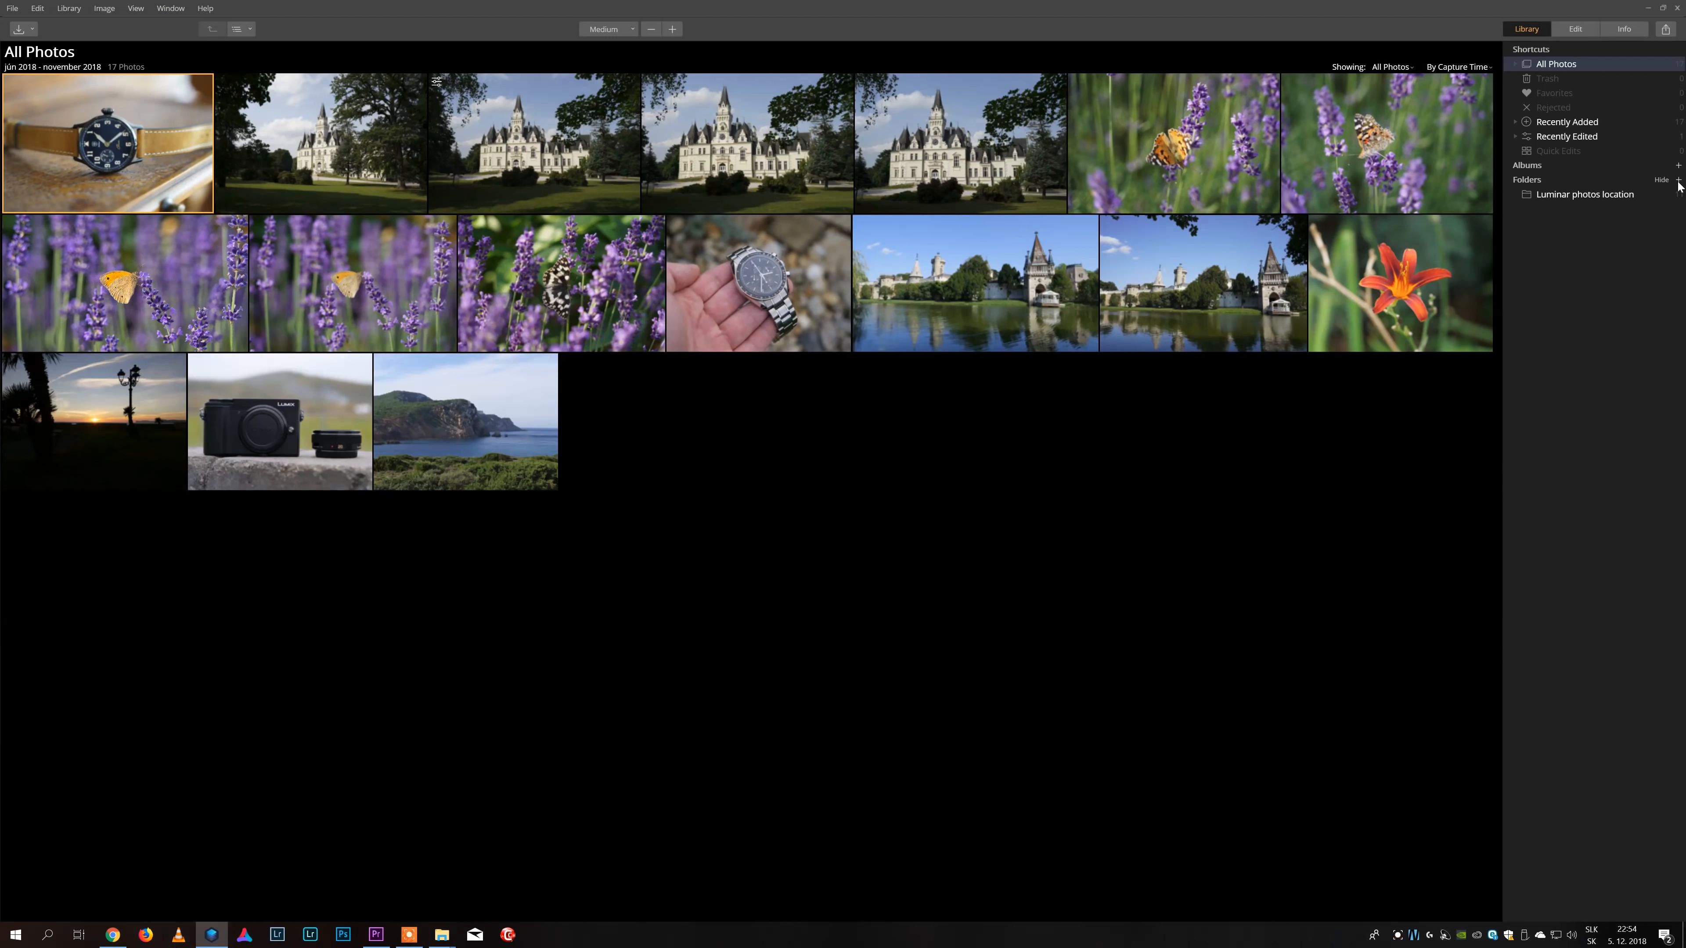
- Add the 2018-06-08 folder from the Extreme SSD (J:) drive to the library's folders
click(1678, 180)
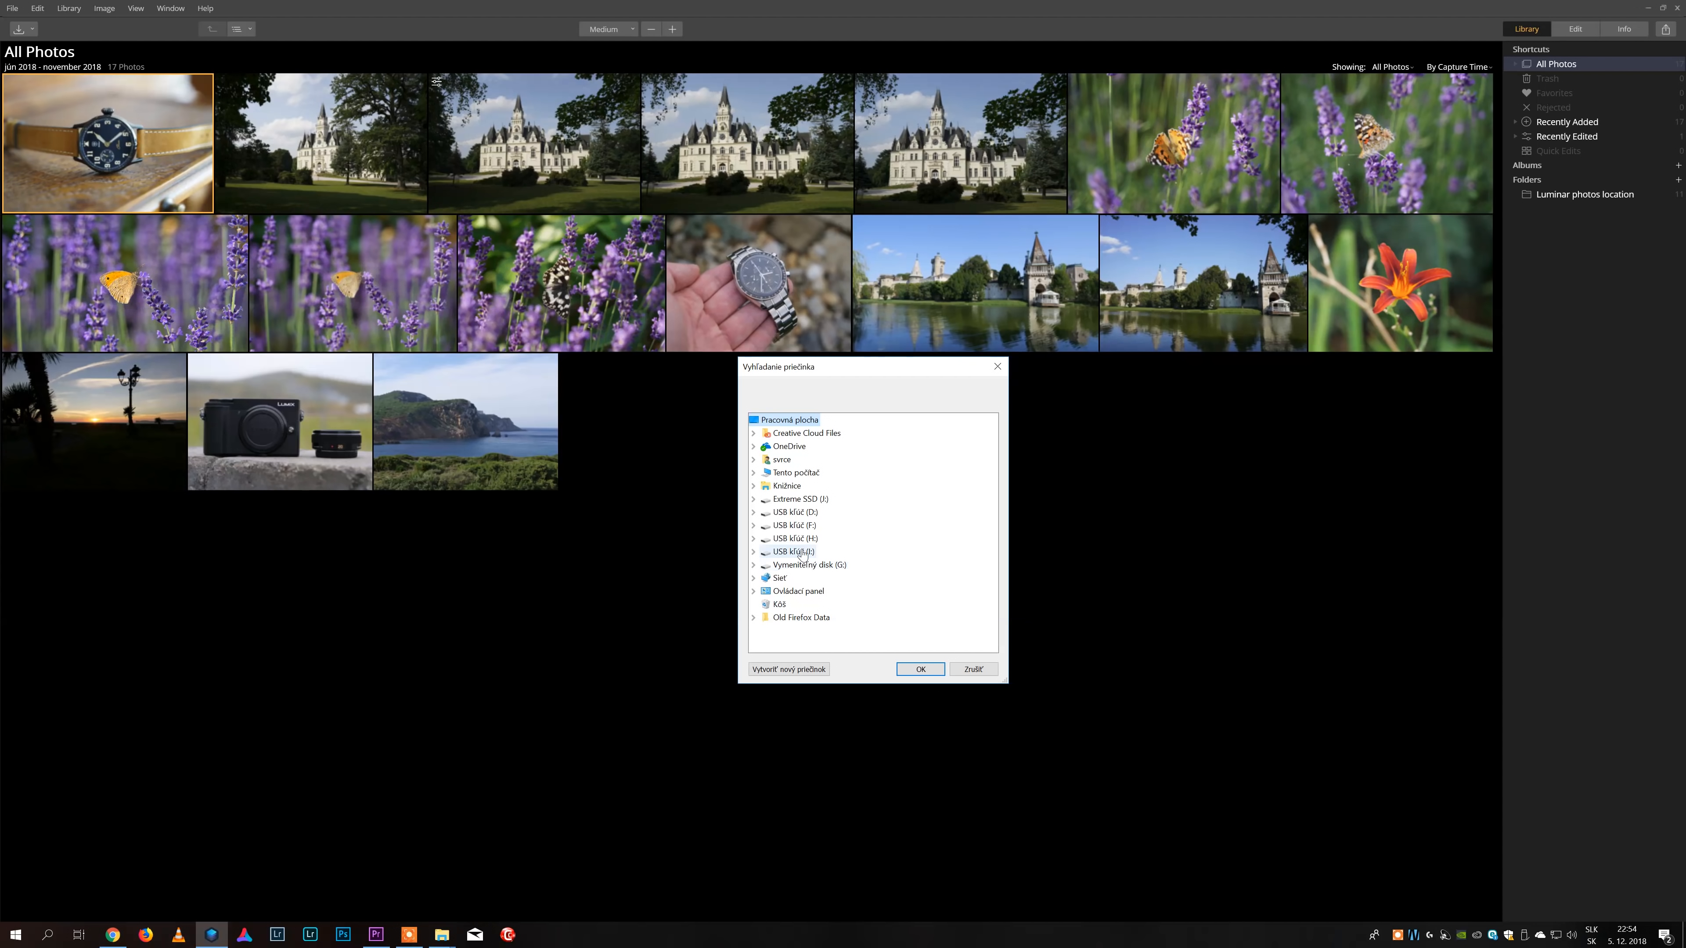
double_click(799, 499)
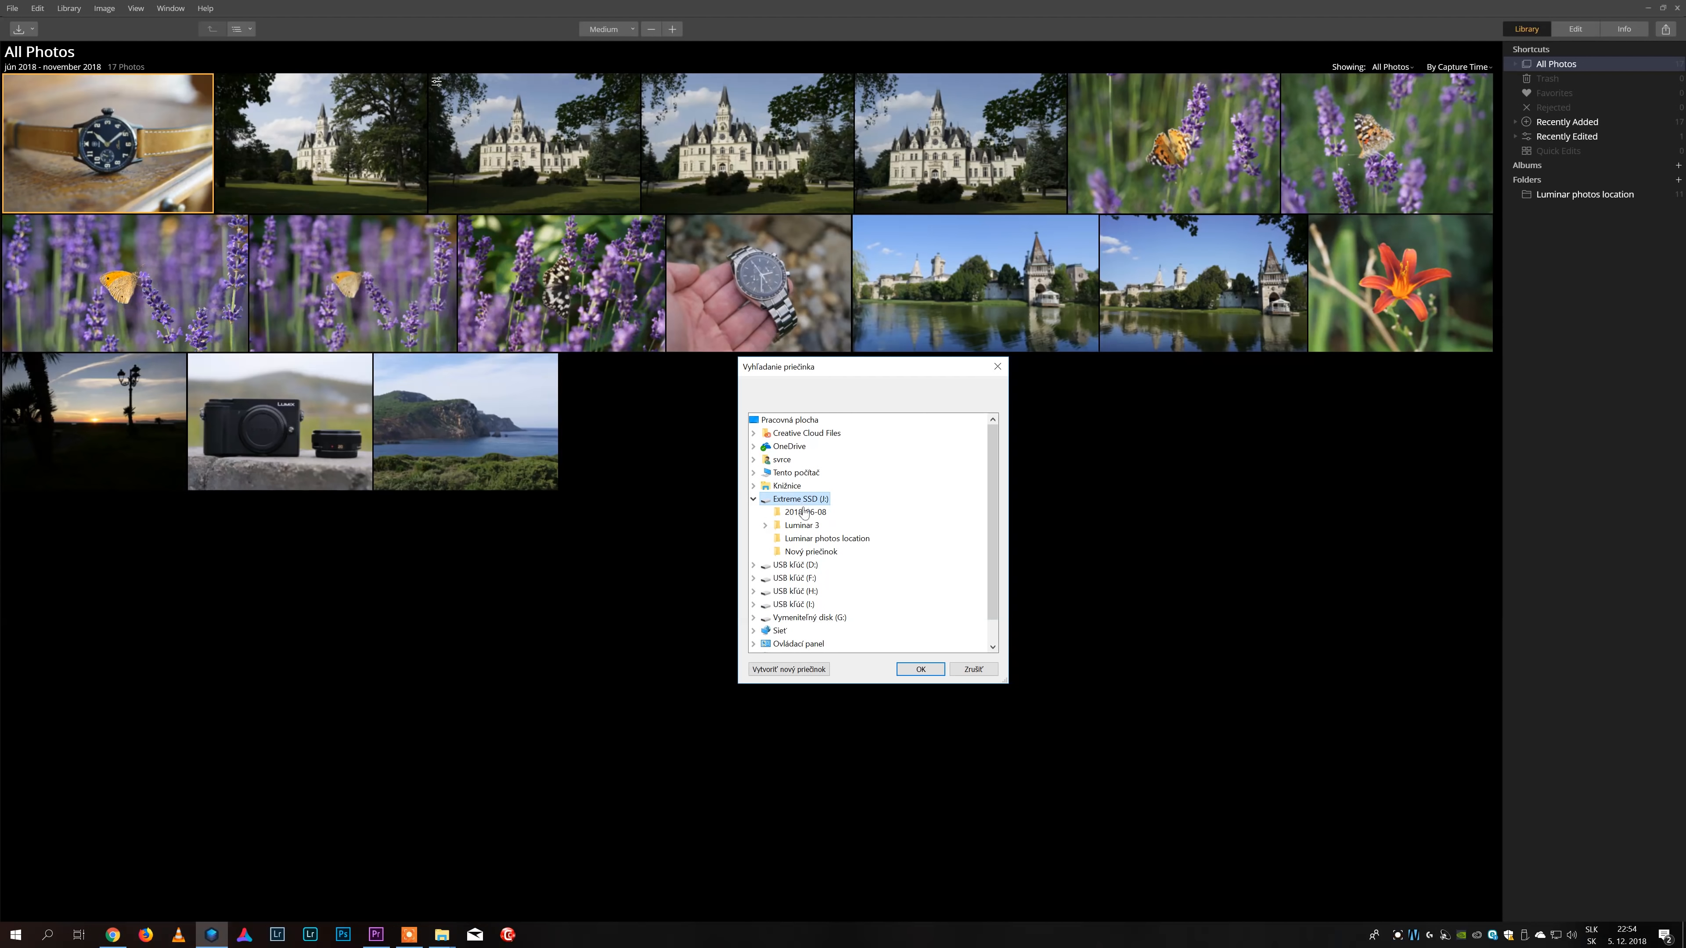
click(805, 512)
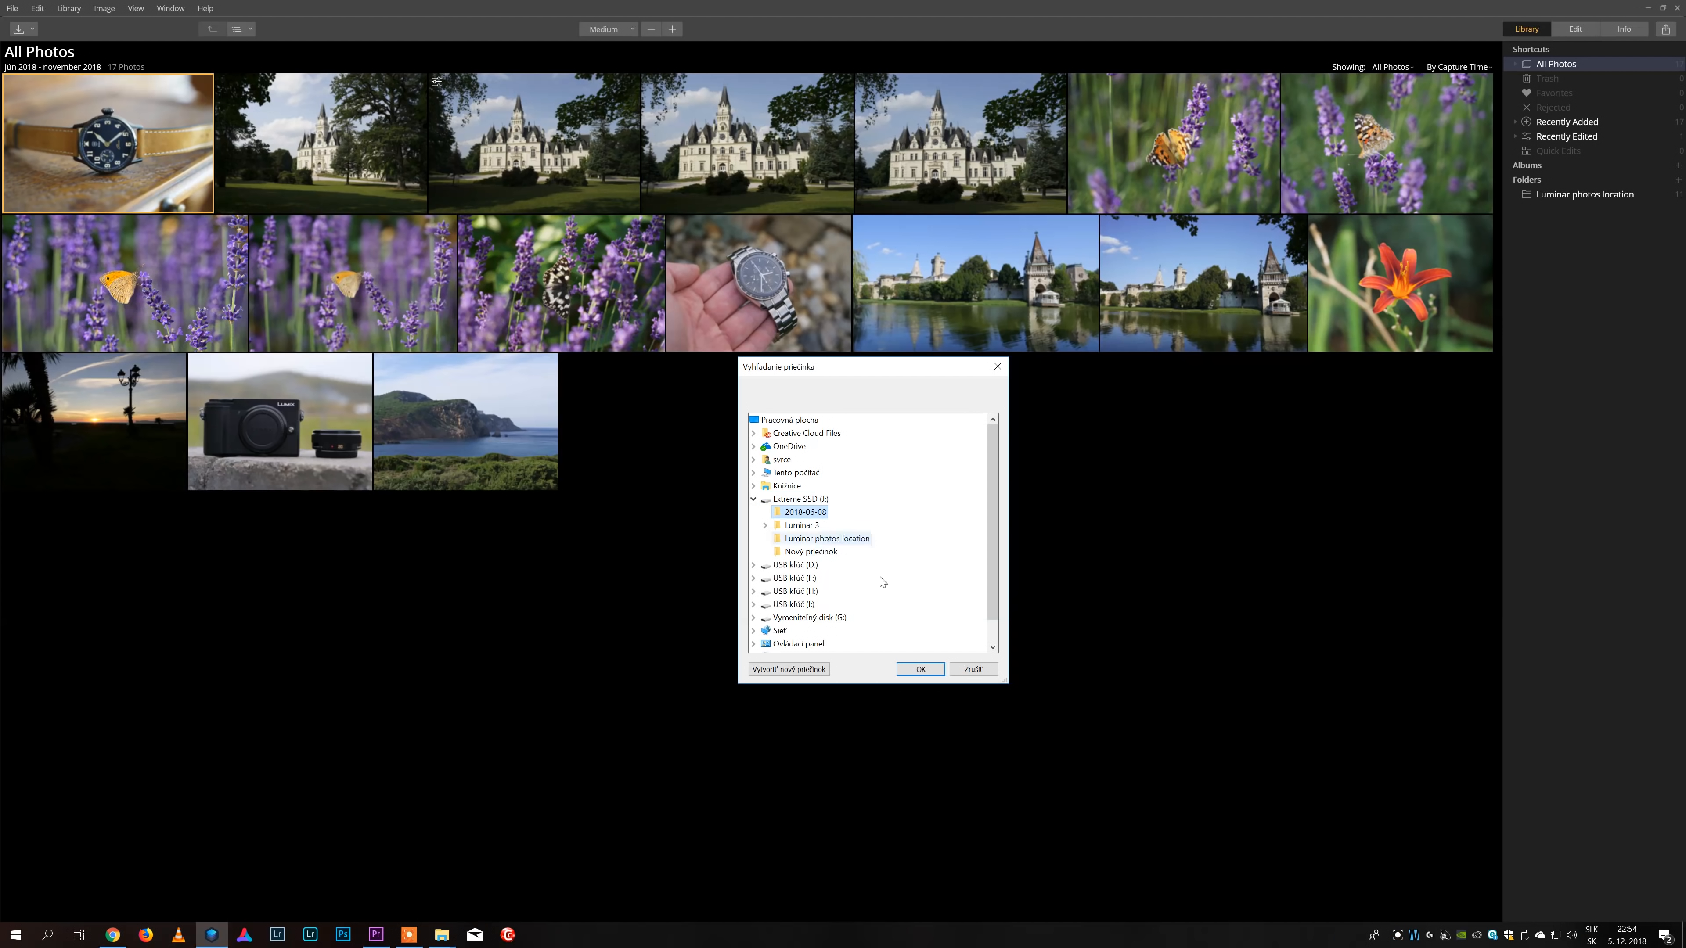
click(921, 670)
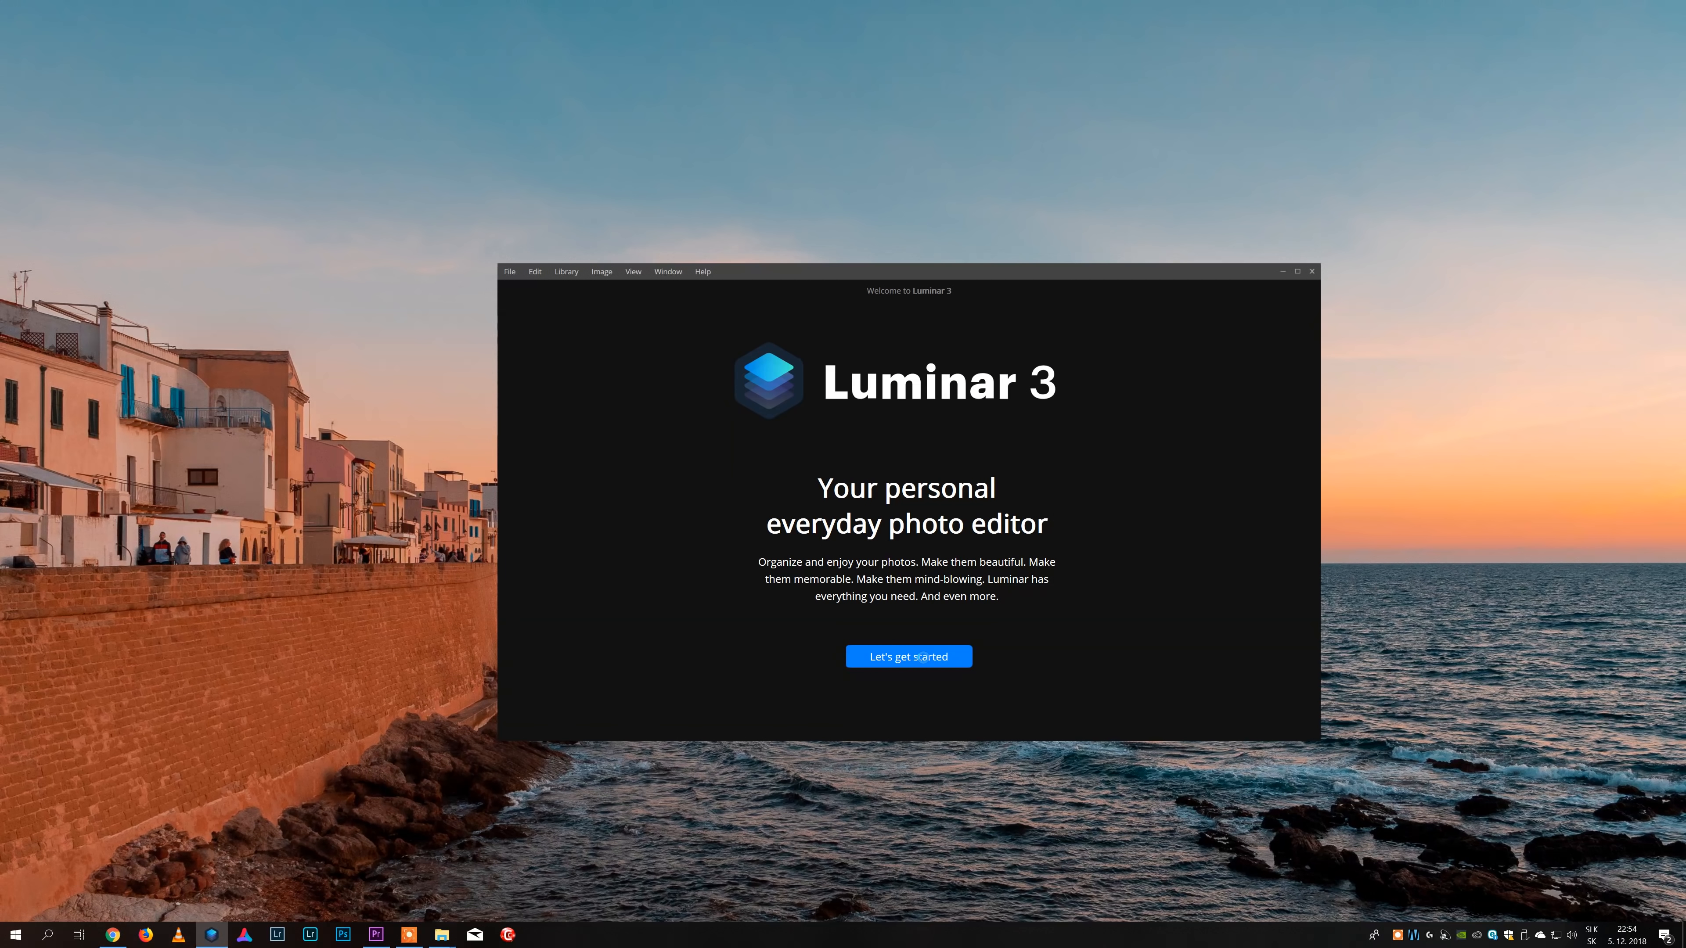
- Begin the Luminar 3 welcome setup and set the image location to Luminar photos location on Extreme SSD (J:)
click(923, 656)
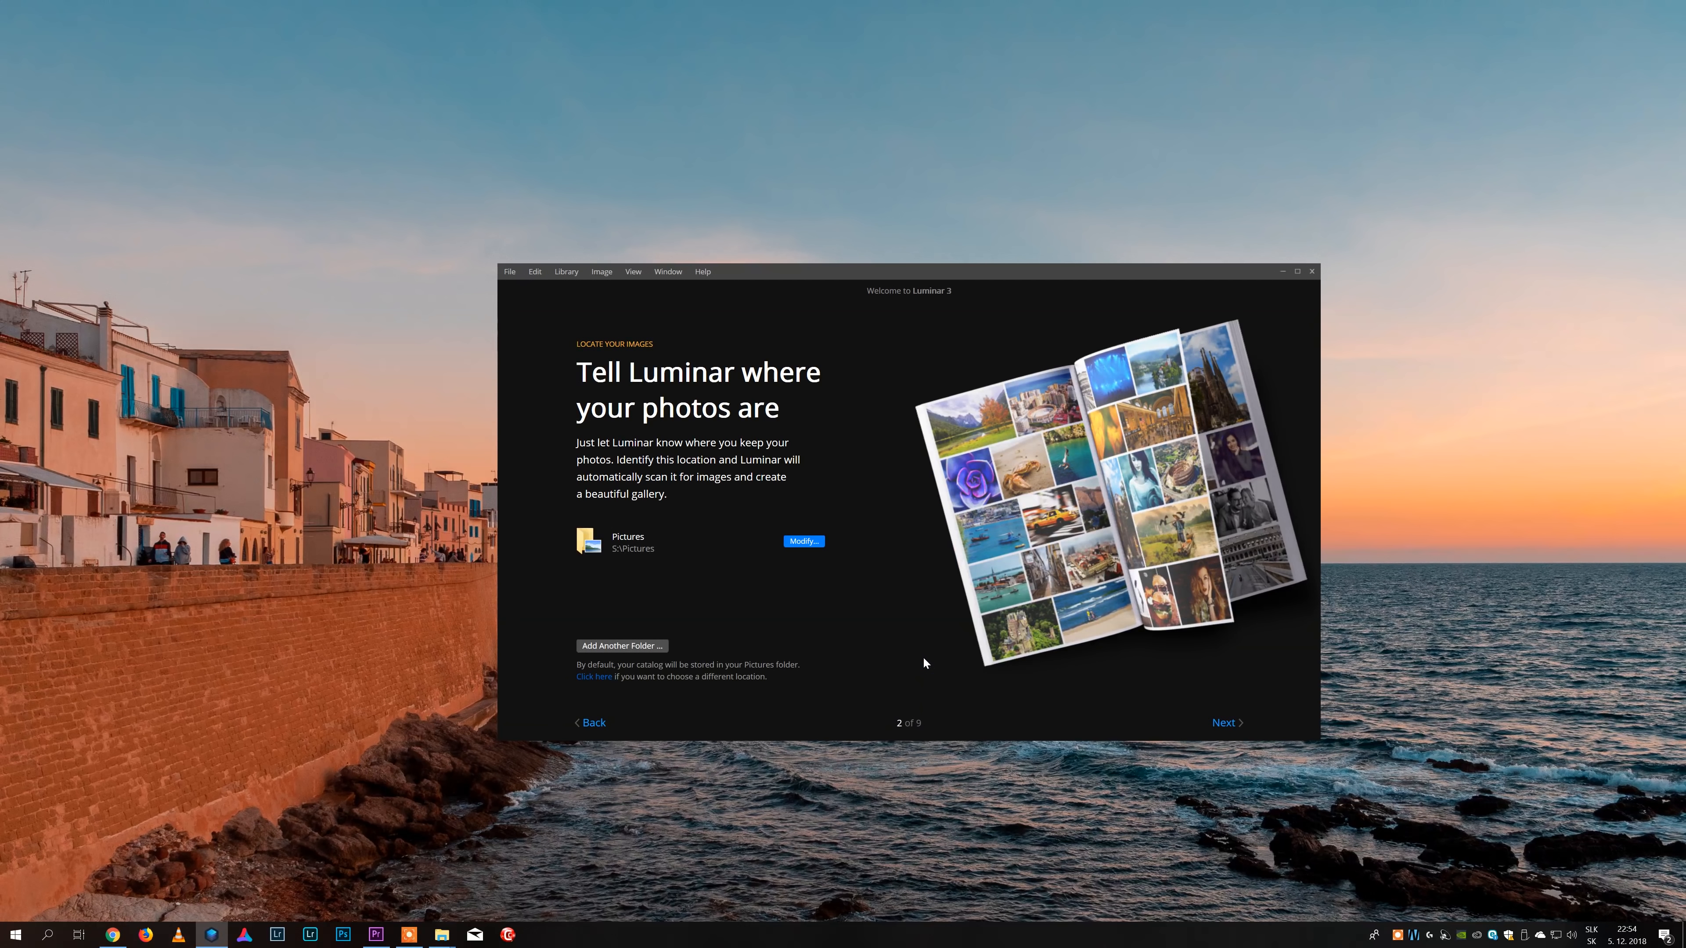
click(803, 541)
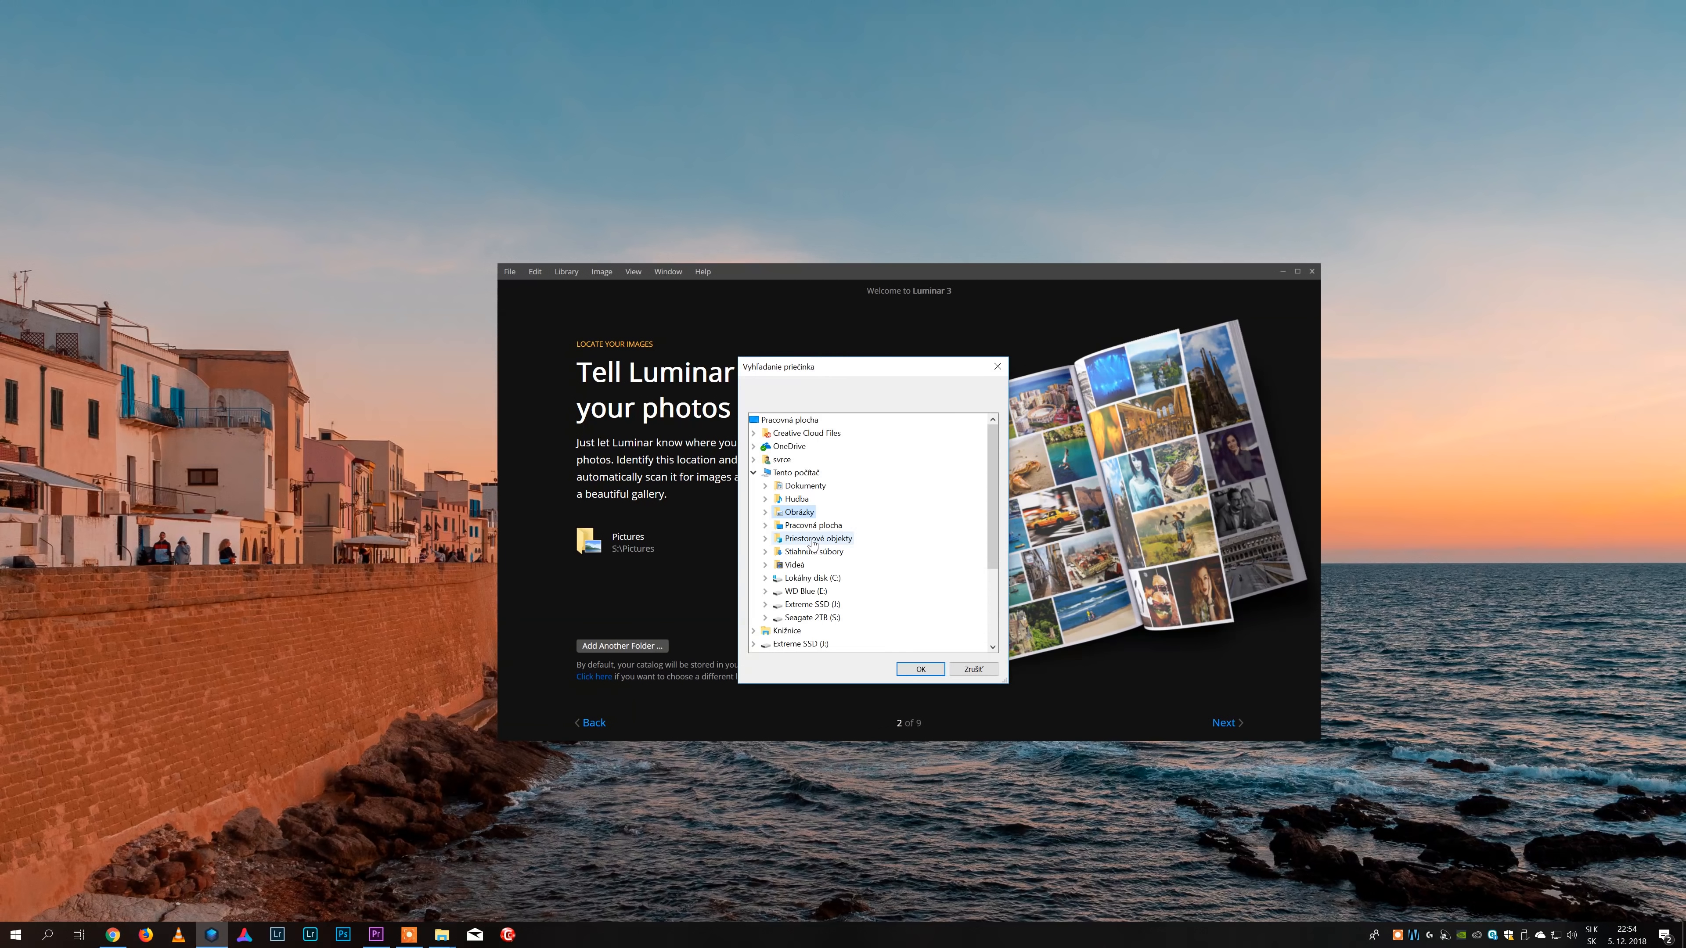
scroll(912, 603, down, 1)
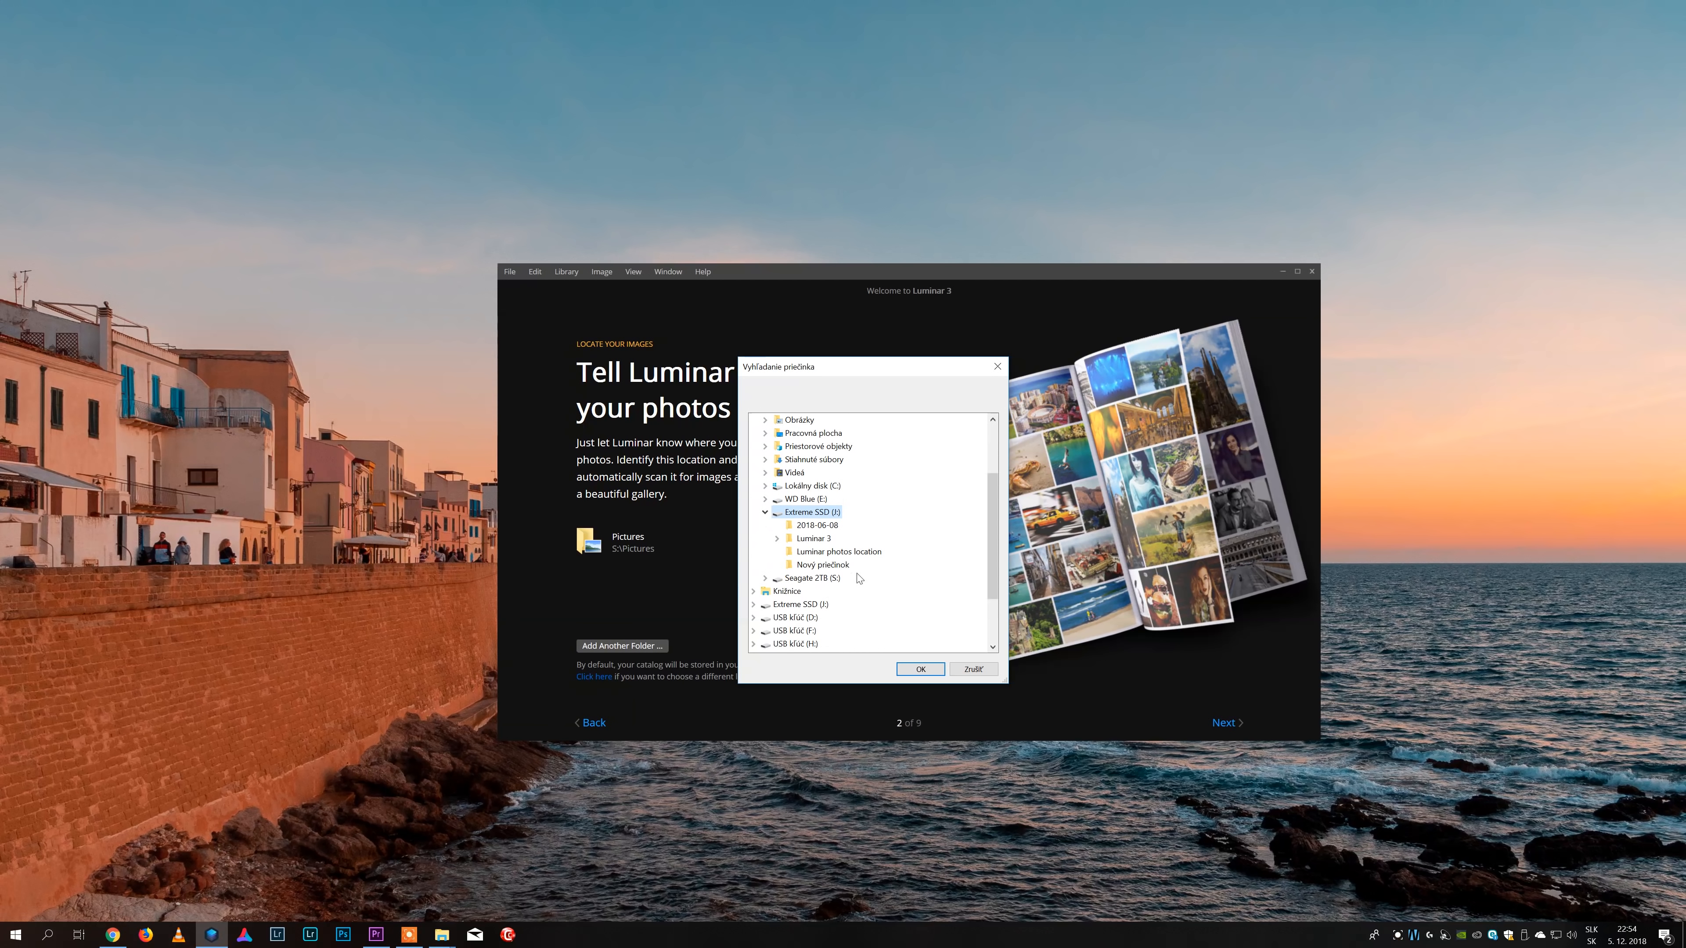
click(849, 551)
click(920, 670)
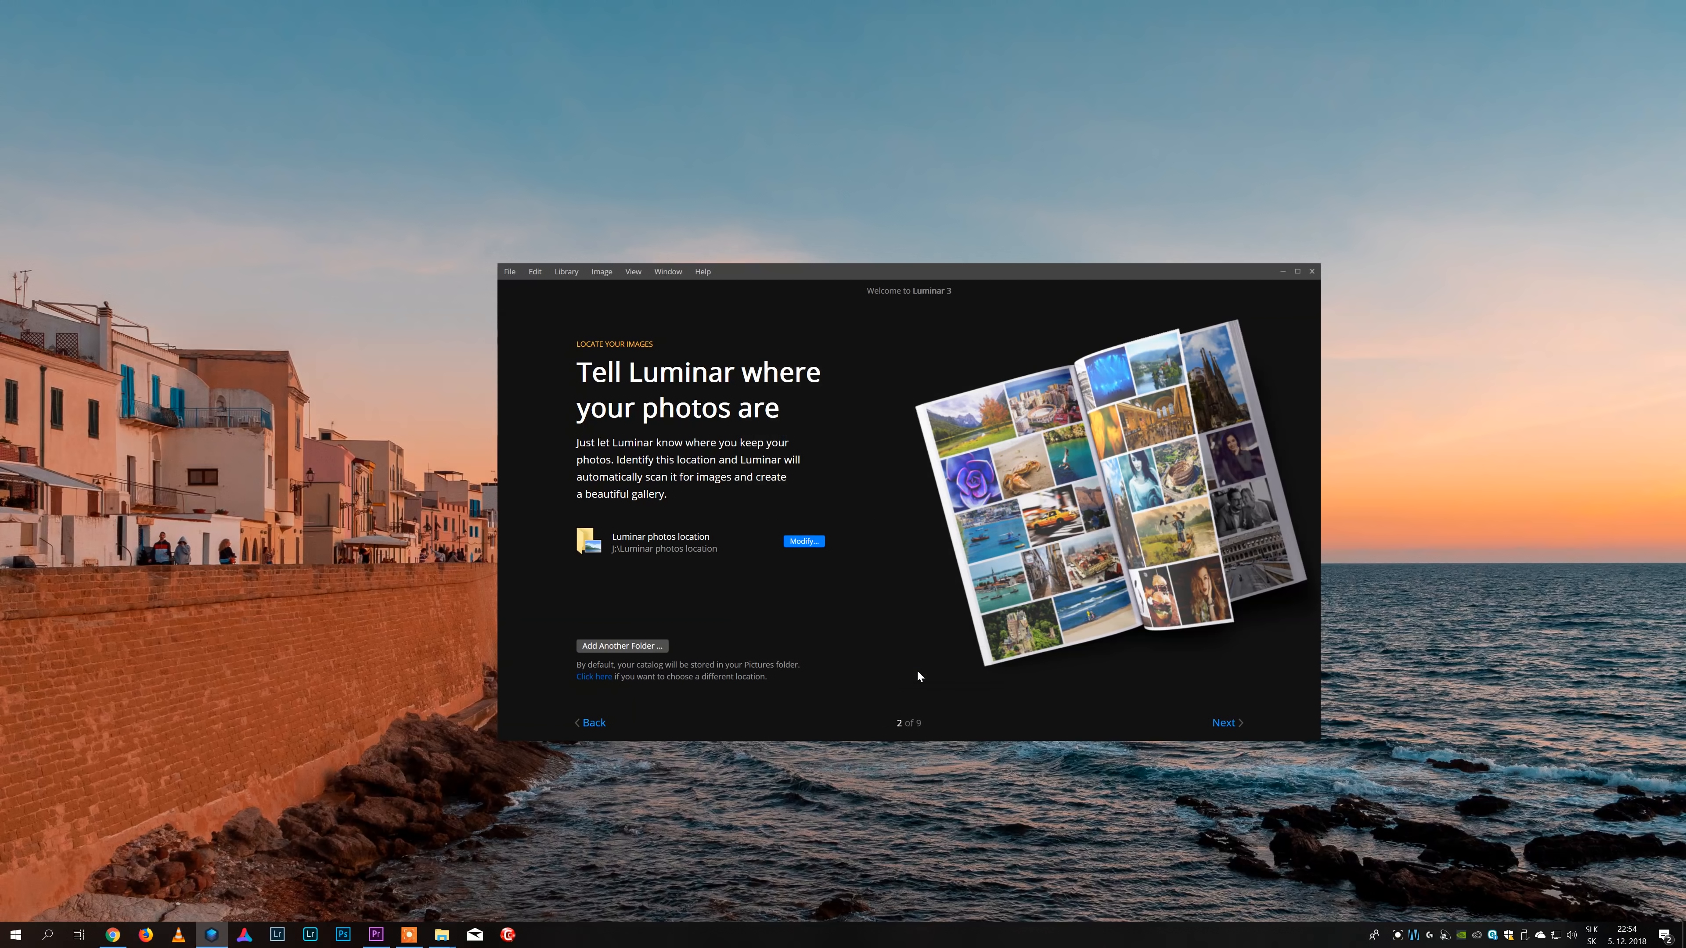
- Advance through the remaining welcome pages, finish the setup and maximize the library window
click(1223, 721)
click(1224, 722)
click(1224, 722)
click(1223, 721)
click(1223, 721)
click(1224, 722)
click(1223, 722)
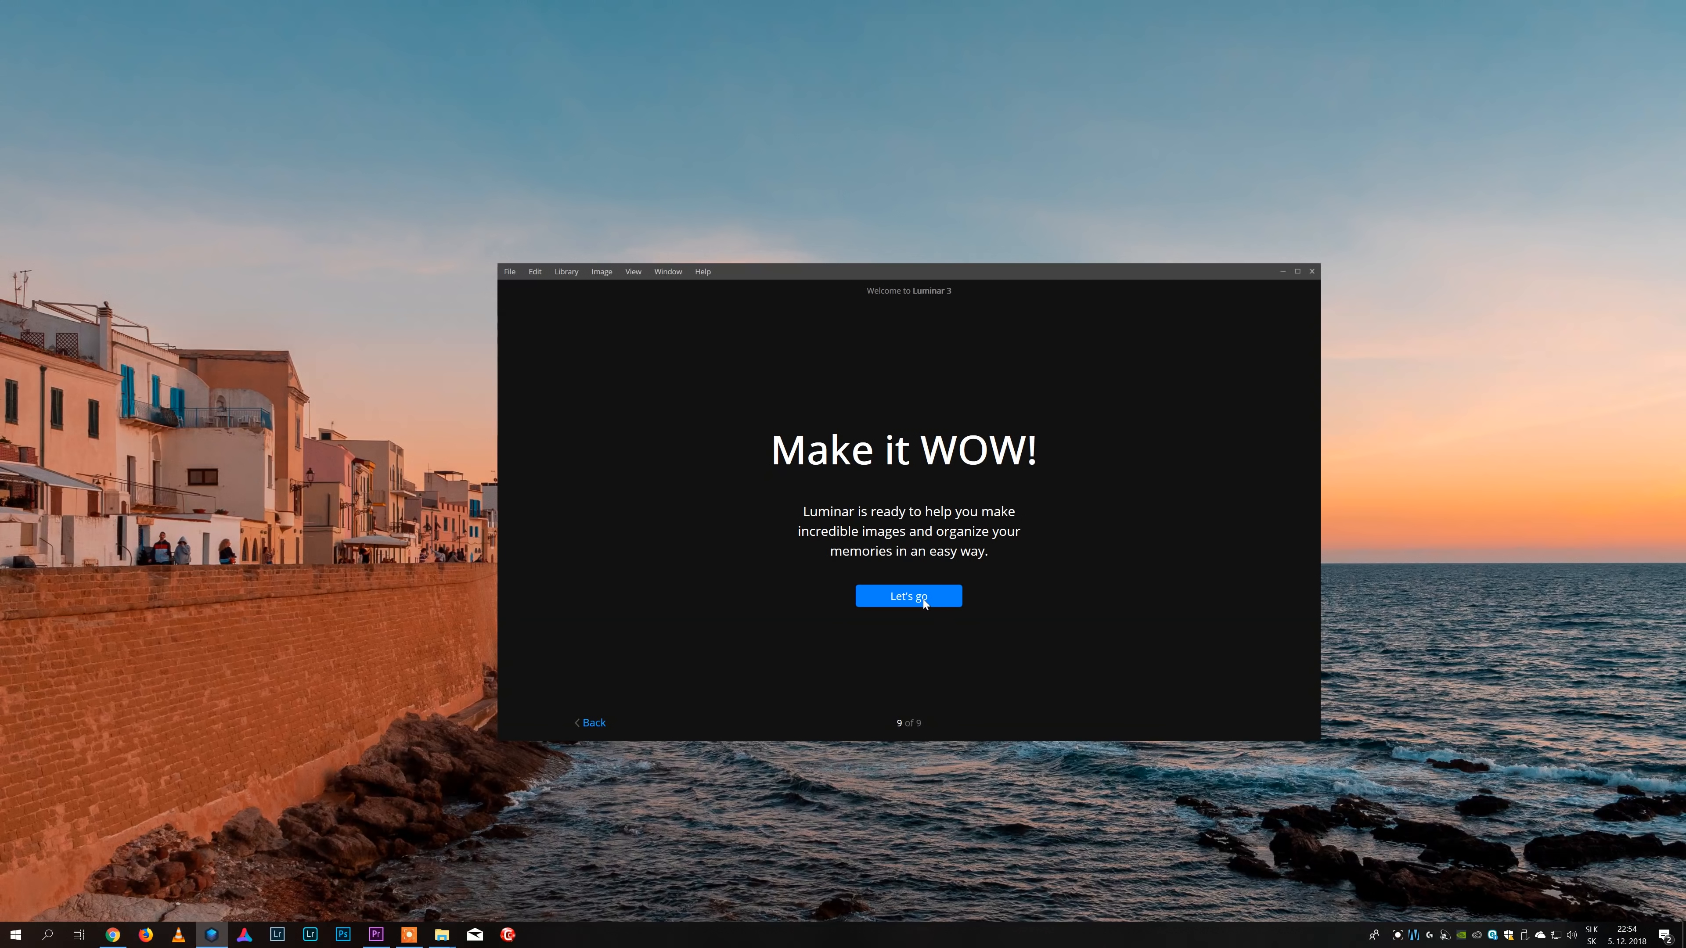
click(921, 597)
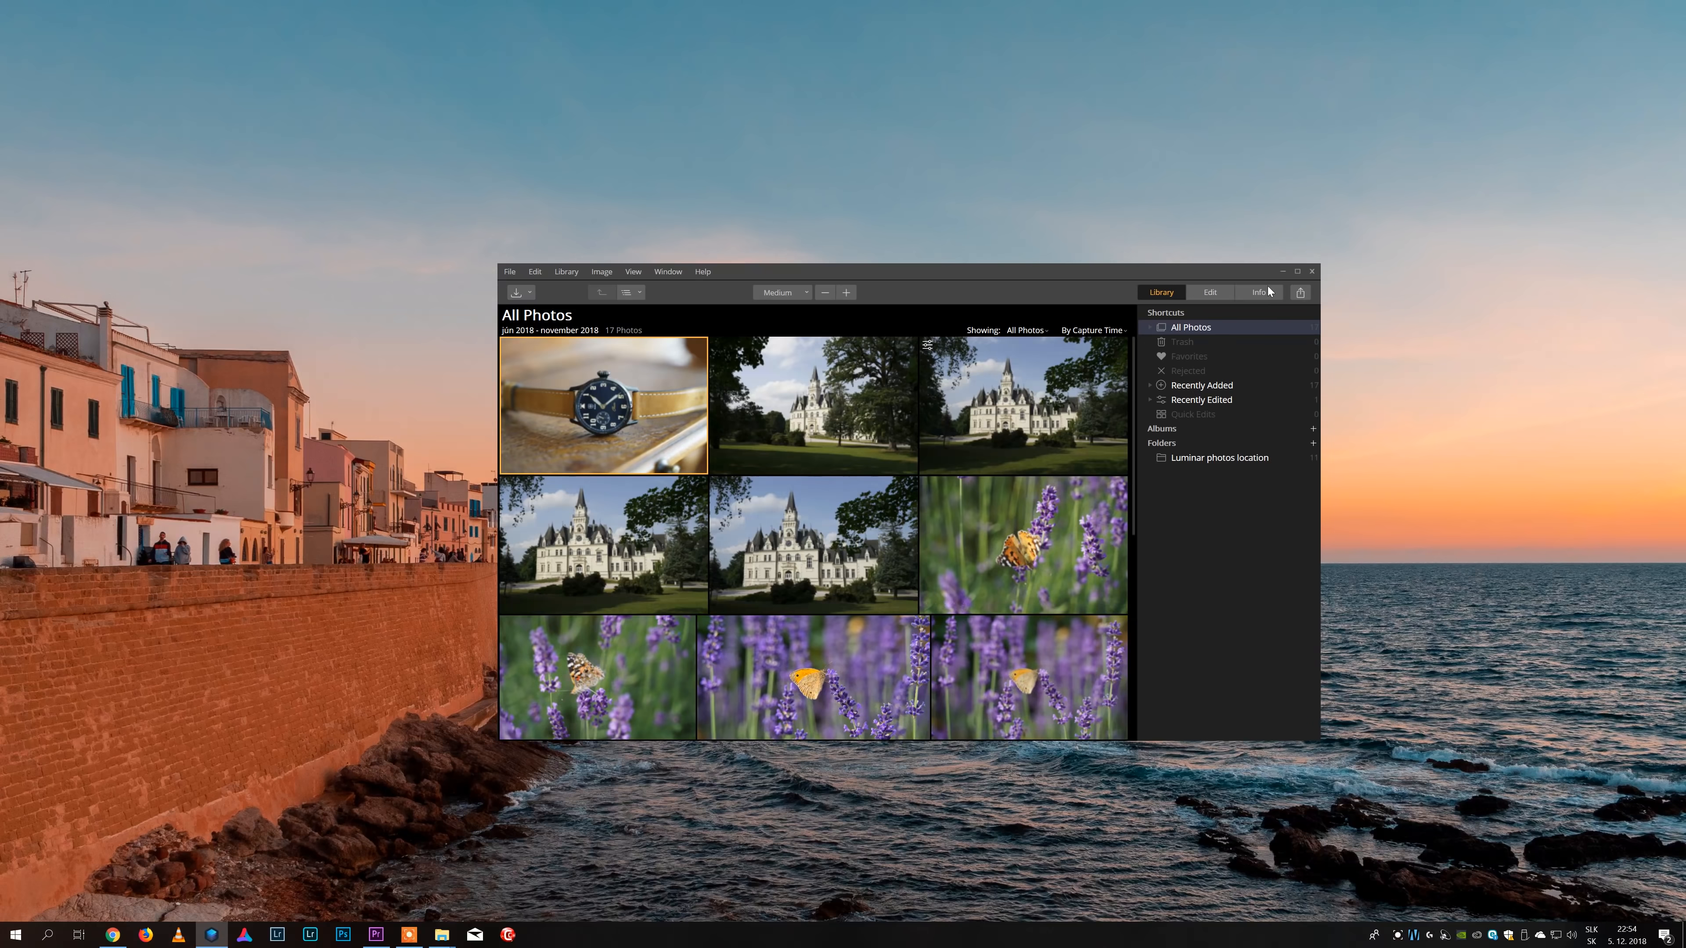
click(1297, 271)
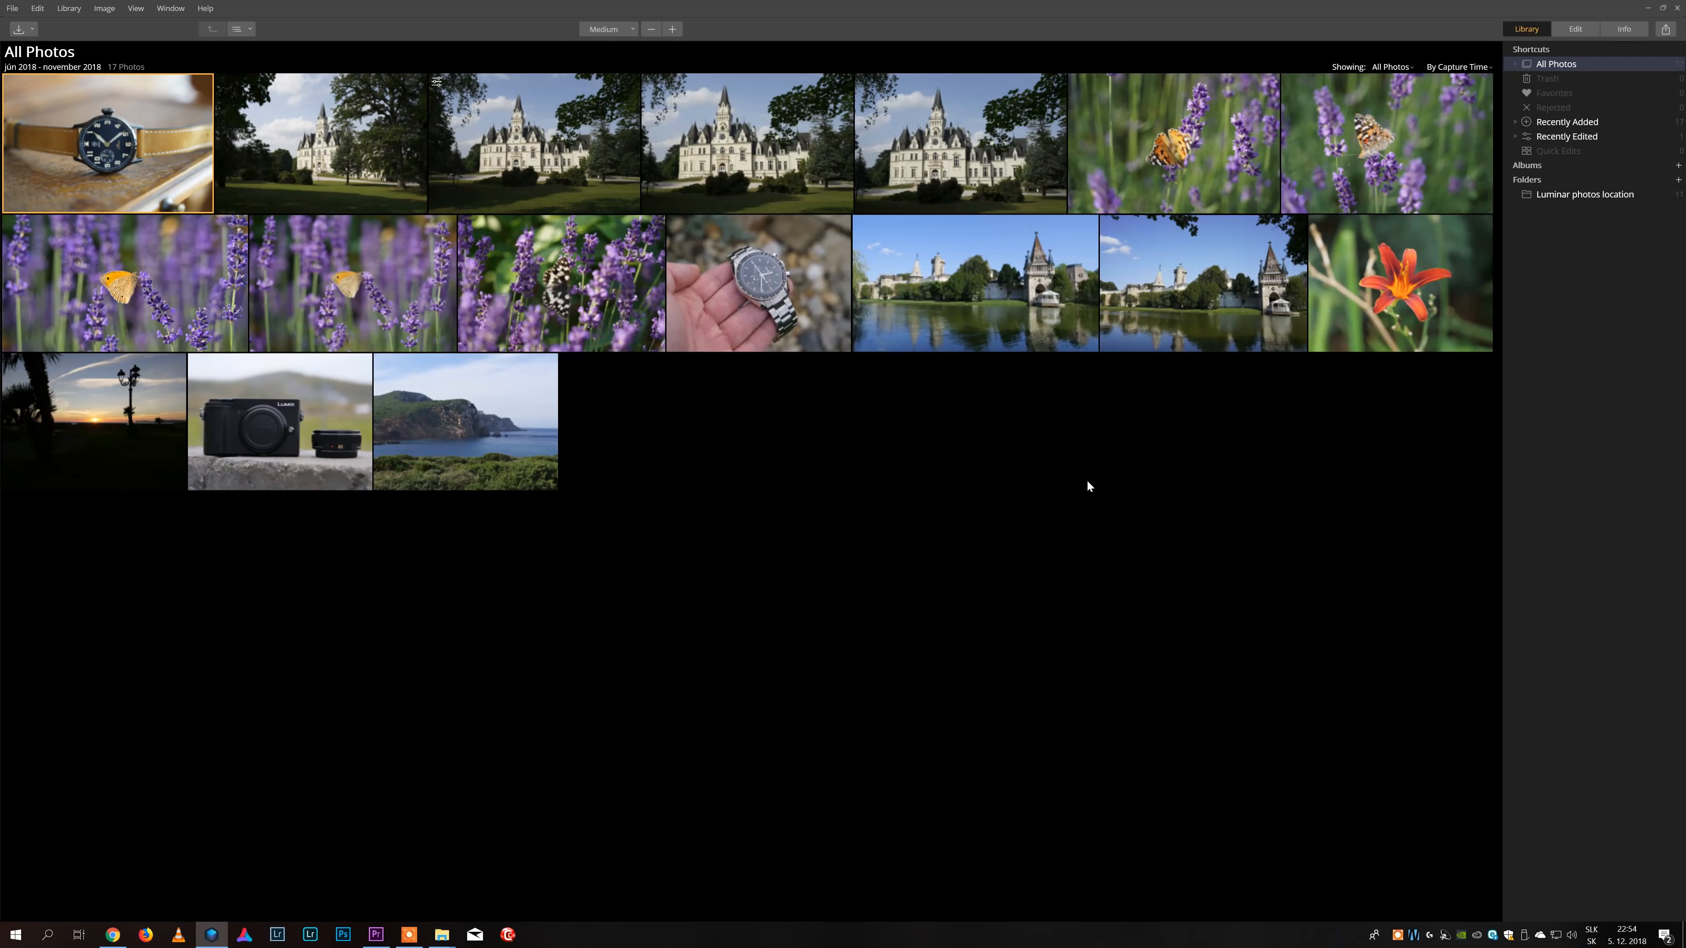
- Add a second library folder by choosing 2018-06-08 on the Extreme SSD (J:) drive
click(1677, 180)
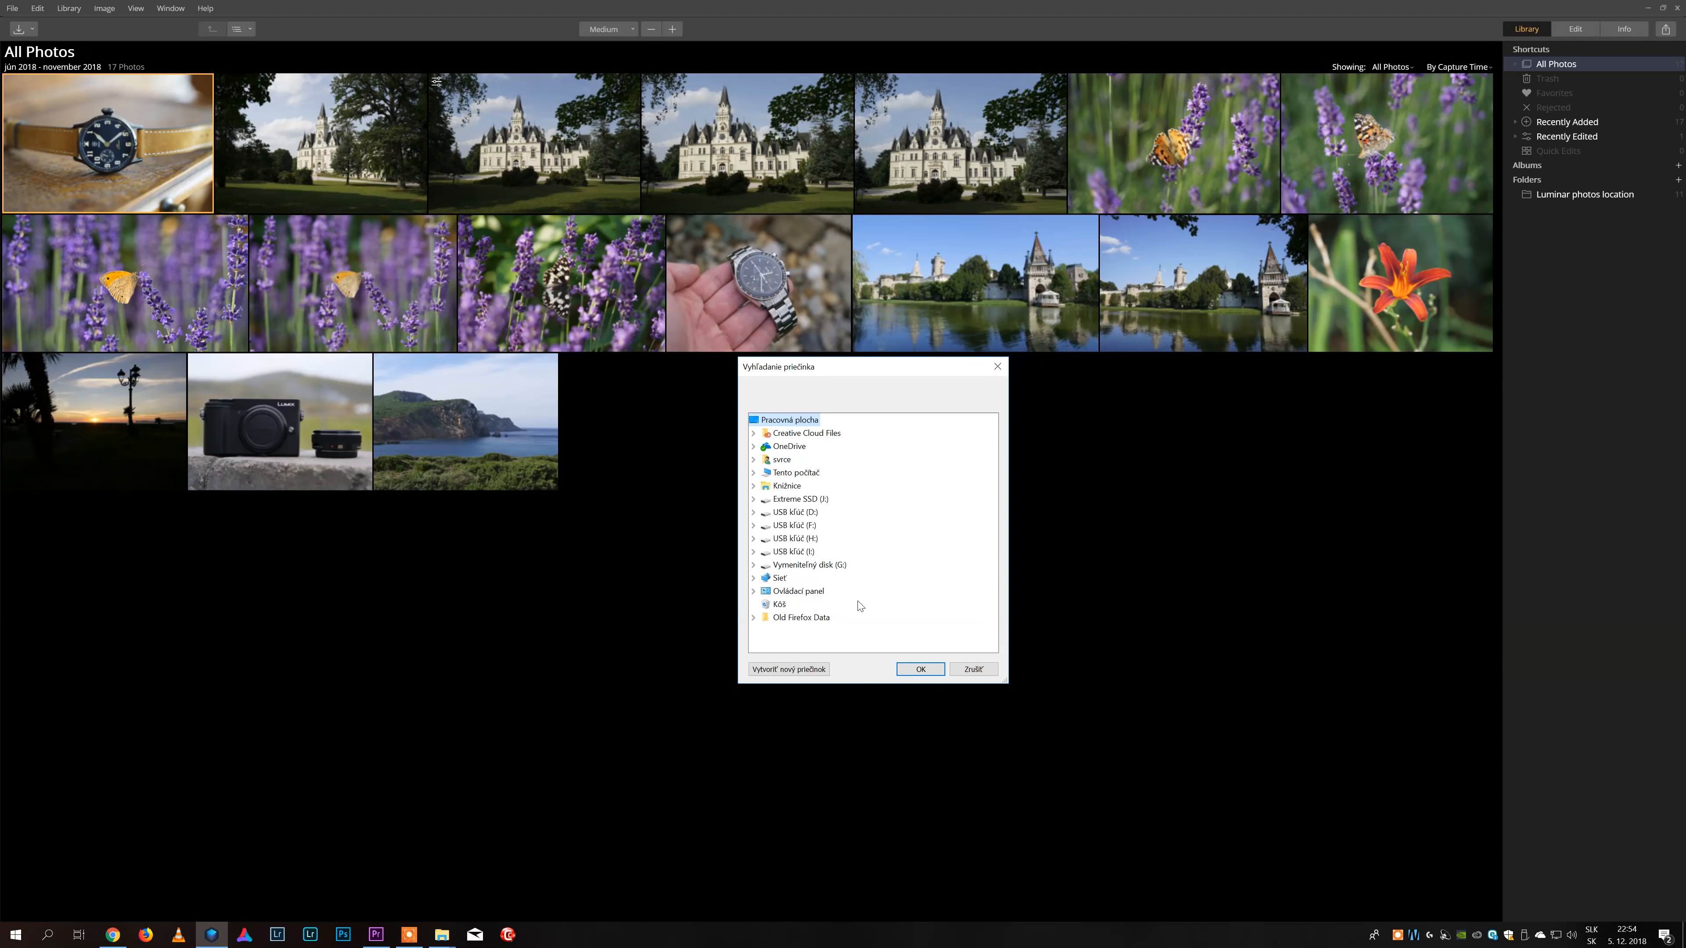
click(800, 499)
click(818, 513)
click(920, 668)
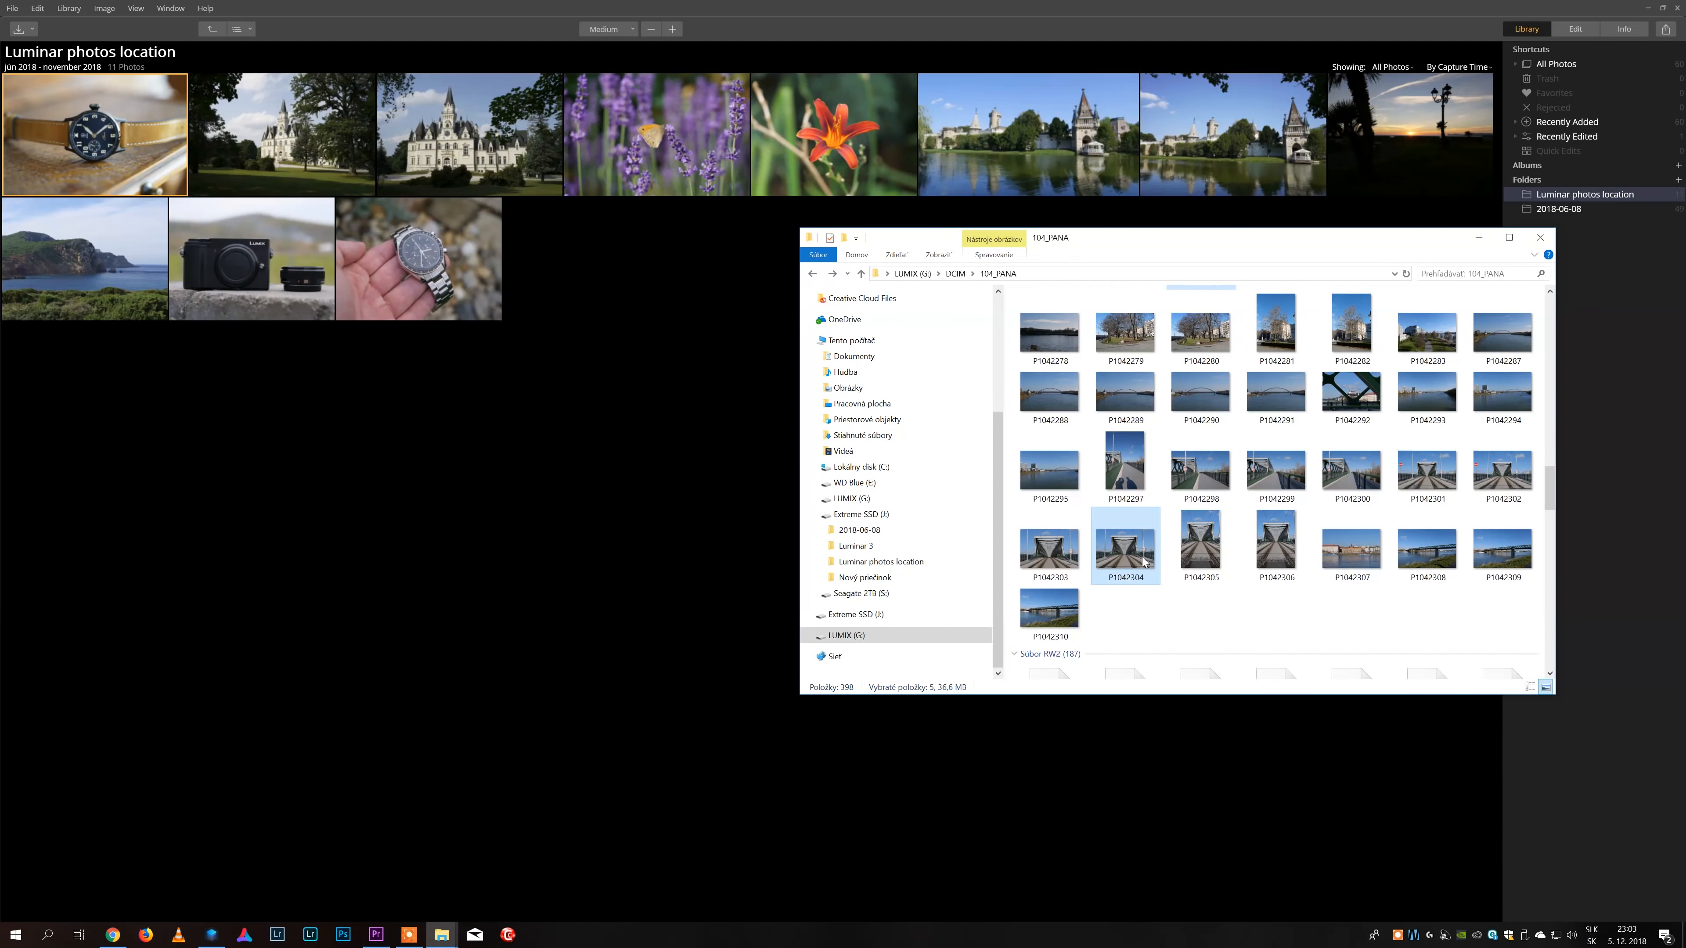
- Copy the five selected photos, including P1042304, from the LUMIX card's 104_PANA folder into Luminar photos location, moving the file window aside
drag(1134, 561, 964, 563)
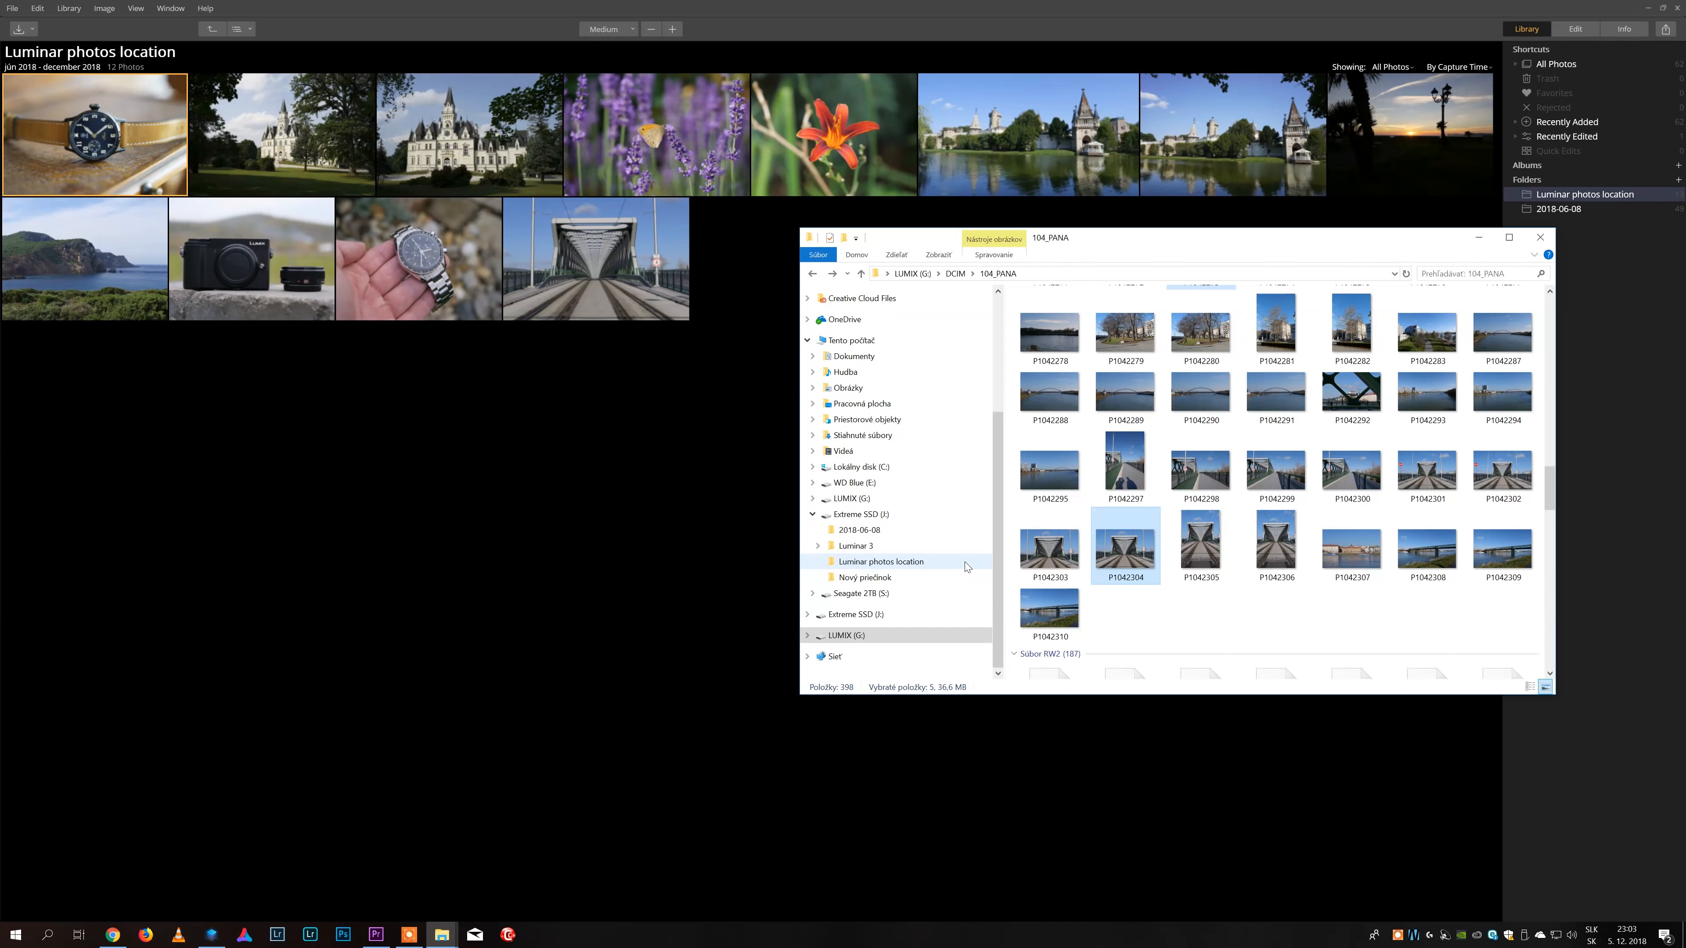
drag(1171, 245, 1046, 523)
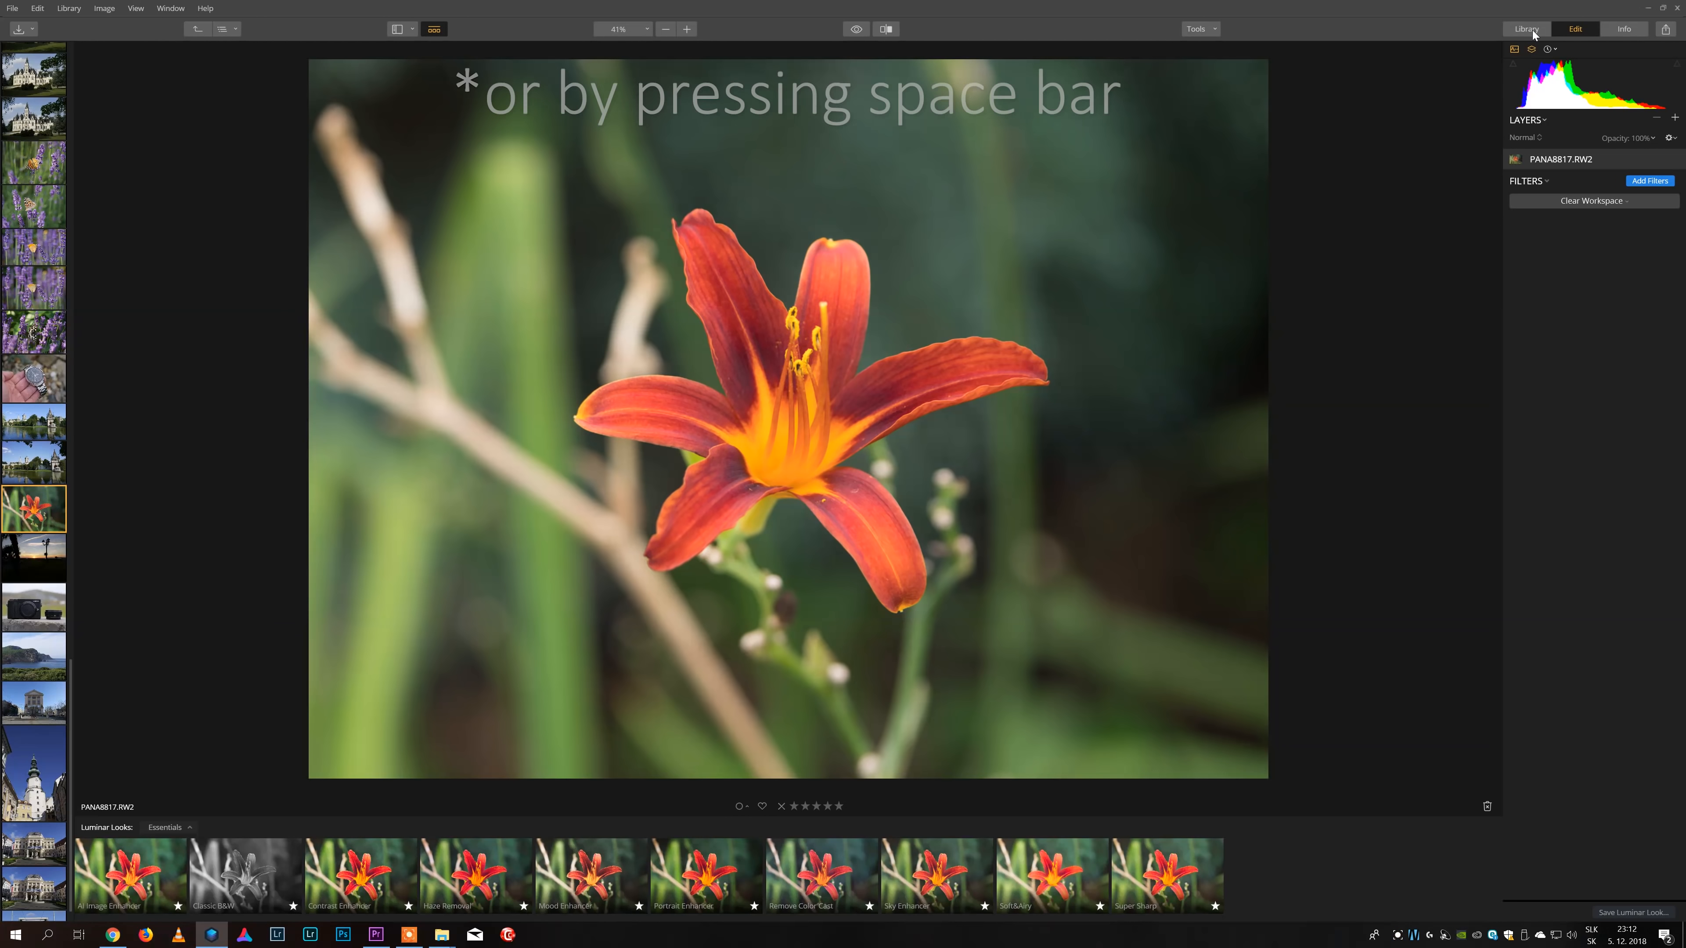
- Return from editing the flower photo to the library's Luminar photos location folder and set its thumbnail size to Large
click(1526, 29)
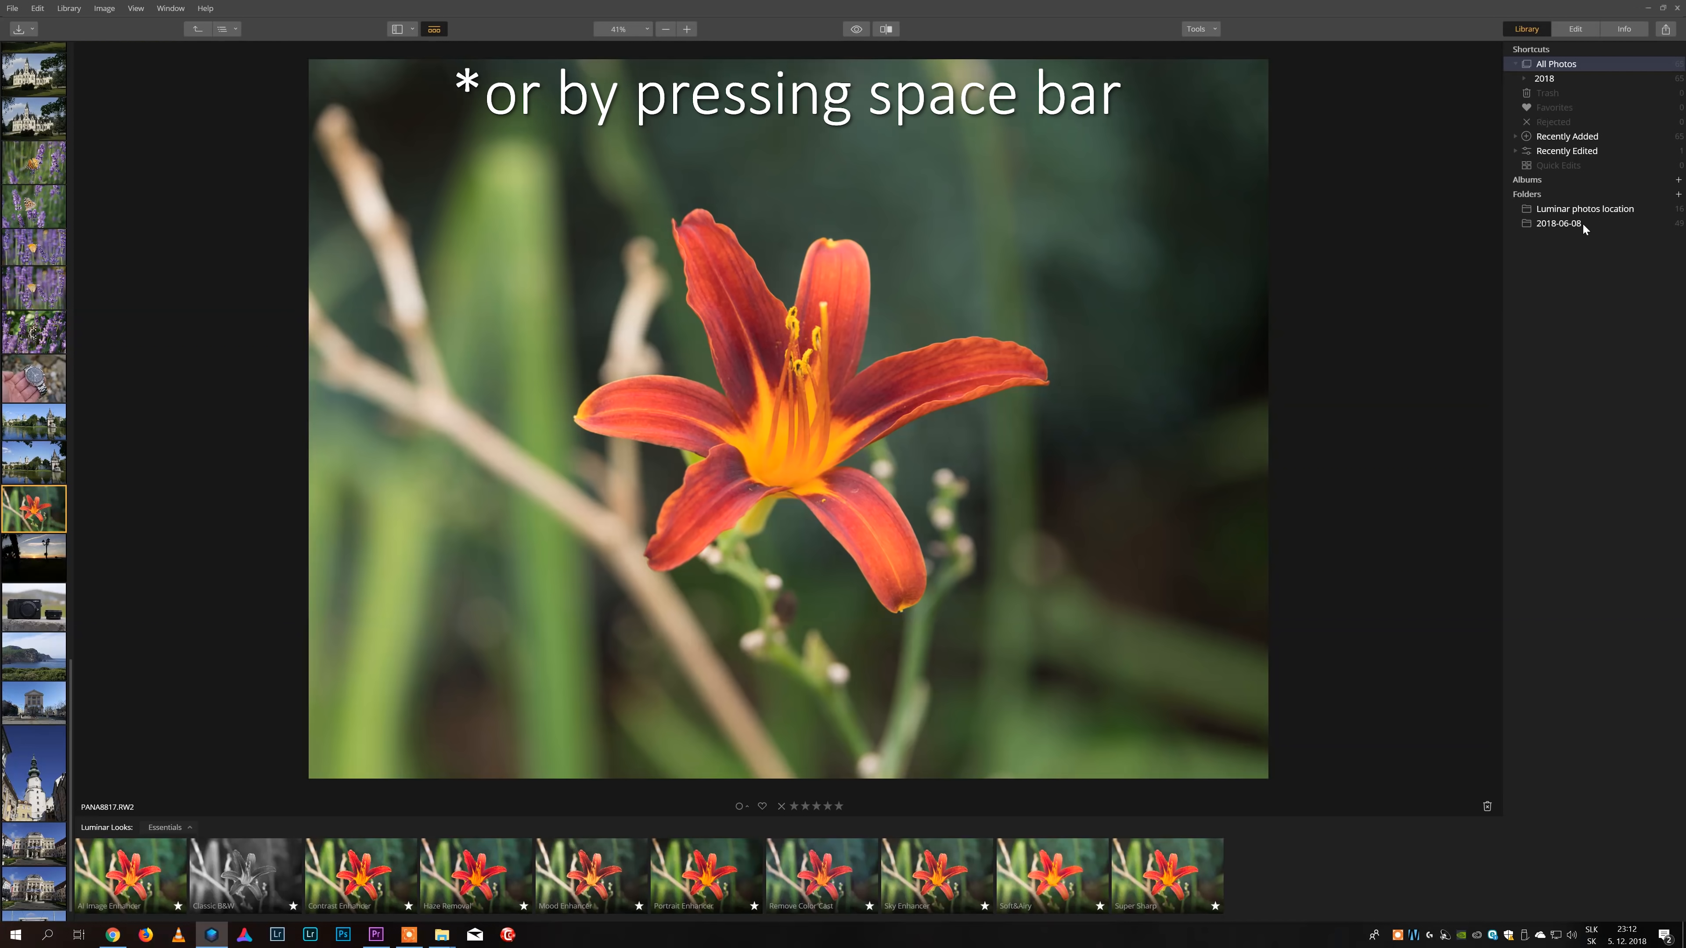
click(1587, 211)
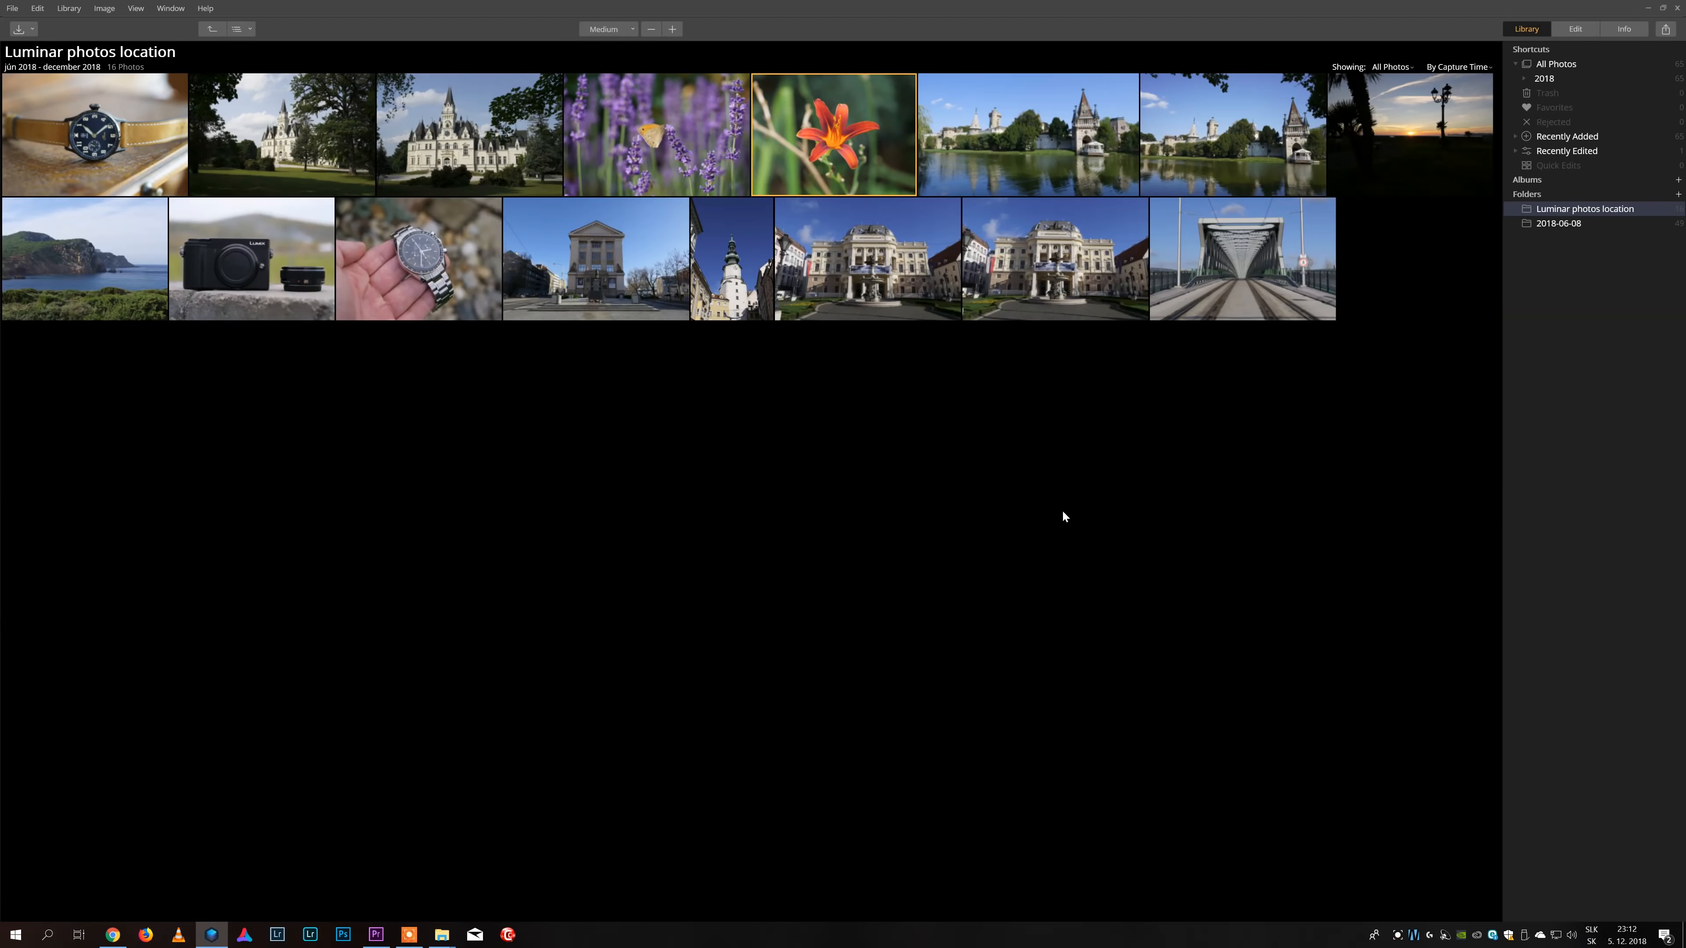
click(649, 29)
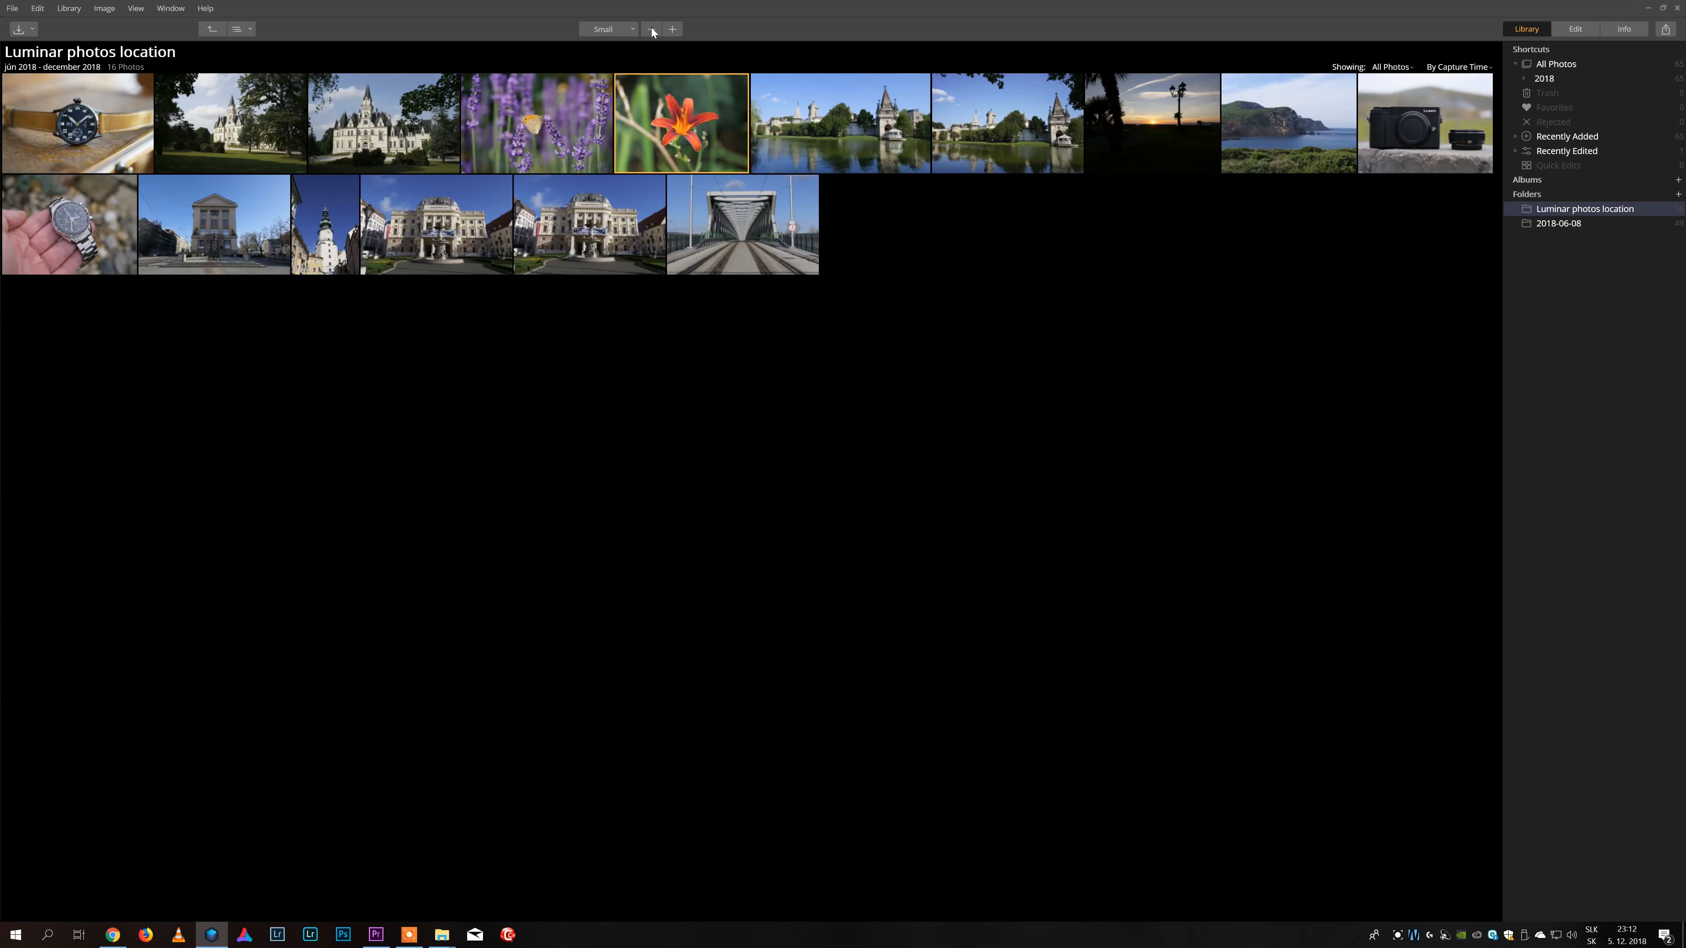
click(672, 29)
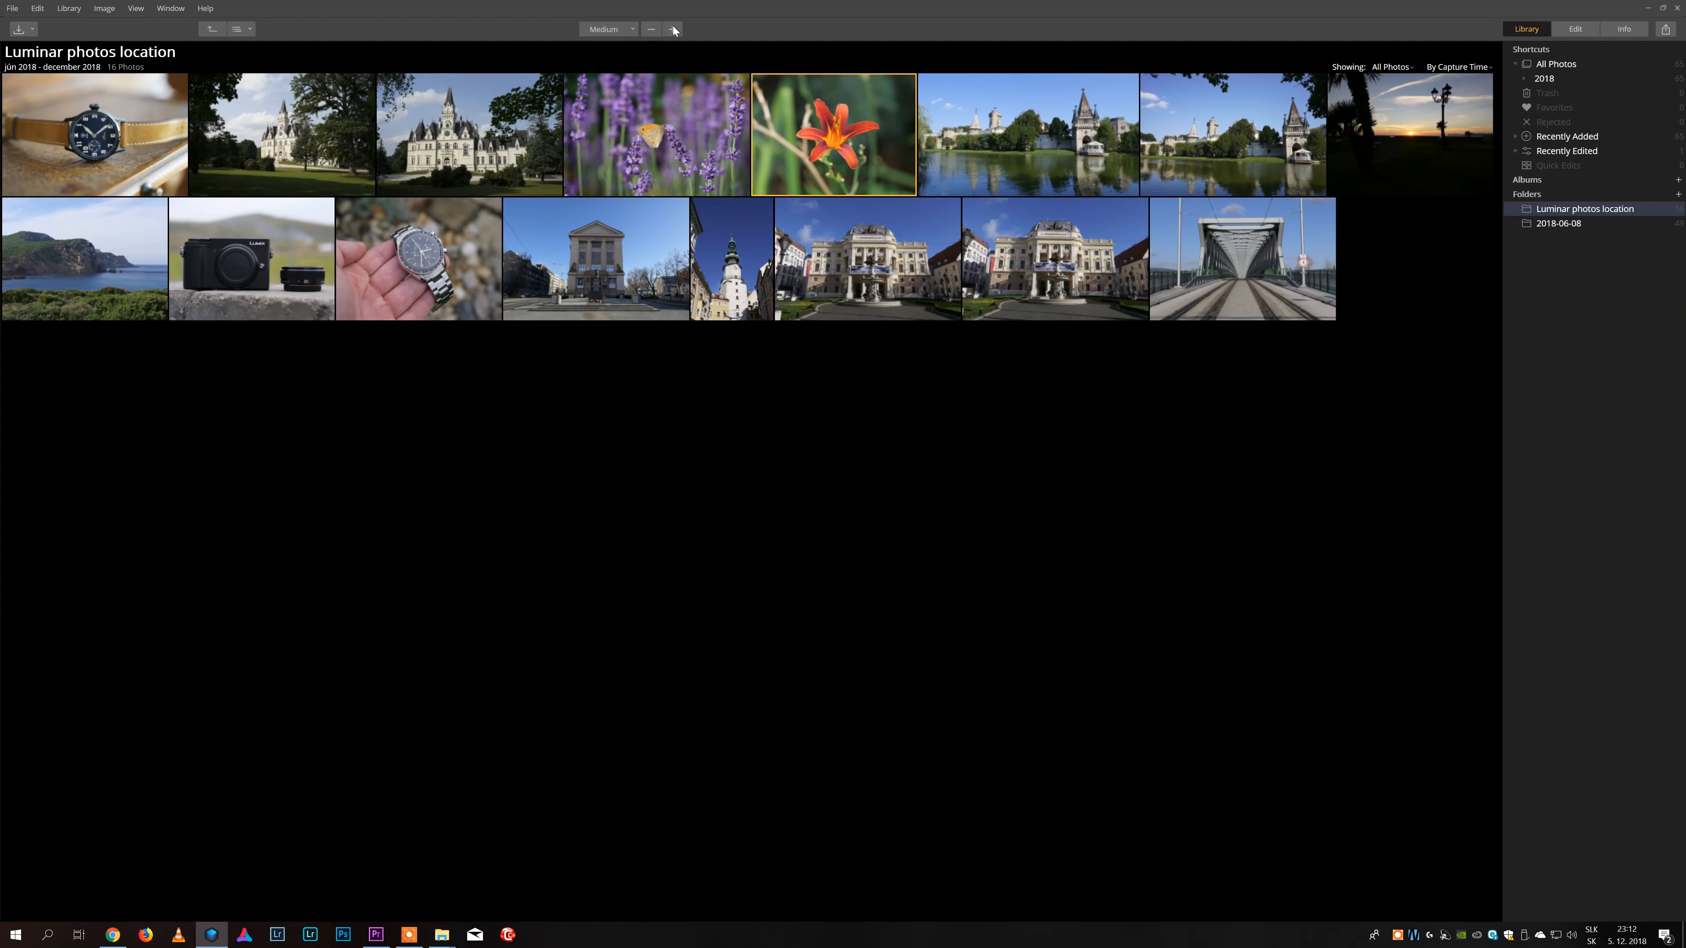
click(672, 30)
click(672, 29)
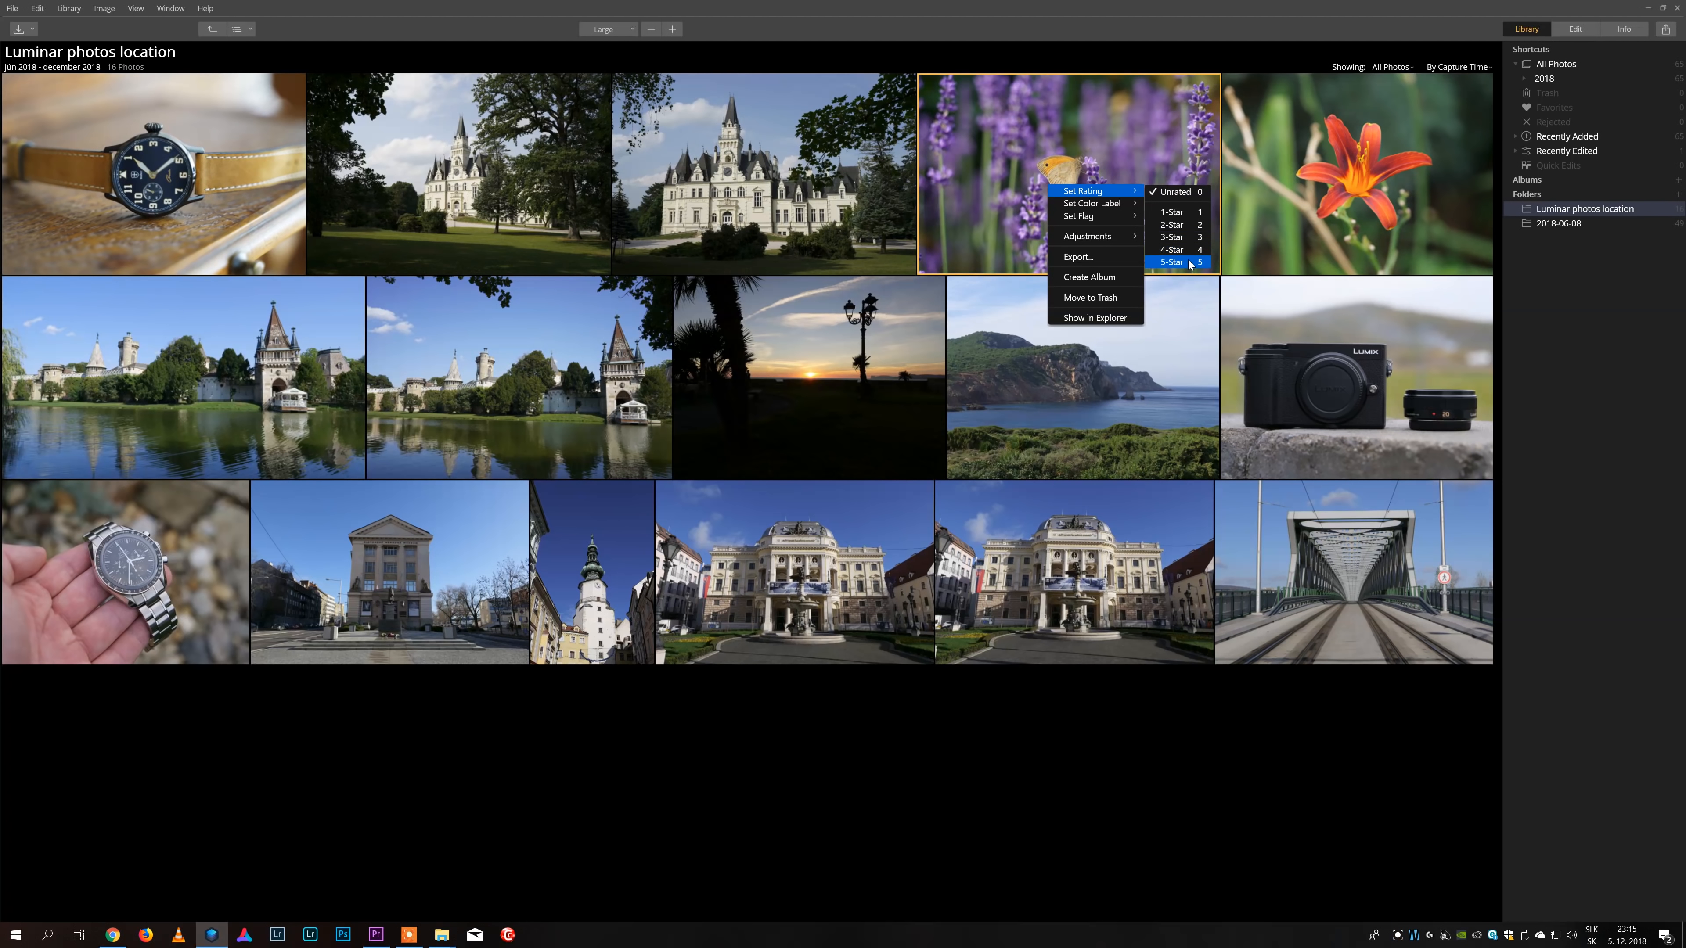
- Give the butterfly-on-lavender photo a 5-star rating and a green color label, and mark it as flagged
click(1188, 265)
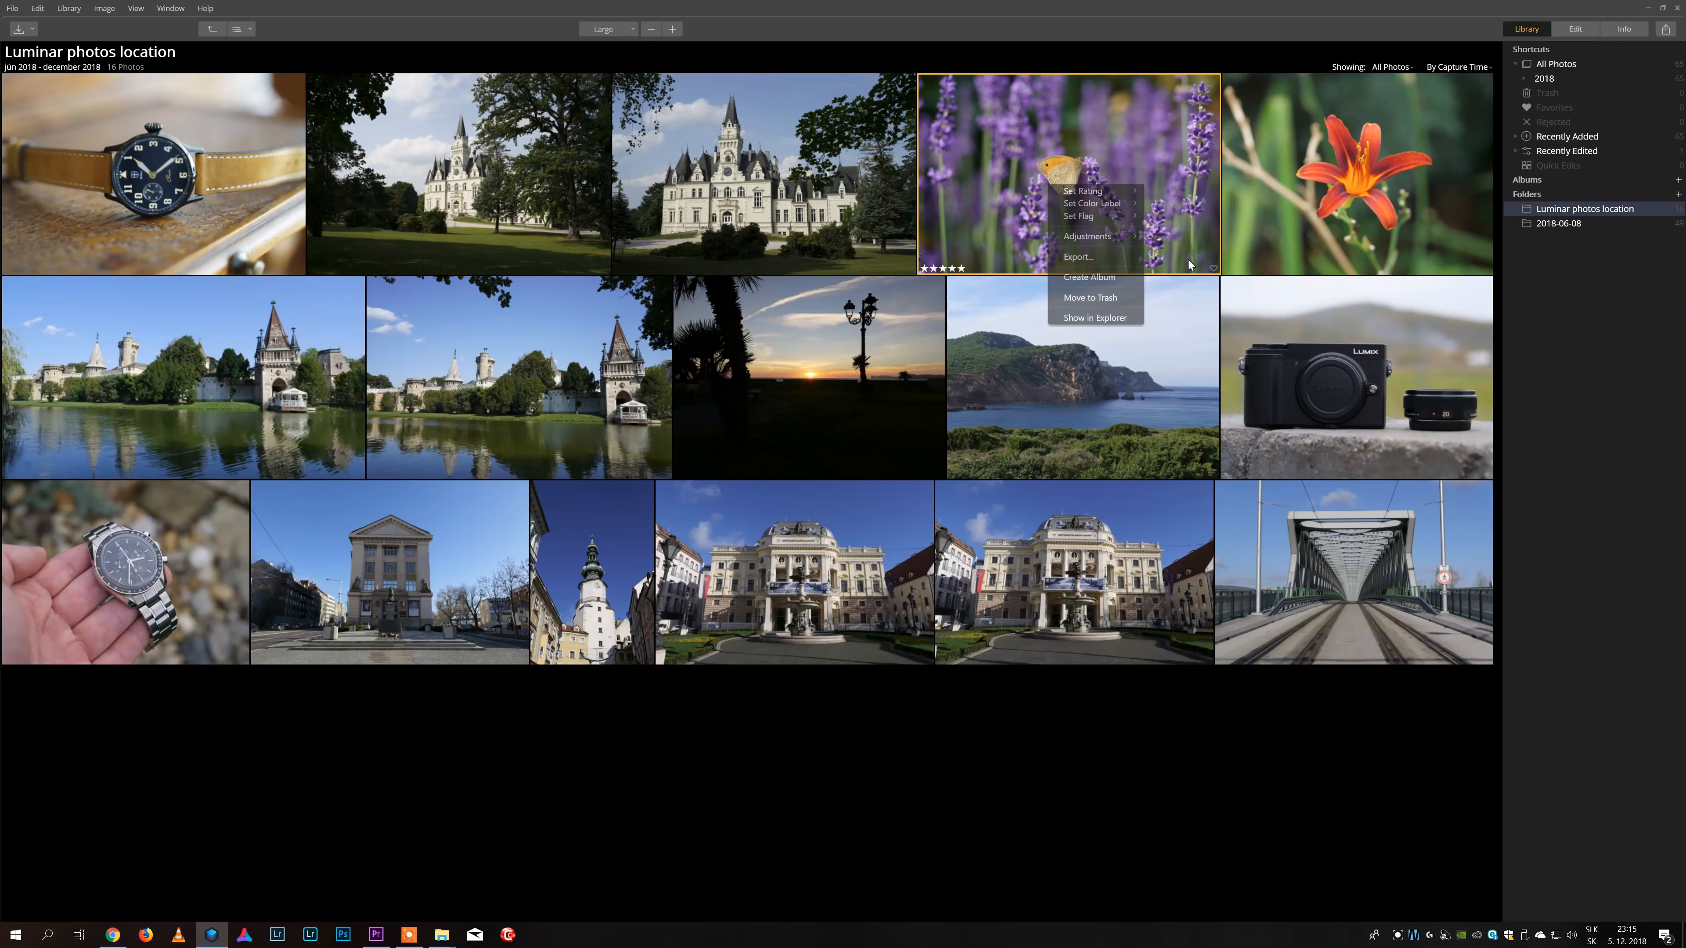
right_click(1091, 179)
mouse_move(1142, 198)
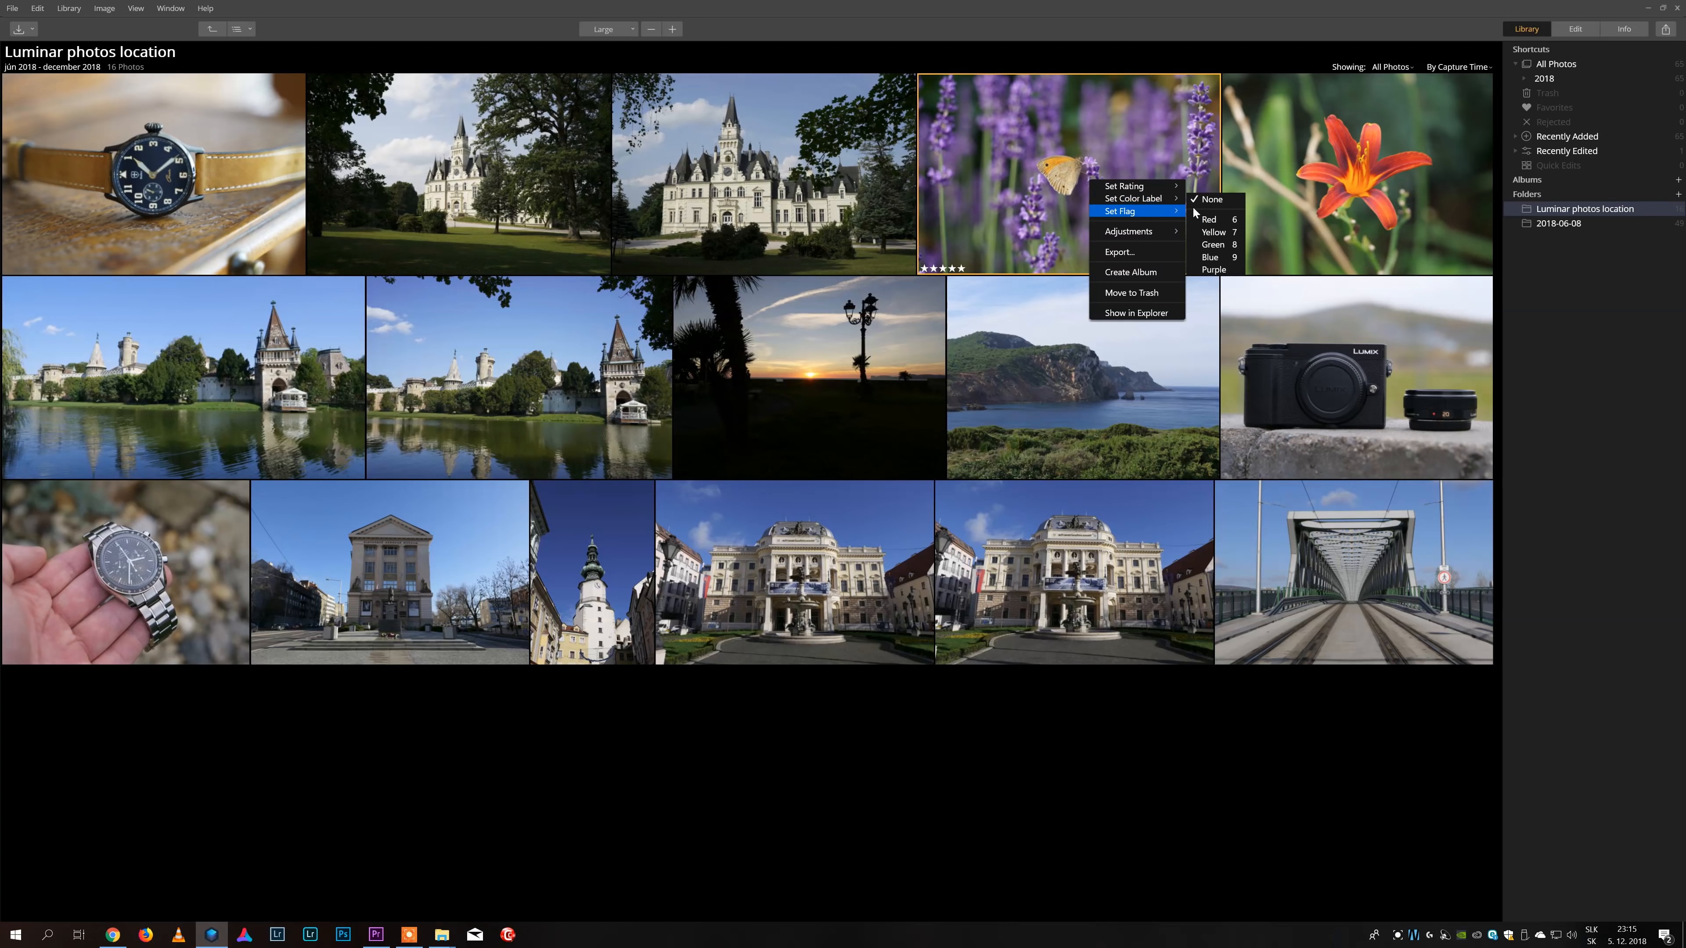
click(1226, 247)
right_click(1096, 175)
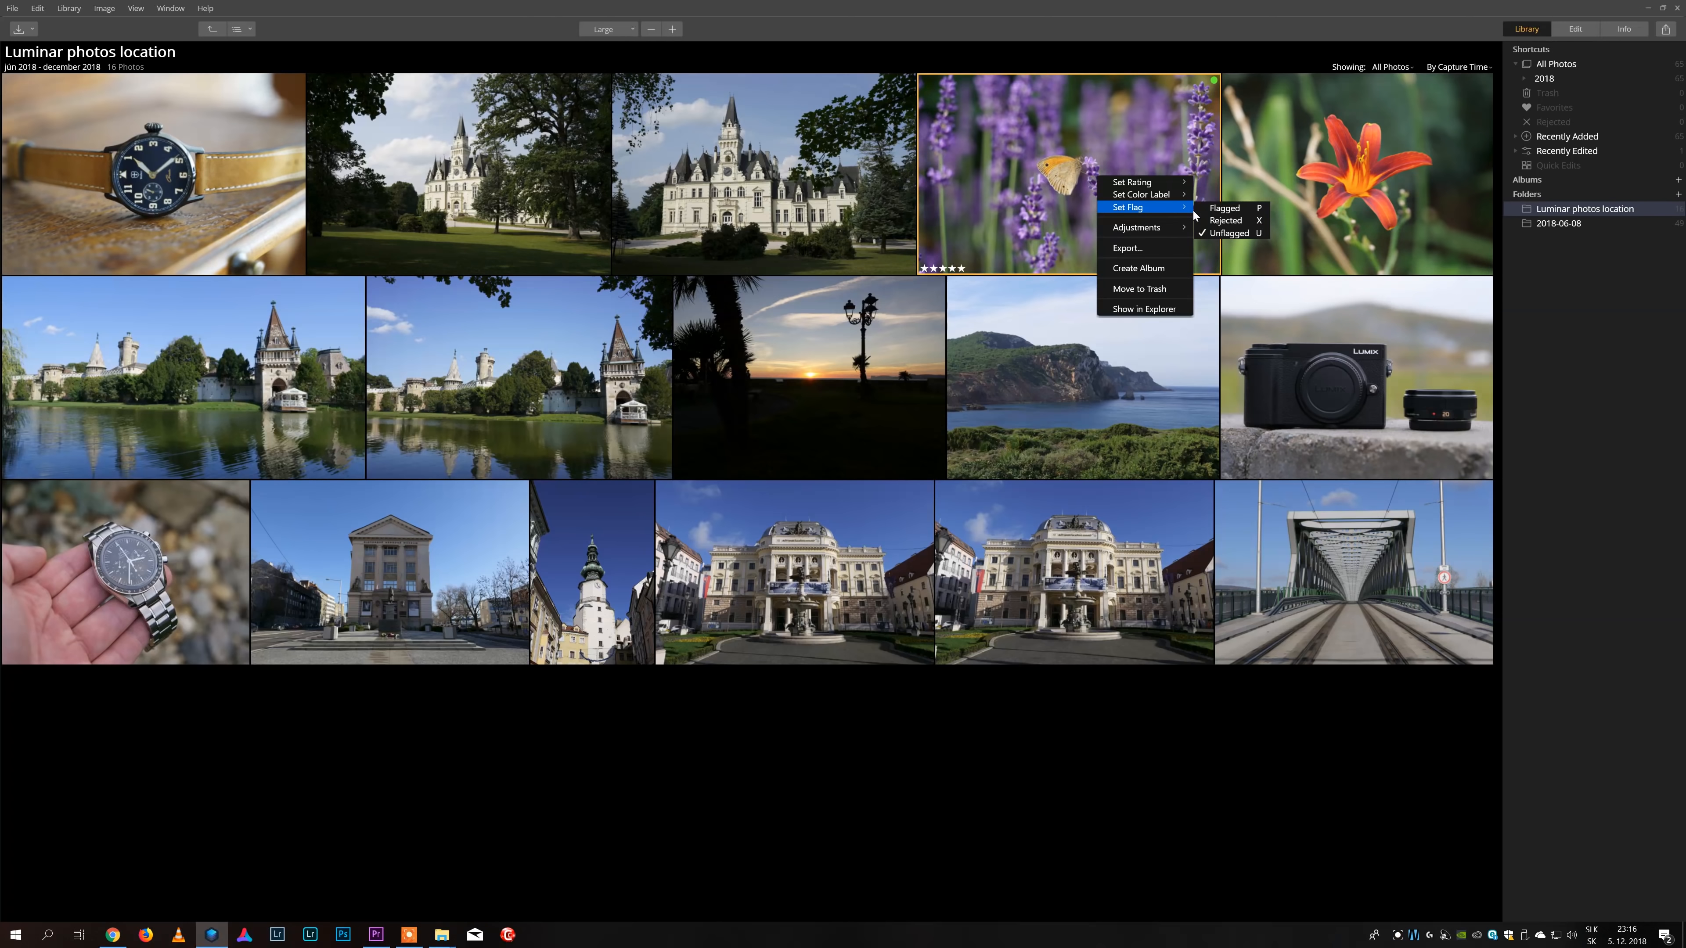
click(1223, 216)
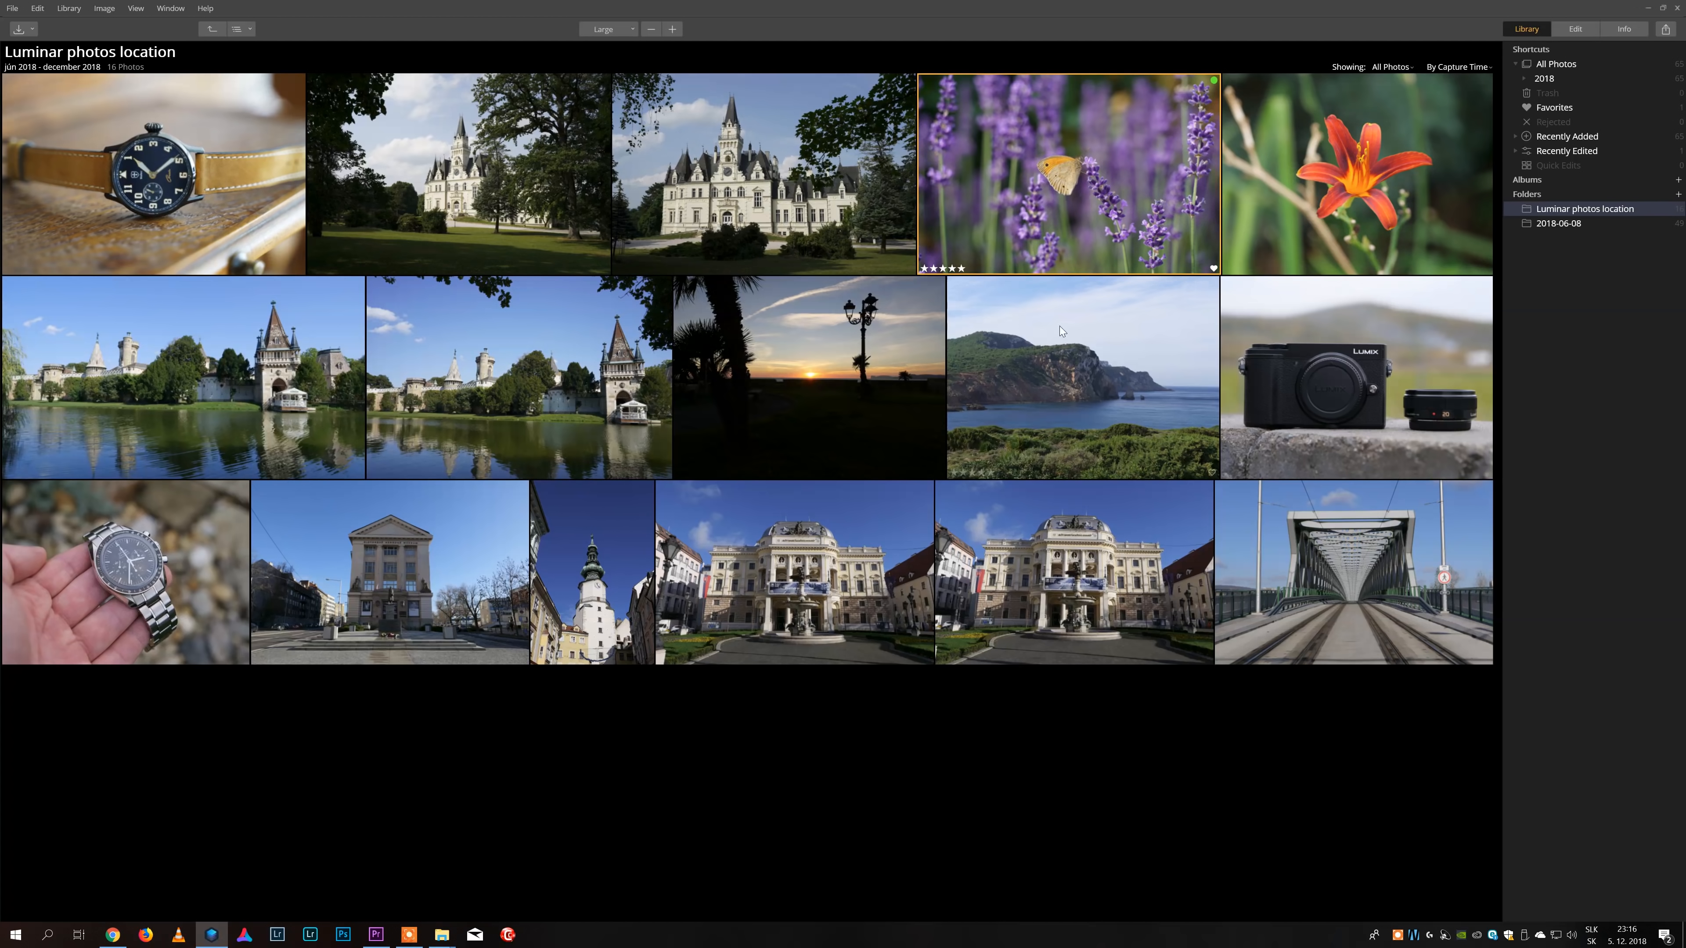
- Try the 5 Stars filter on the Luminar photos location folder and sort its photos by rating
click(1393, 67)
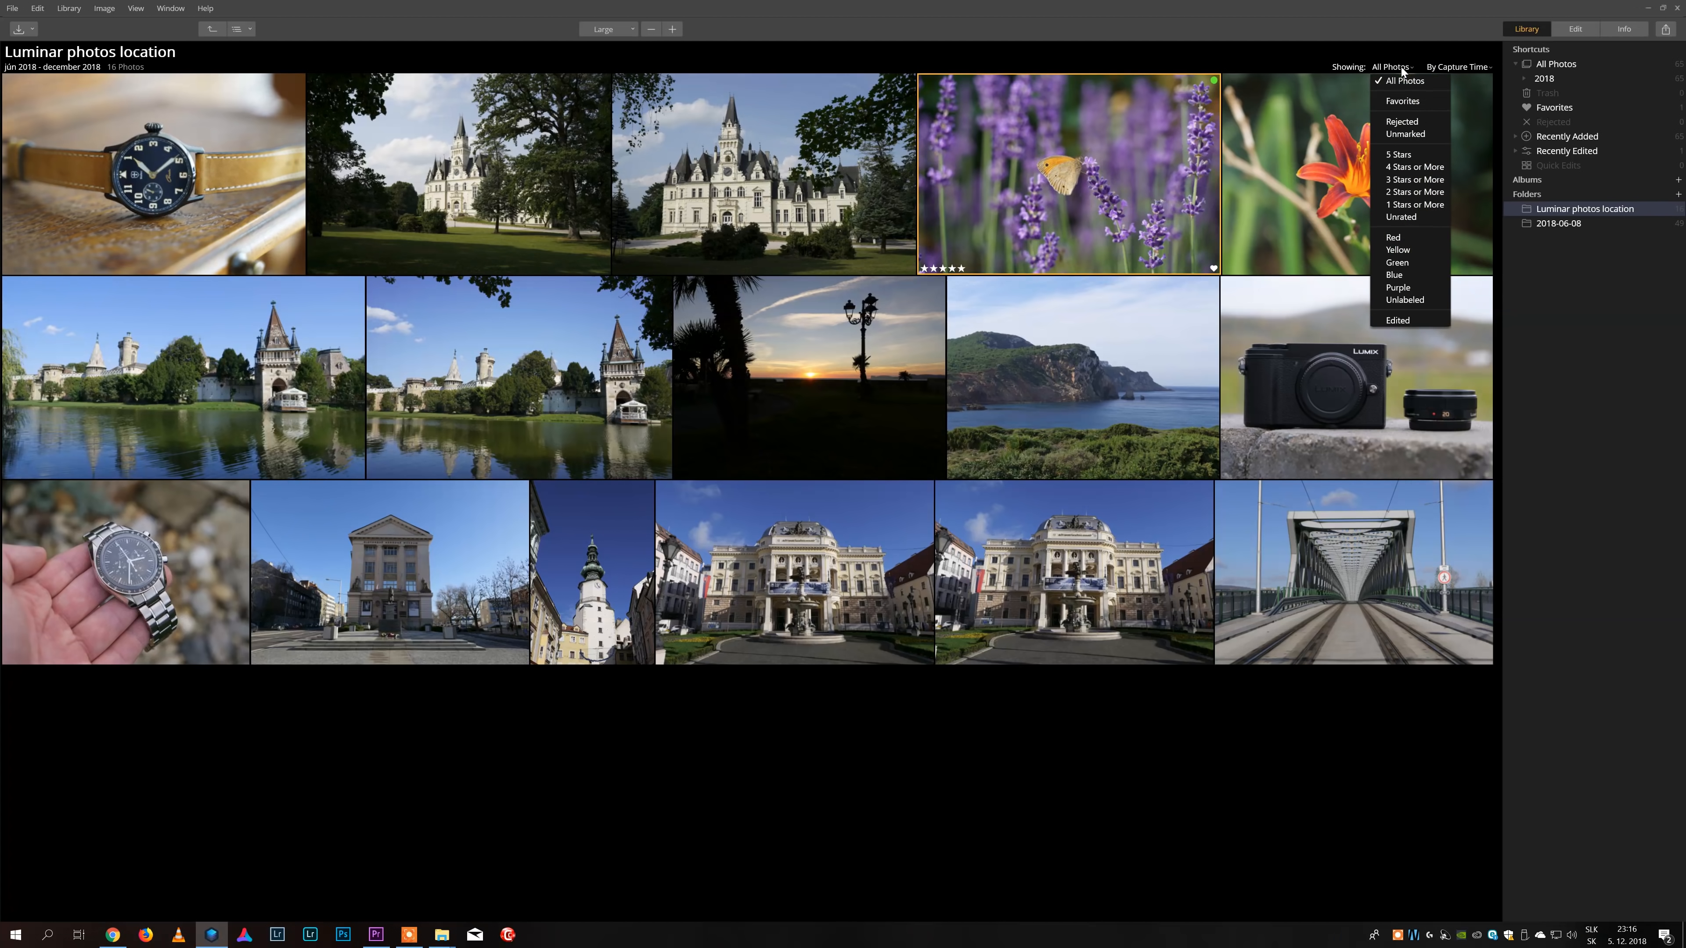
click(1410, 155)
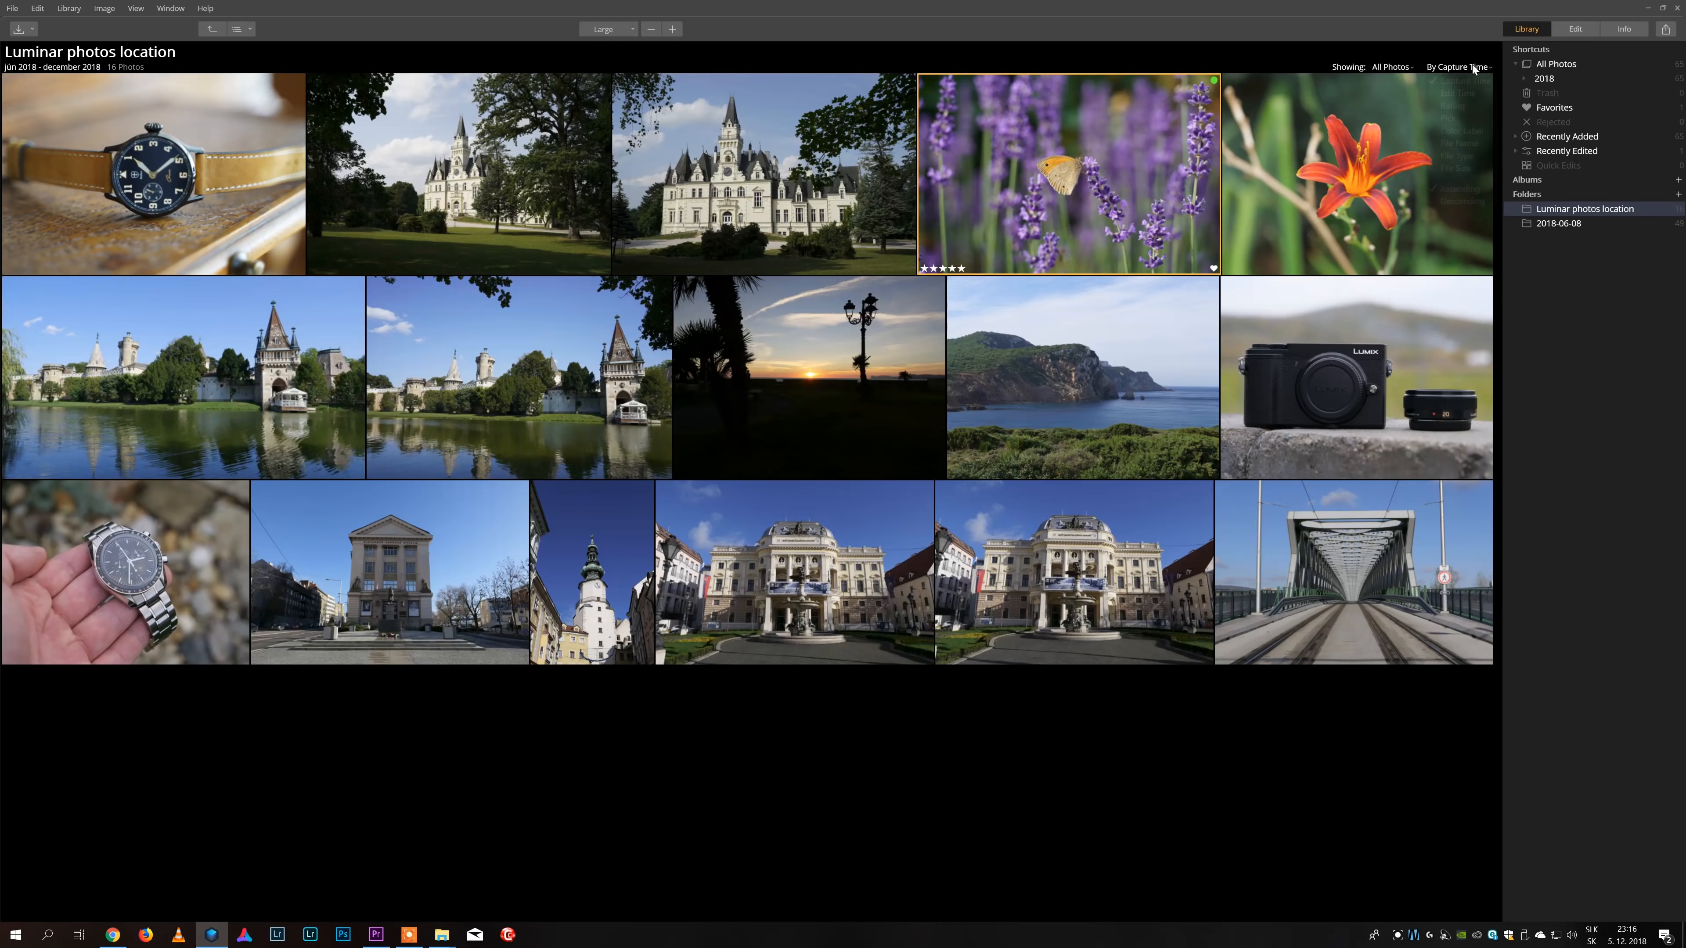
click(1473, 66)
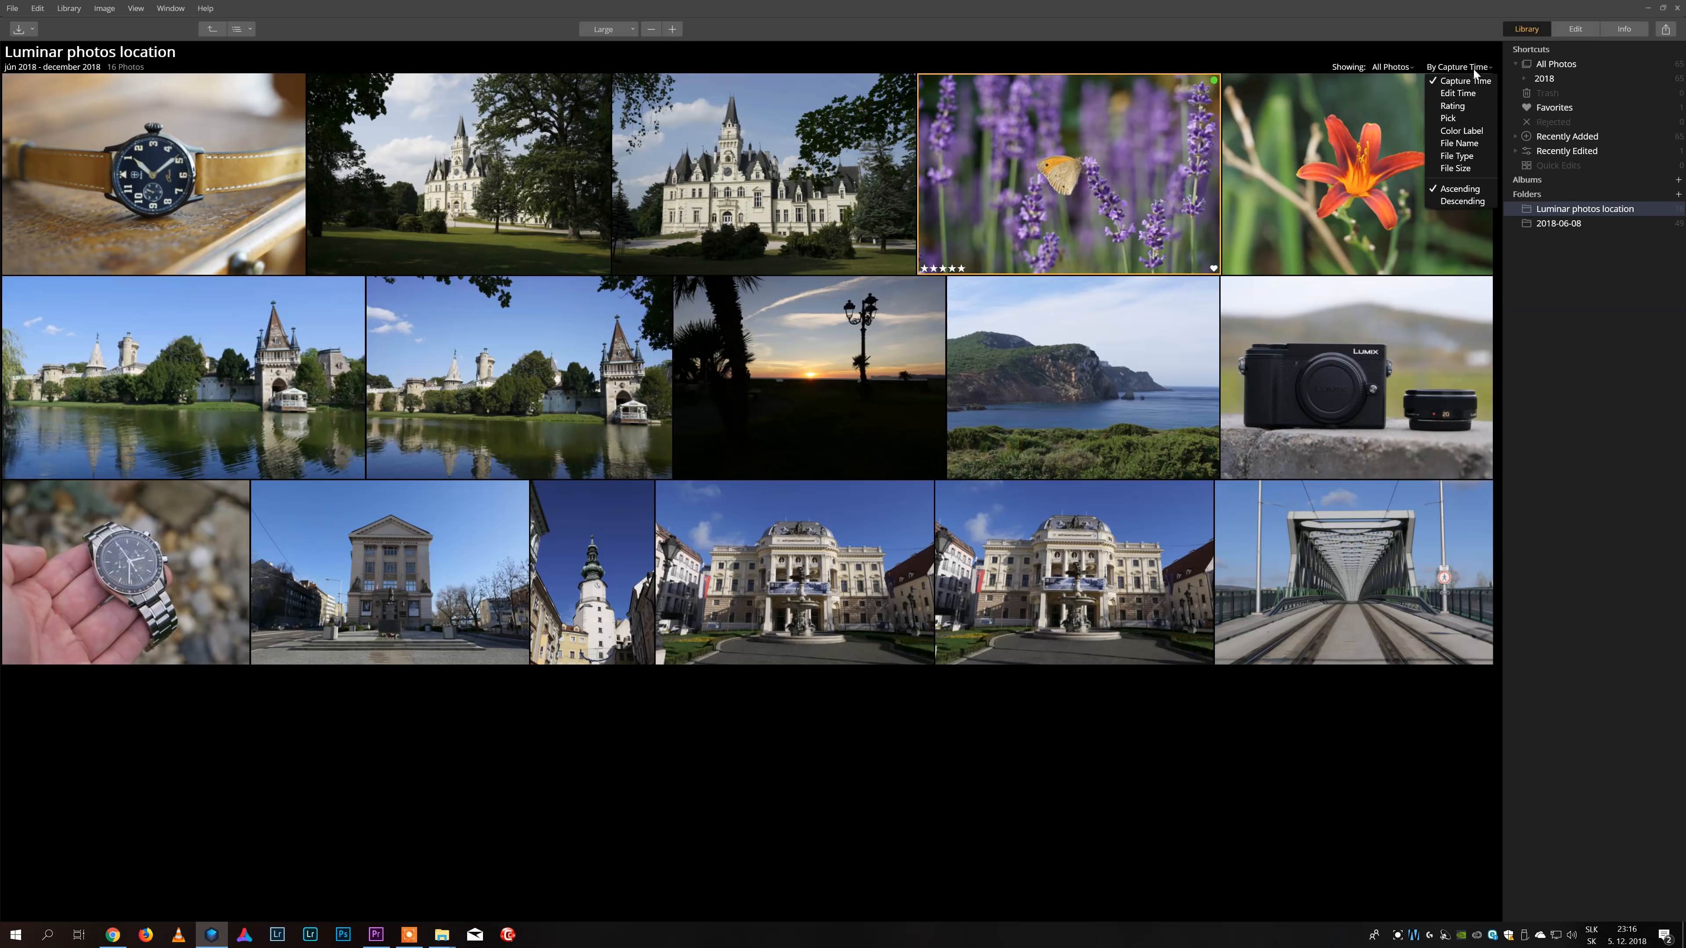
click(1484, 105)
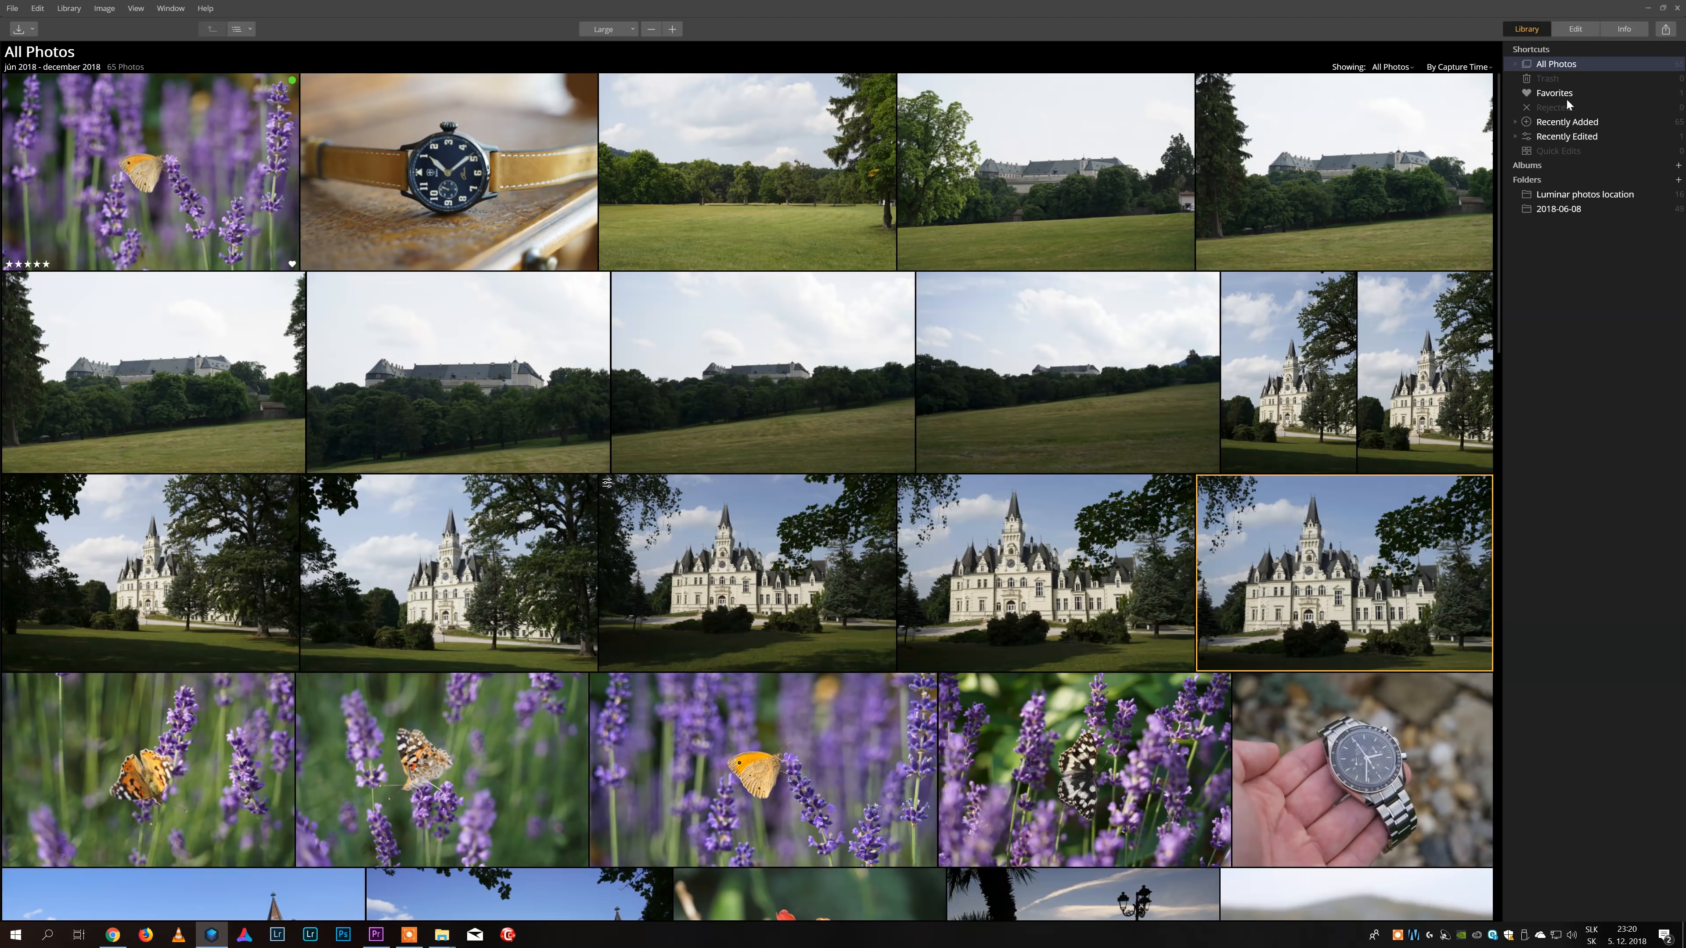
- Expand the All Photos shortcut and show the photos from 2018
click(1567, 66)
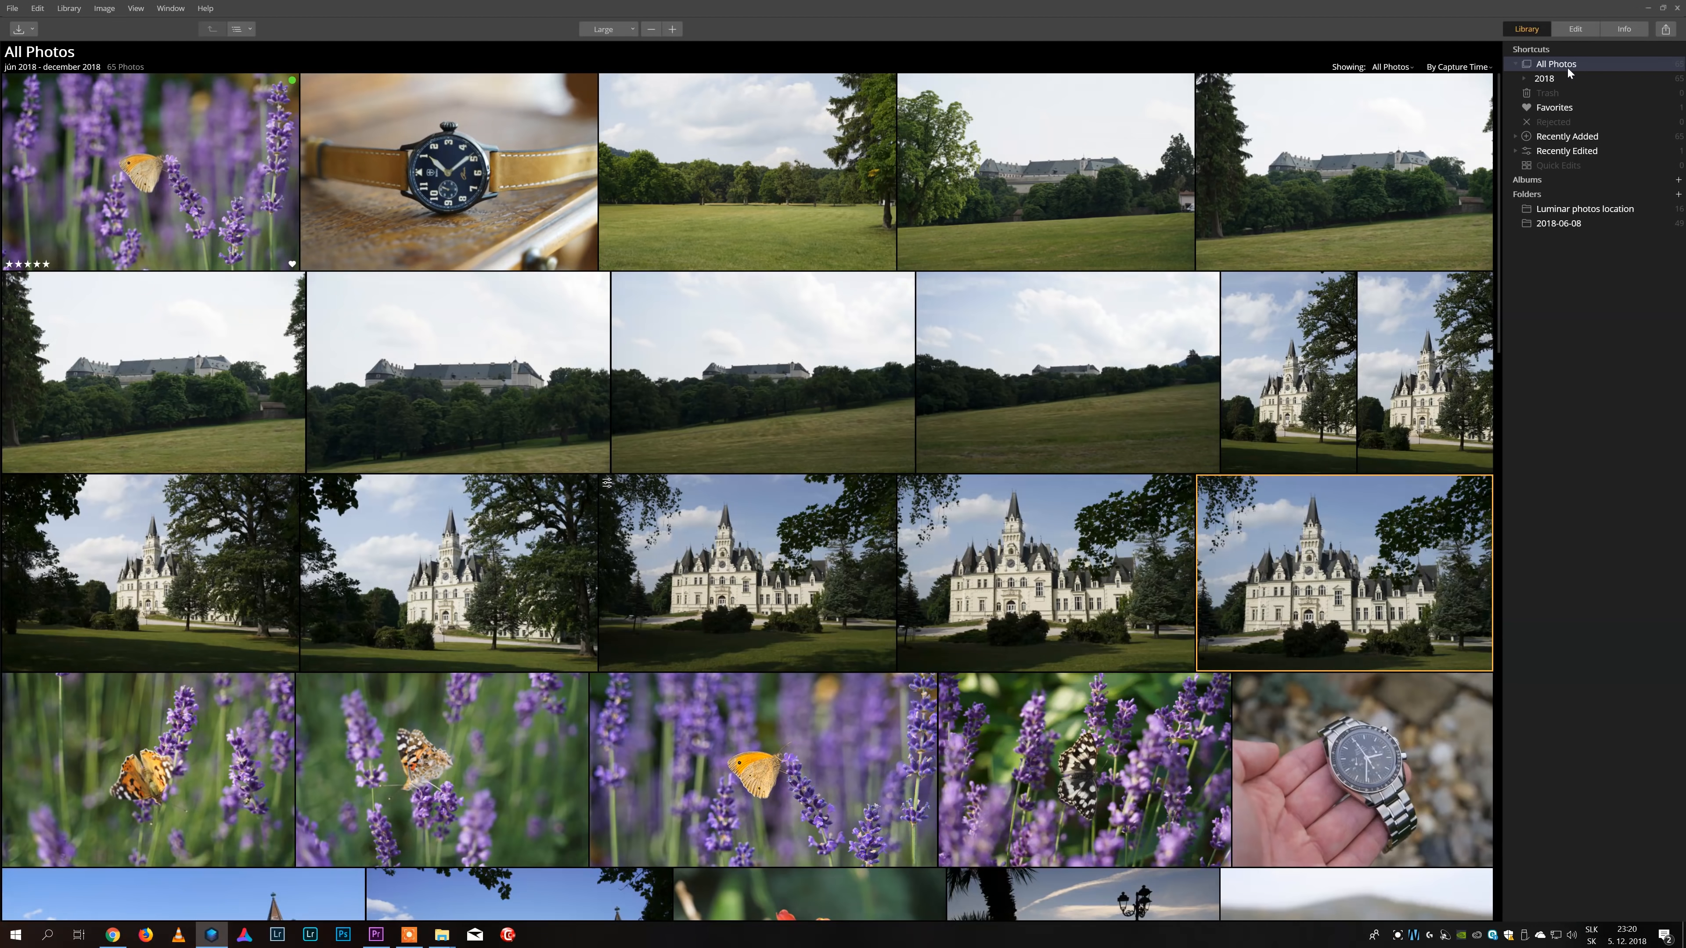
click(1555, 78)
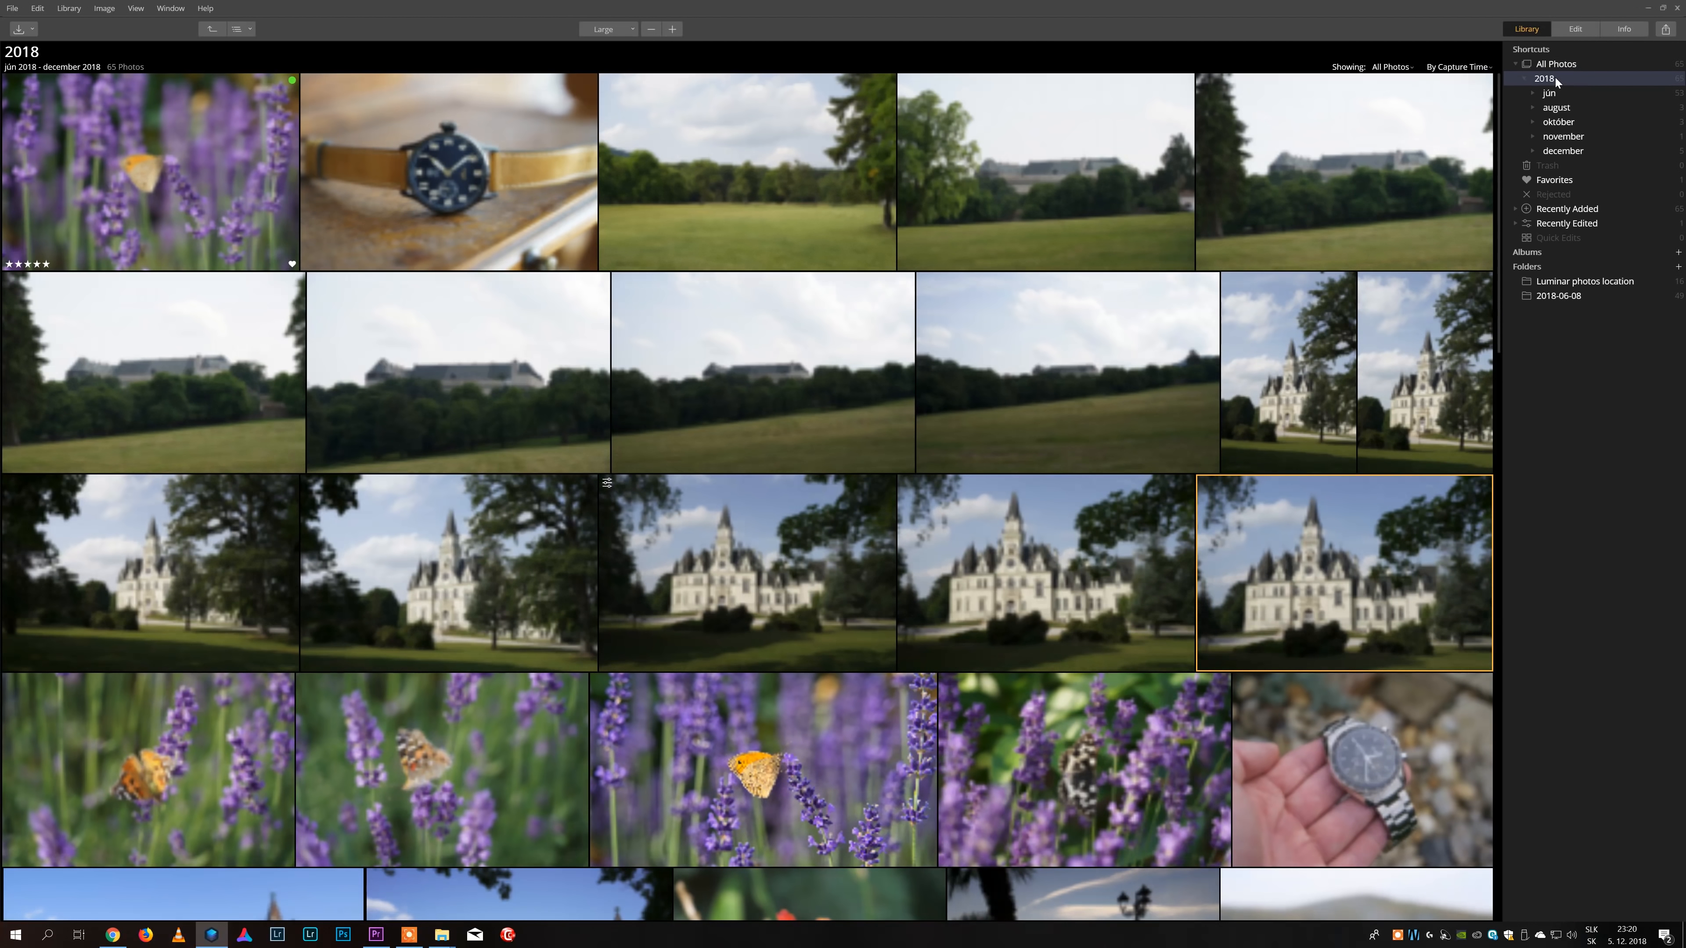
- Browse the August 2018 photos down to 17 aug, piatok, and view the photo information of the lakeside castle image P1000582.RW2
click(1571, 106)
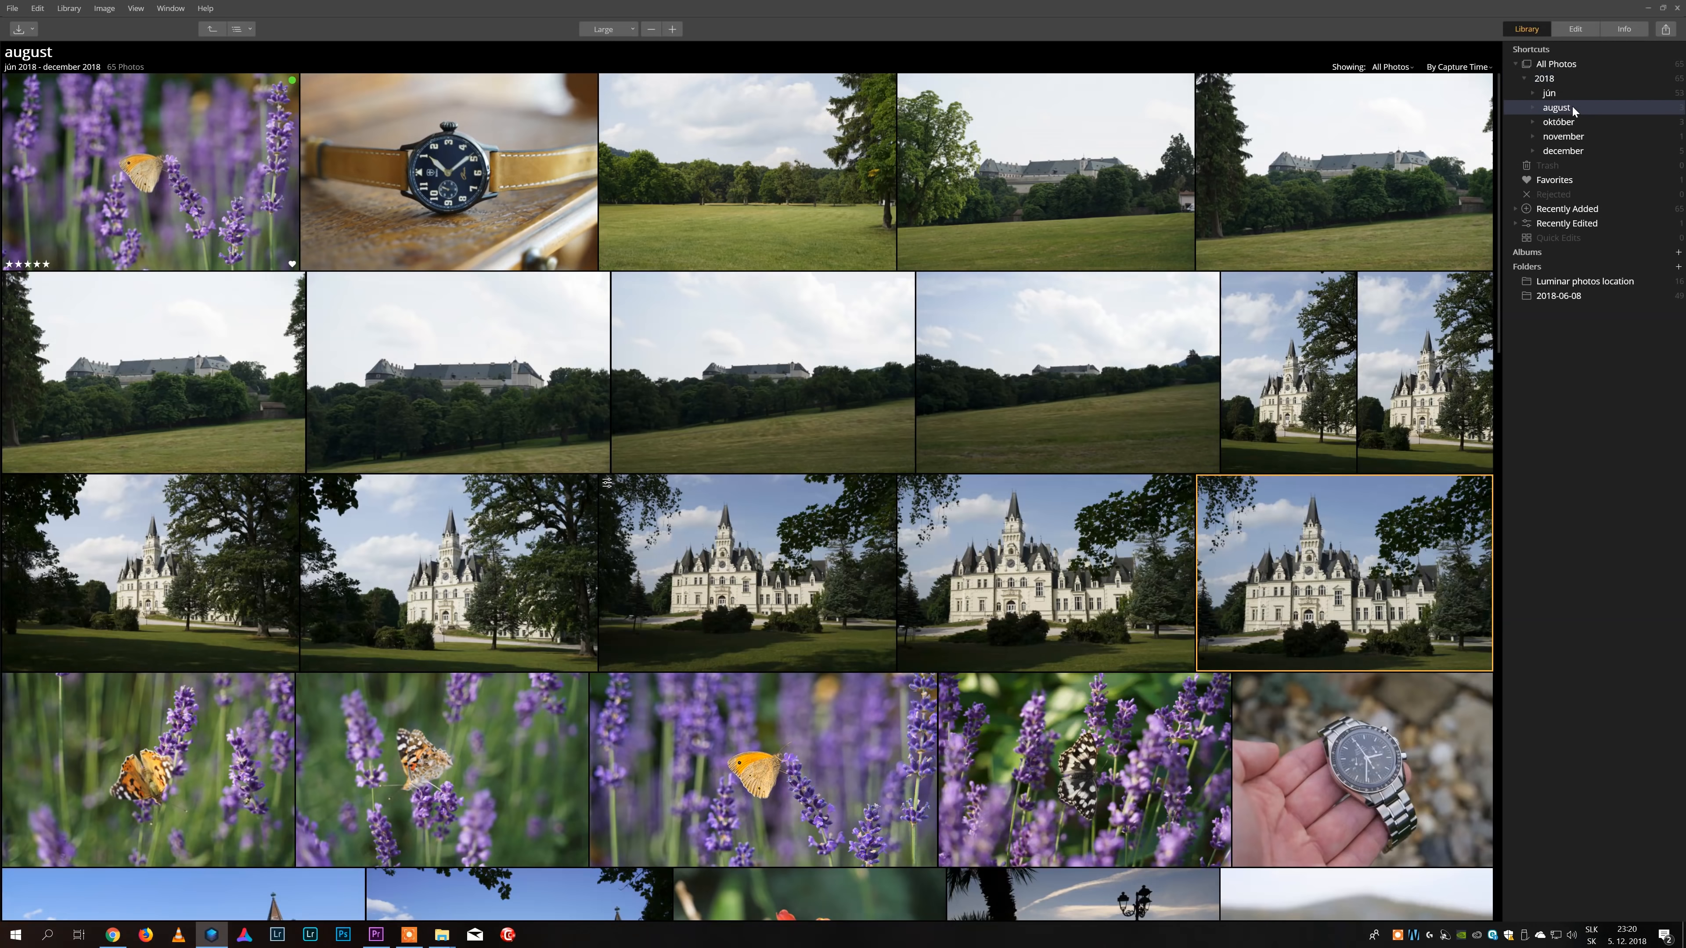
click(1573, 107)
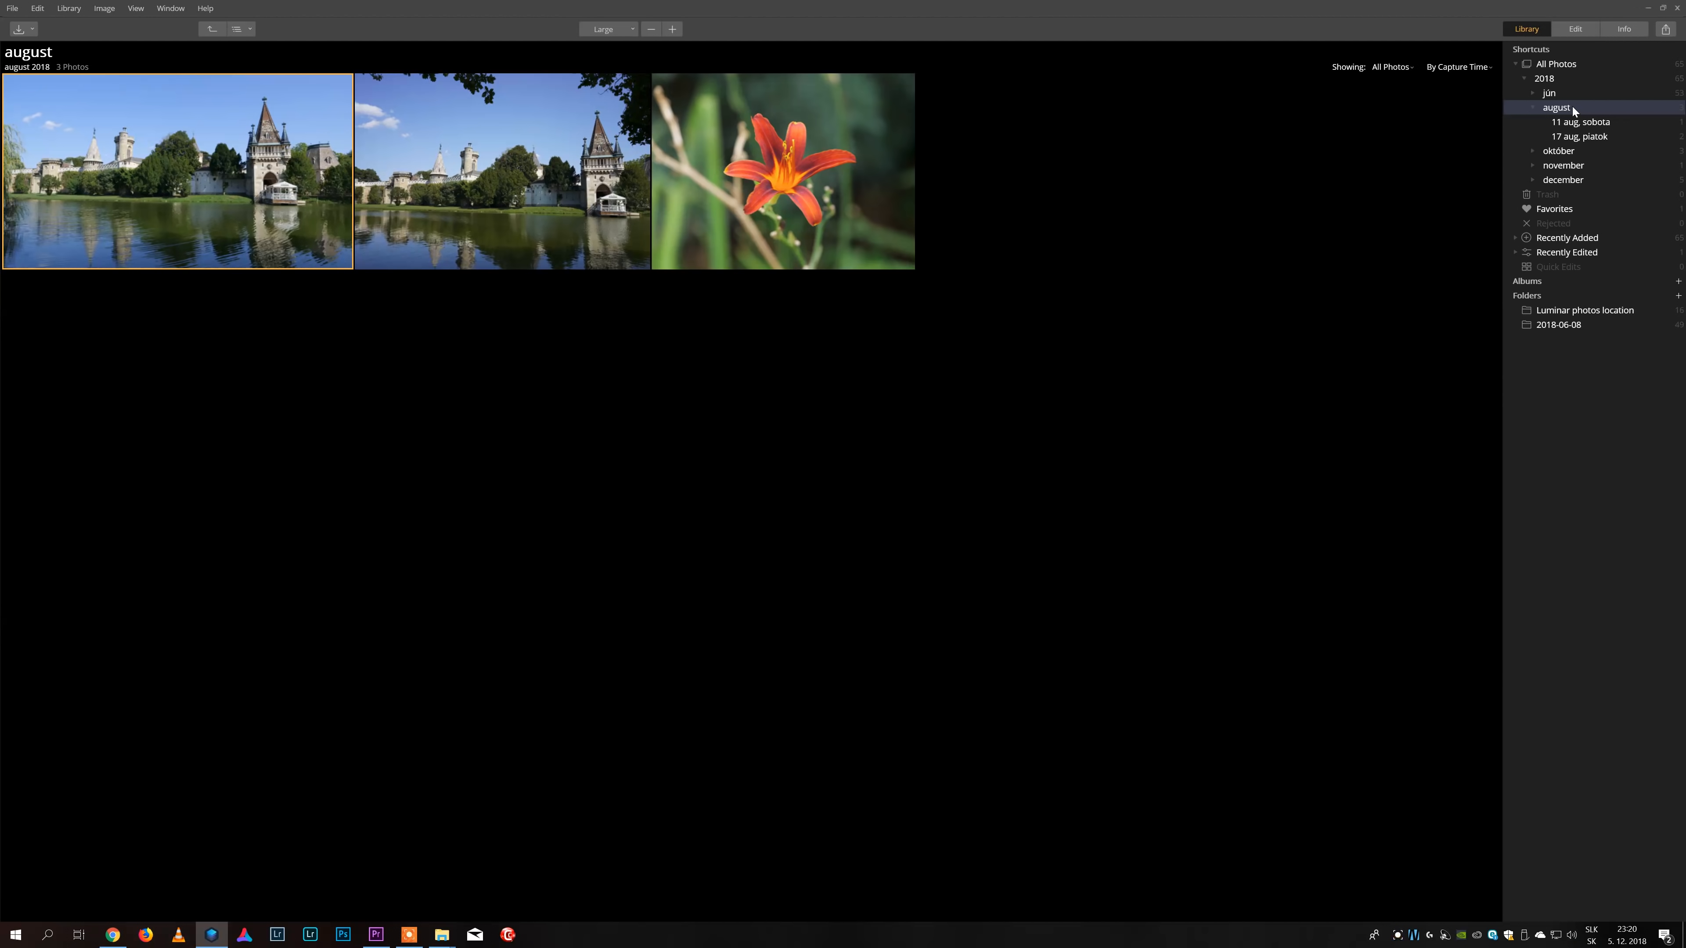
click(1598, 136)
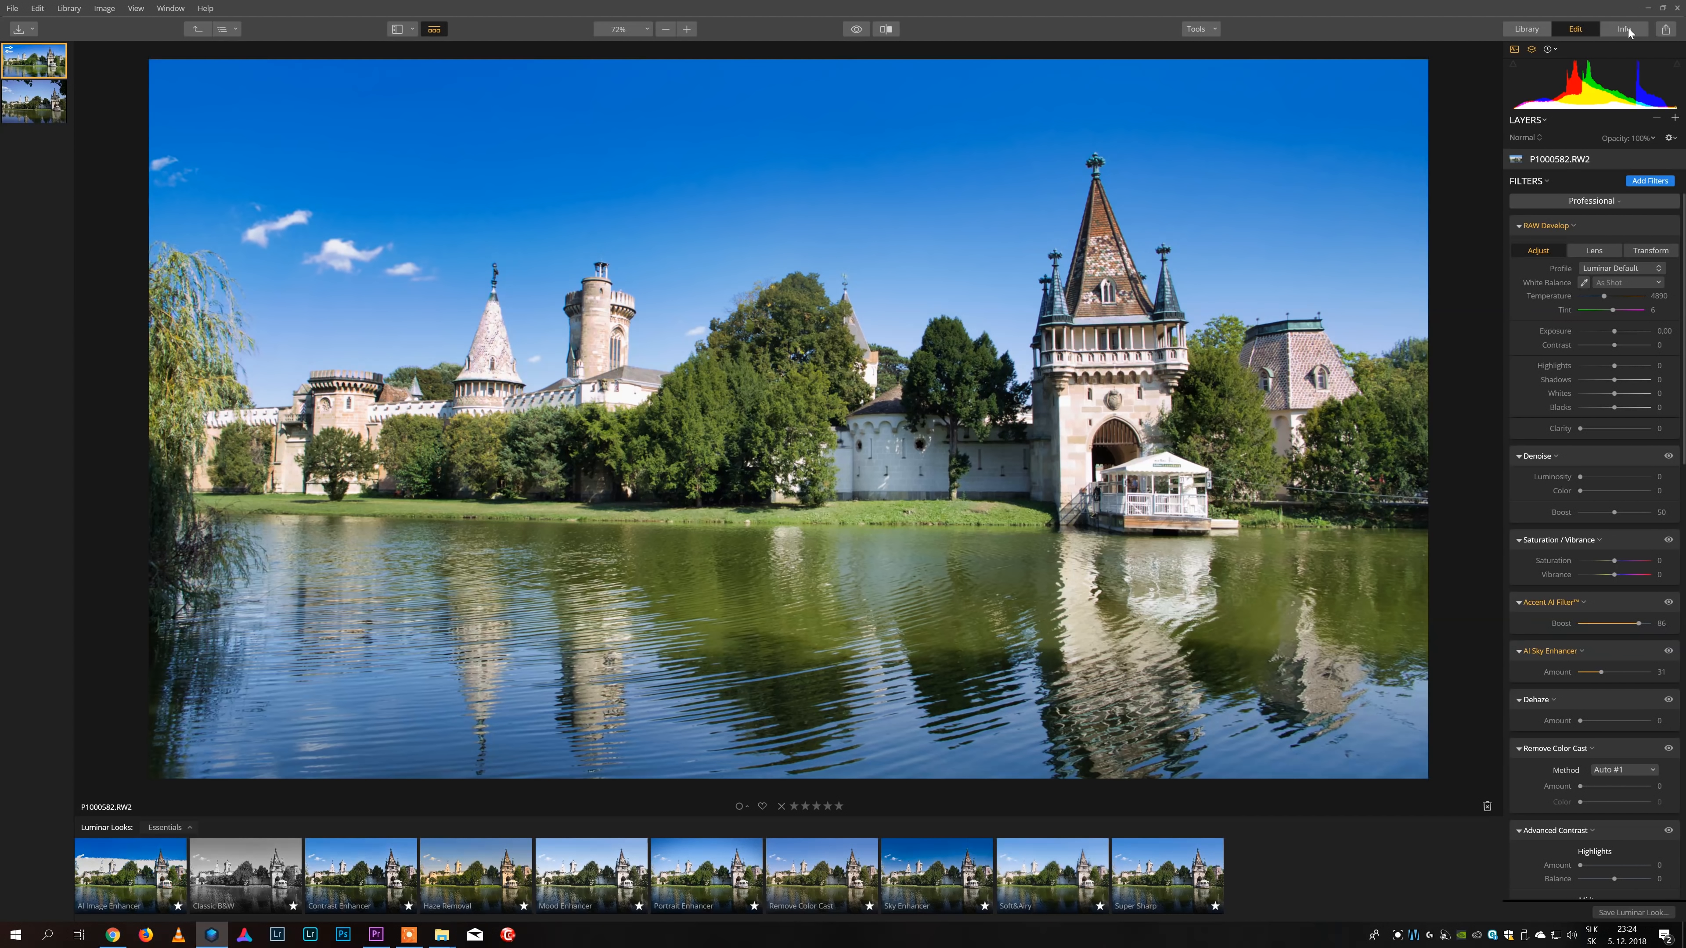
click(1626, 30)
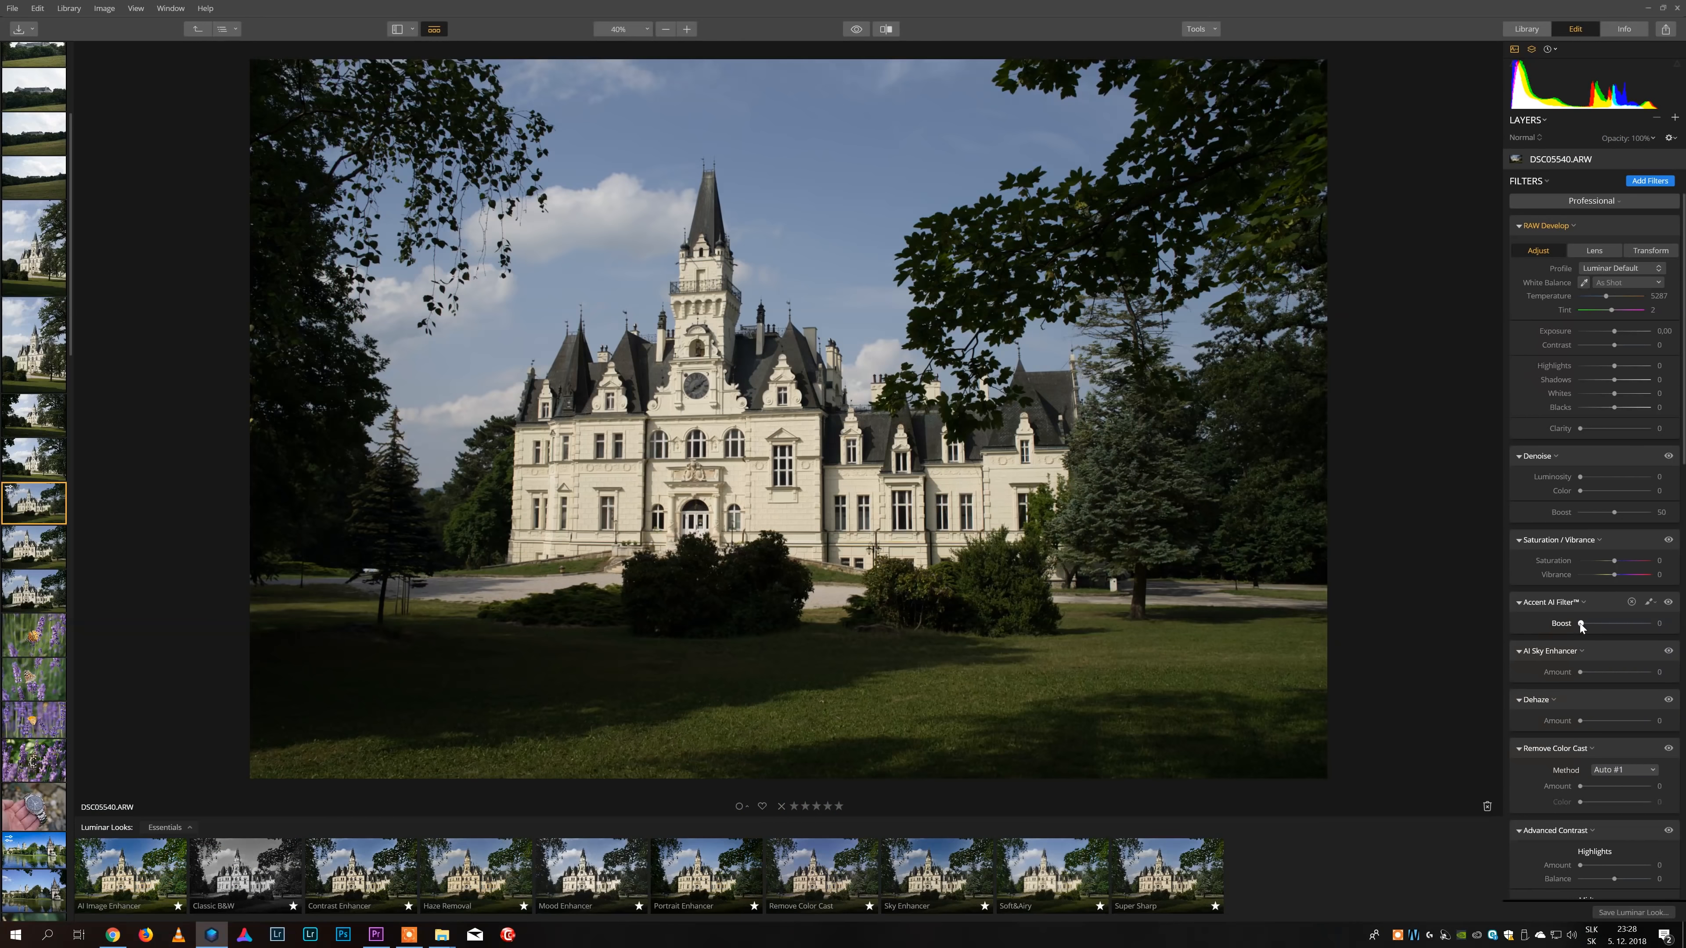
- Raise the Accent AI Filter Boost to its maximum on castle photo DSC05540.ARW and increase its AI Sky Enhancer Amount
drag(1580, 624, 1661, 626)
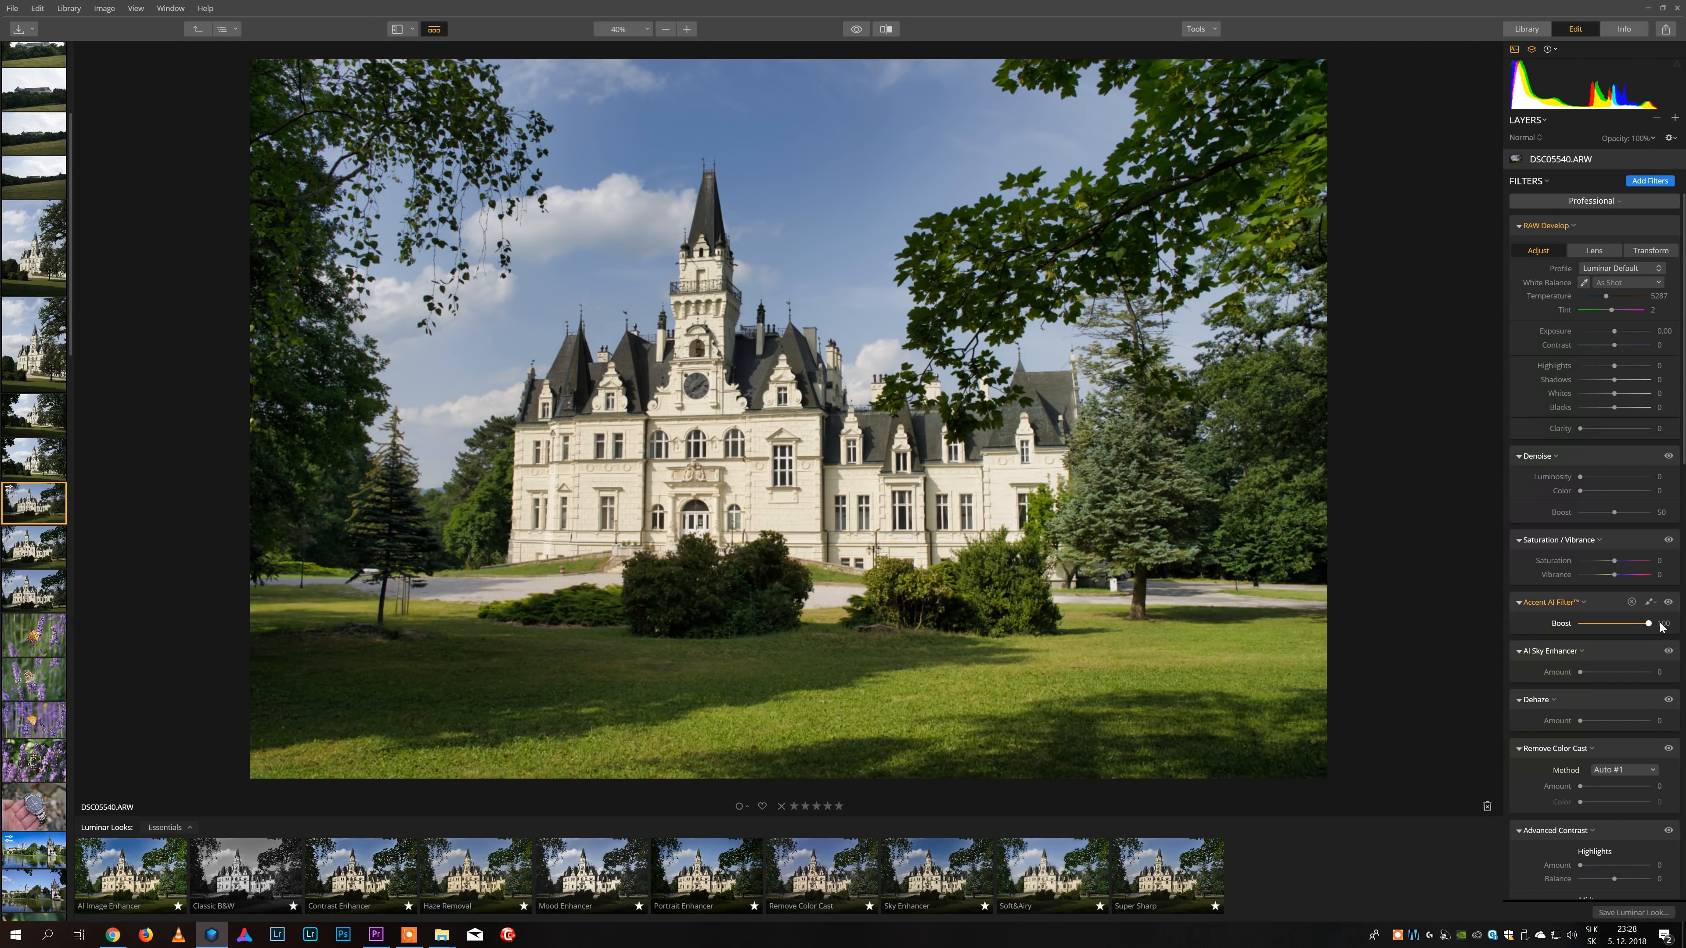
drag(1580, 674, 1607, 674)
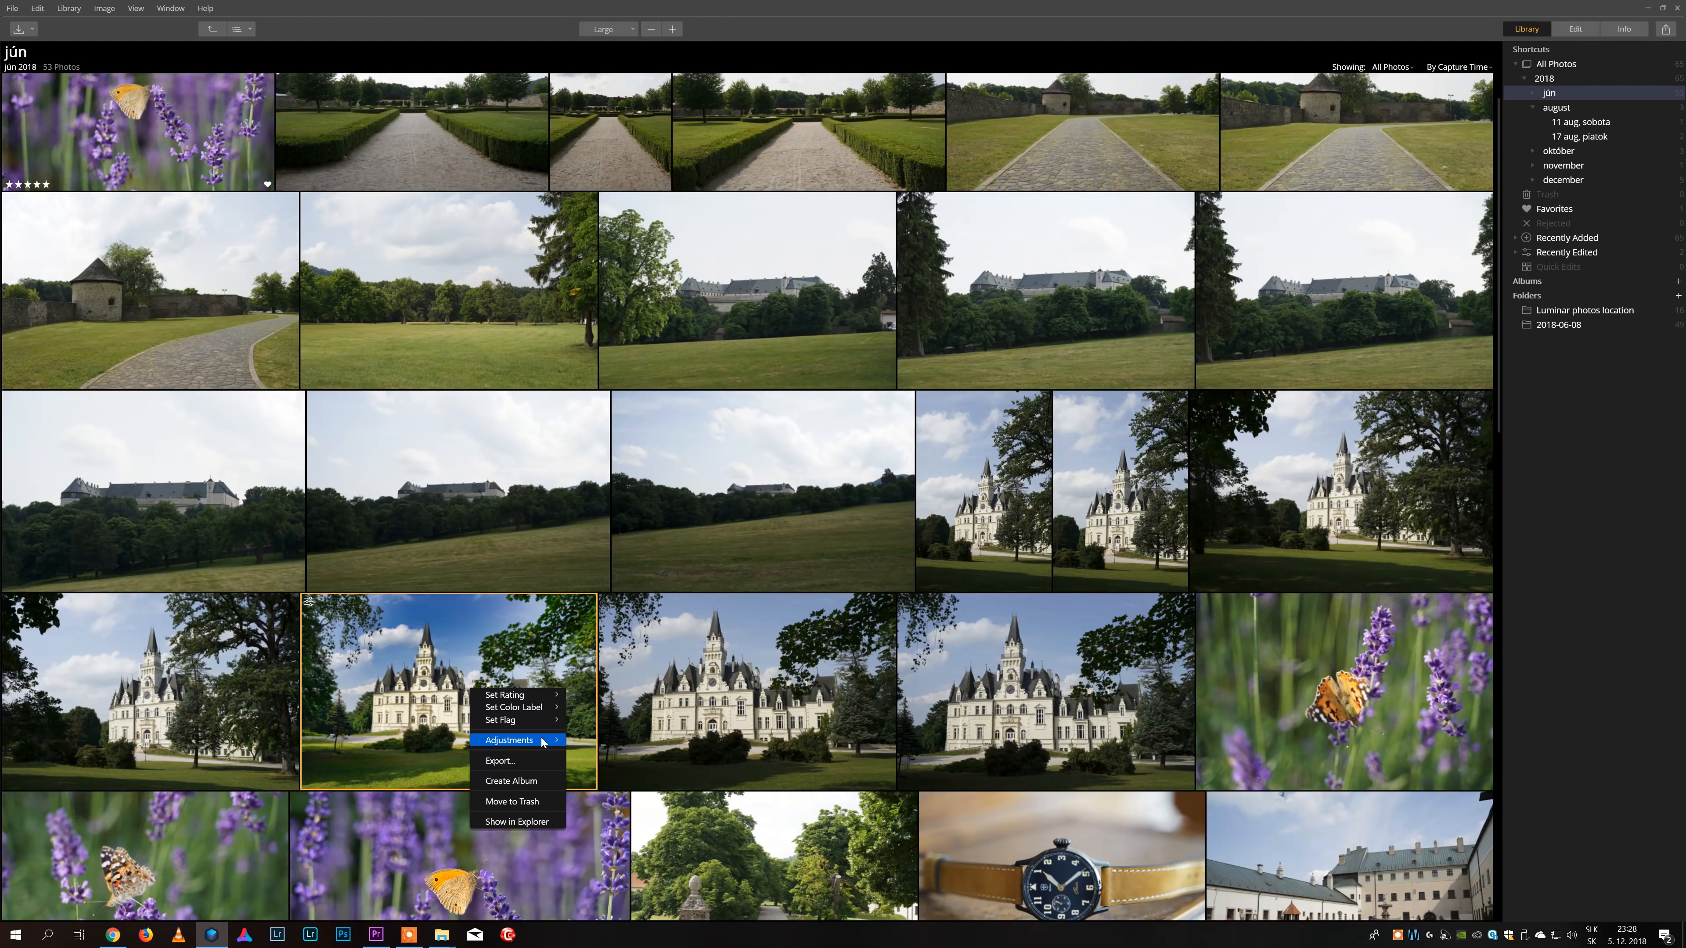
- Copy the edited castle photo's adjustments to the neighbouring castle photo and sync them across the selected castle photos
key(Escape)
right_click(756, 673)
mouse_move(796, 724)
click(929, 738)
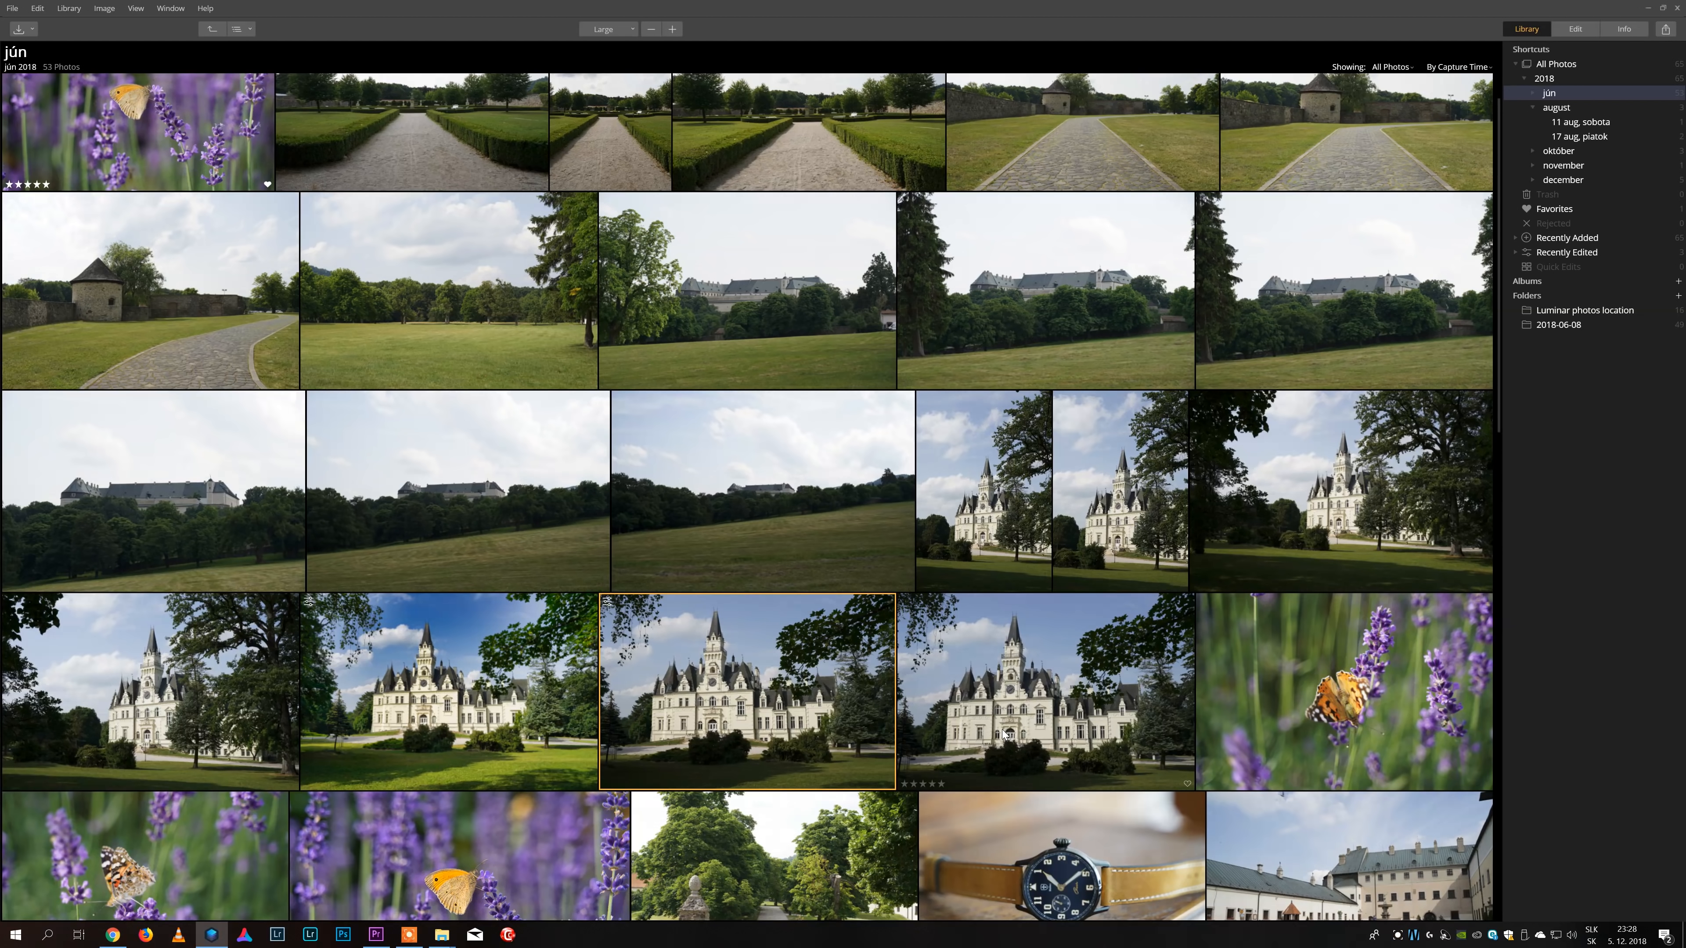
right_click(449, 686)
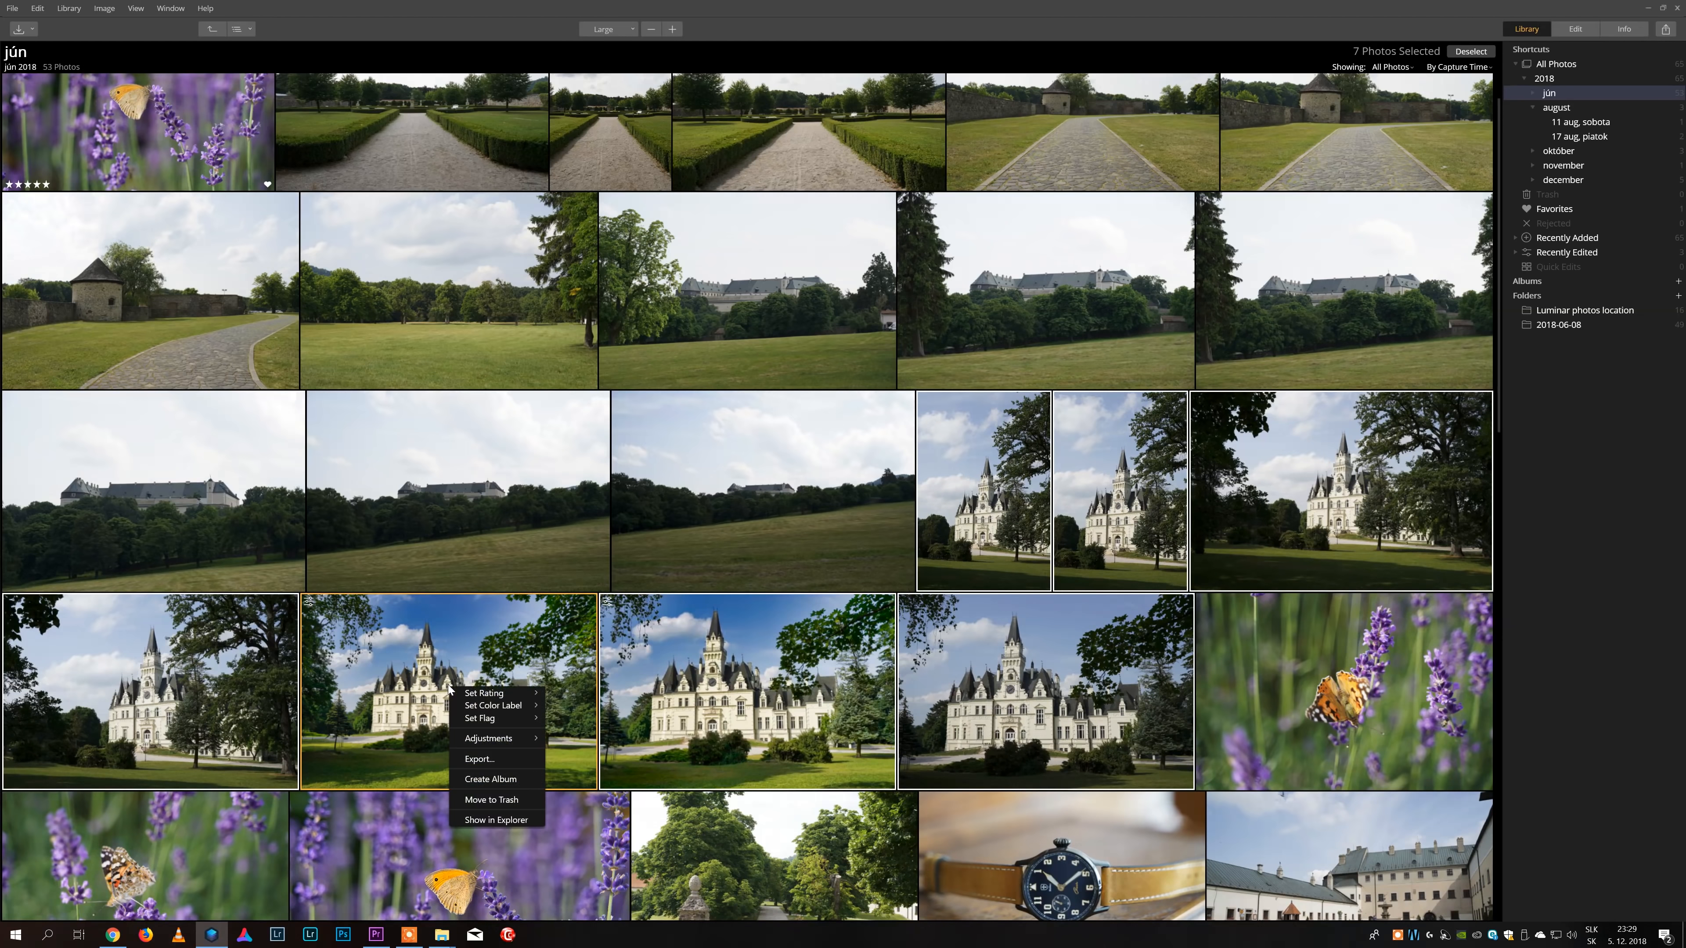
mouse_move(524, 742)
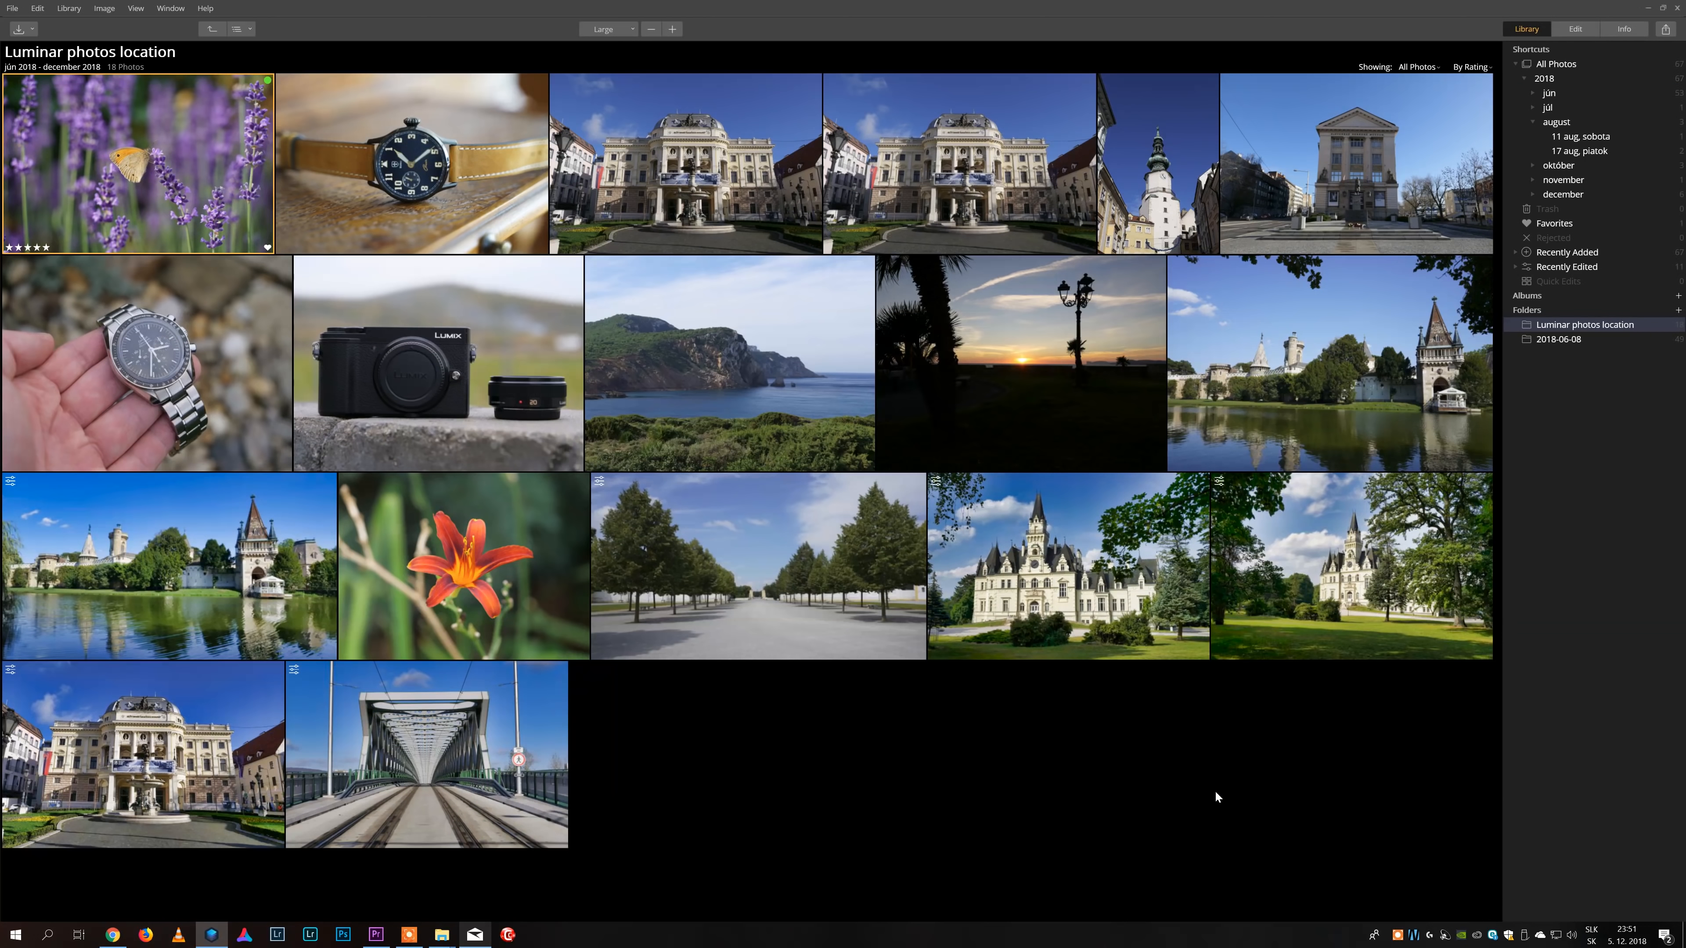
- Open the tree-lined avenue photo for editing, set its Accent AI Filter Boost to 100 and raise the AI Sky Enhancer Amount
double_click(780, 563)
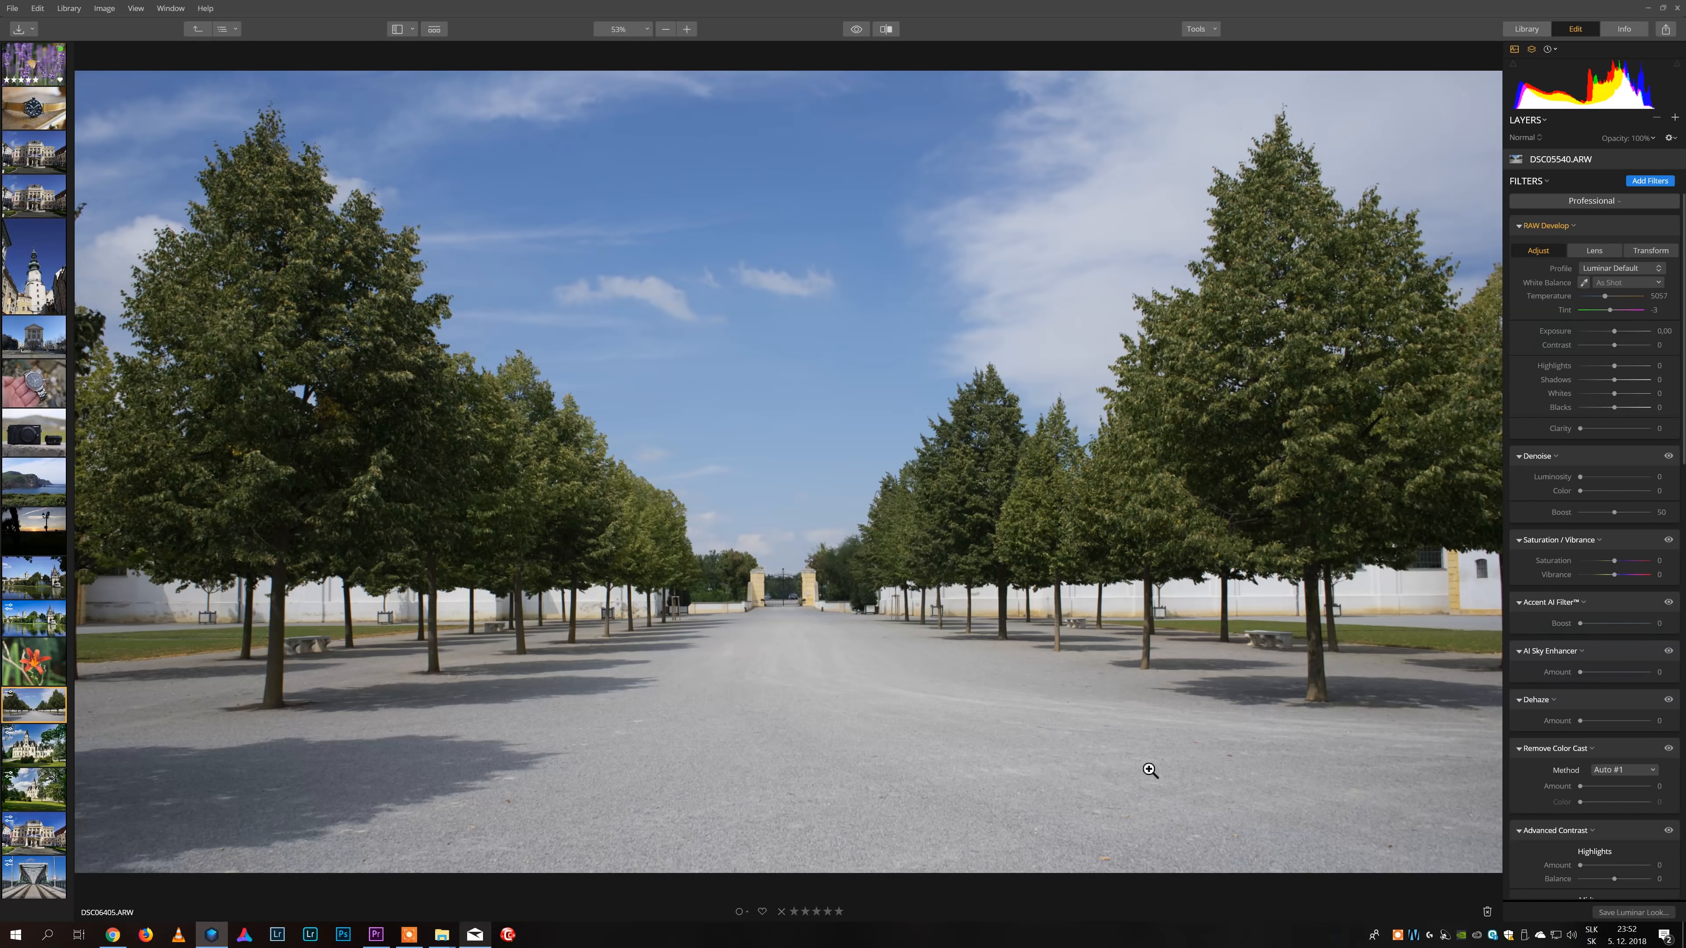
click(408, 30)
click(416, 58)
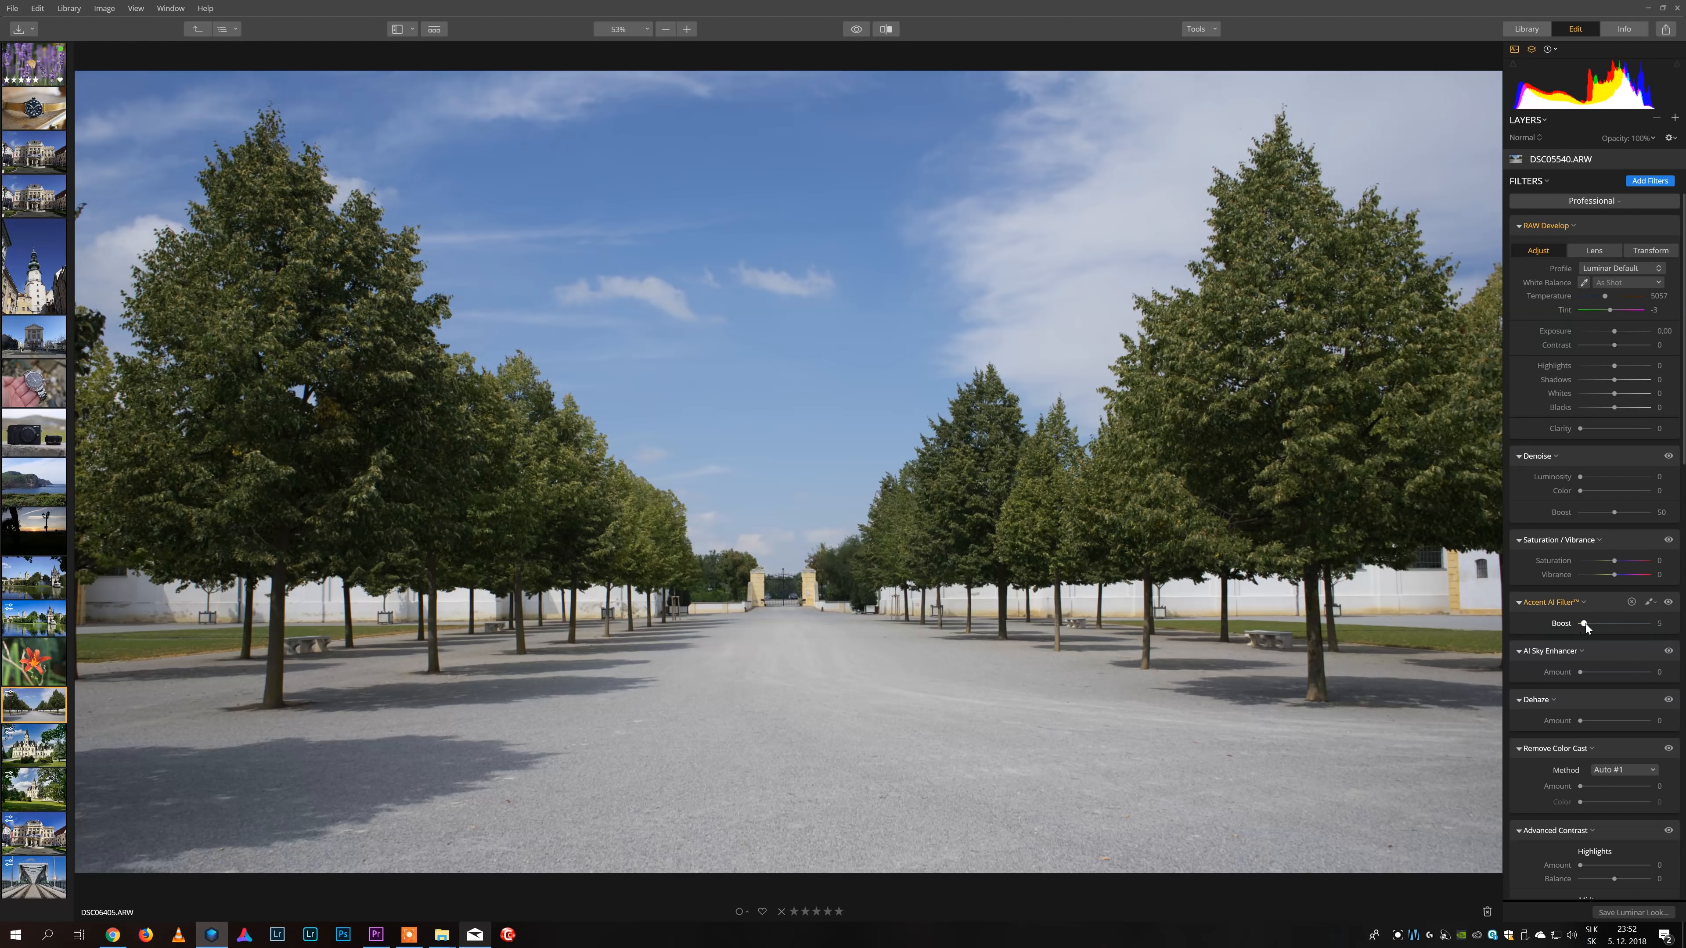
drag(1586, 623, 1649, 633)
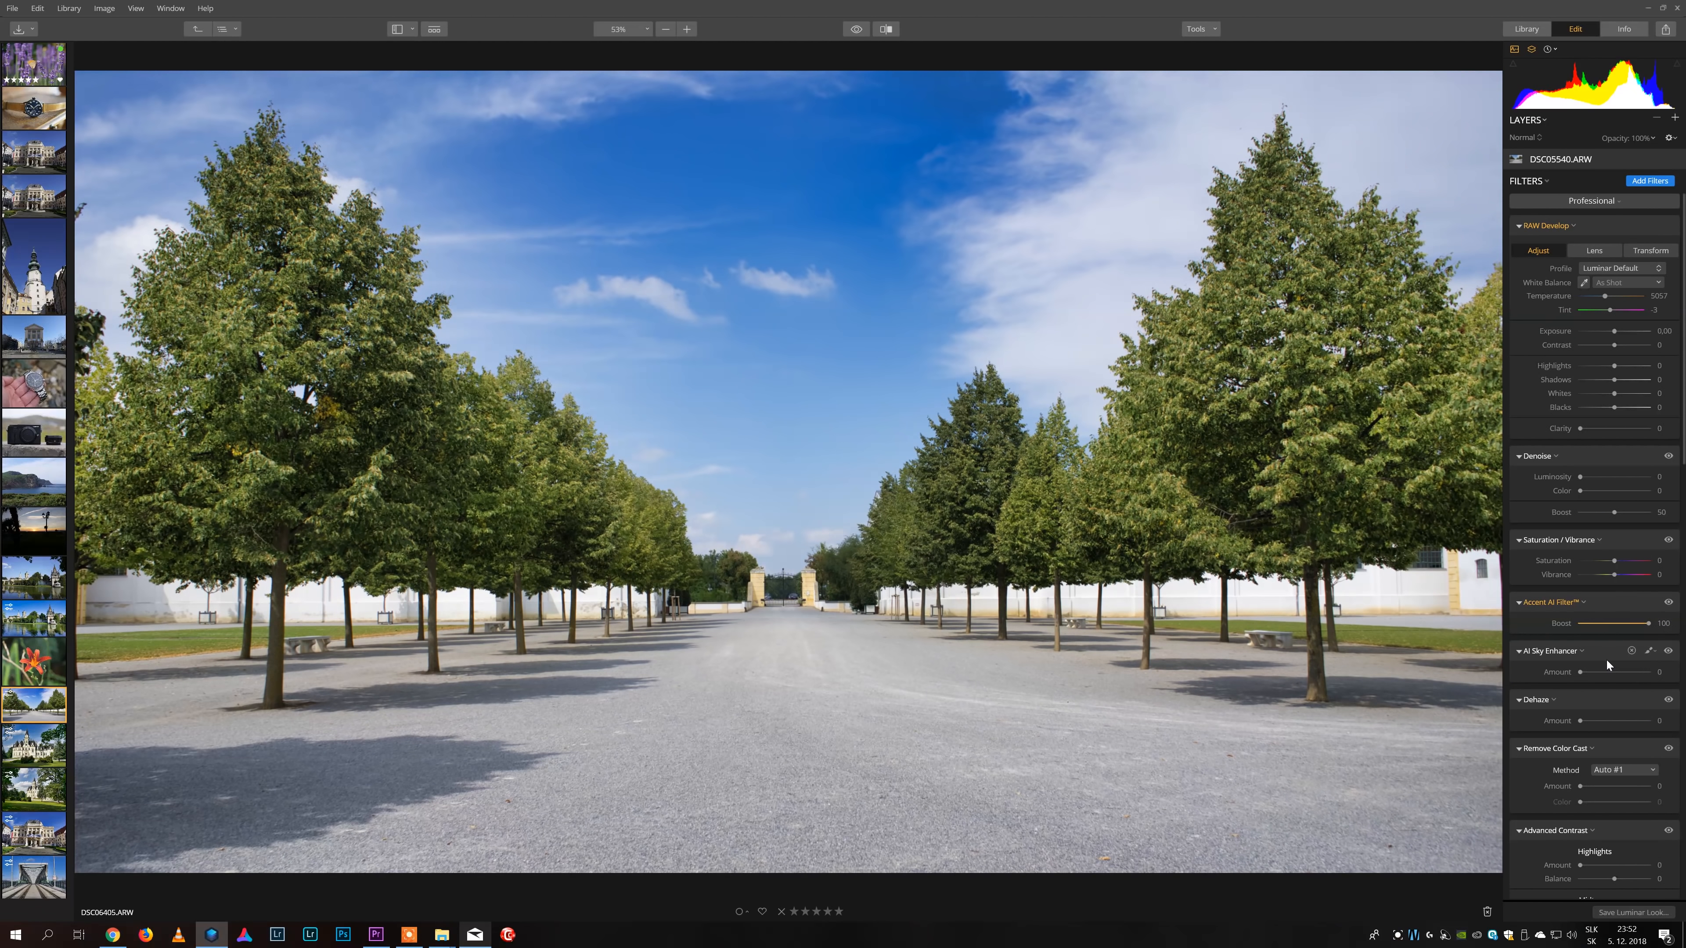
drag(1581, 672, 1585, 672)
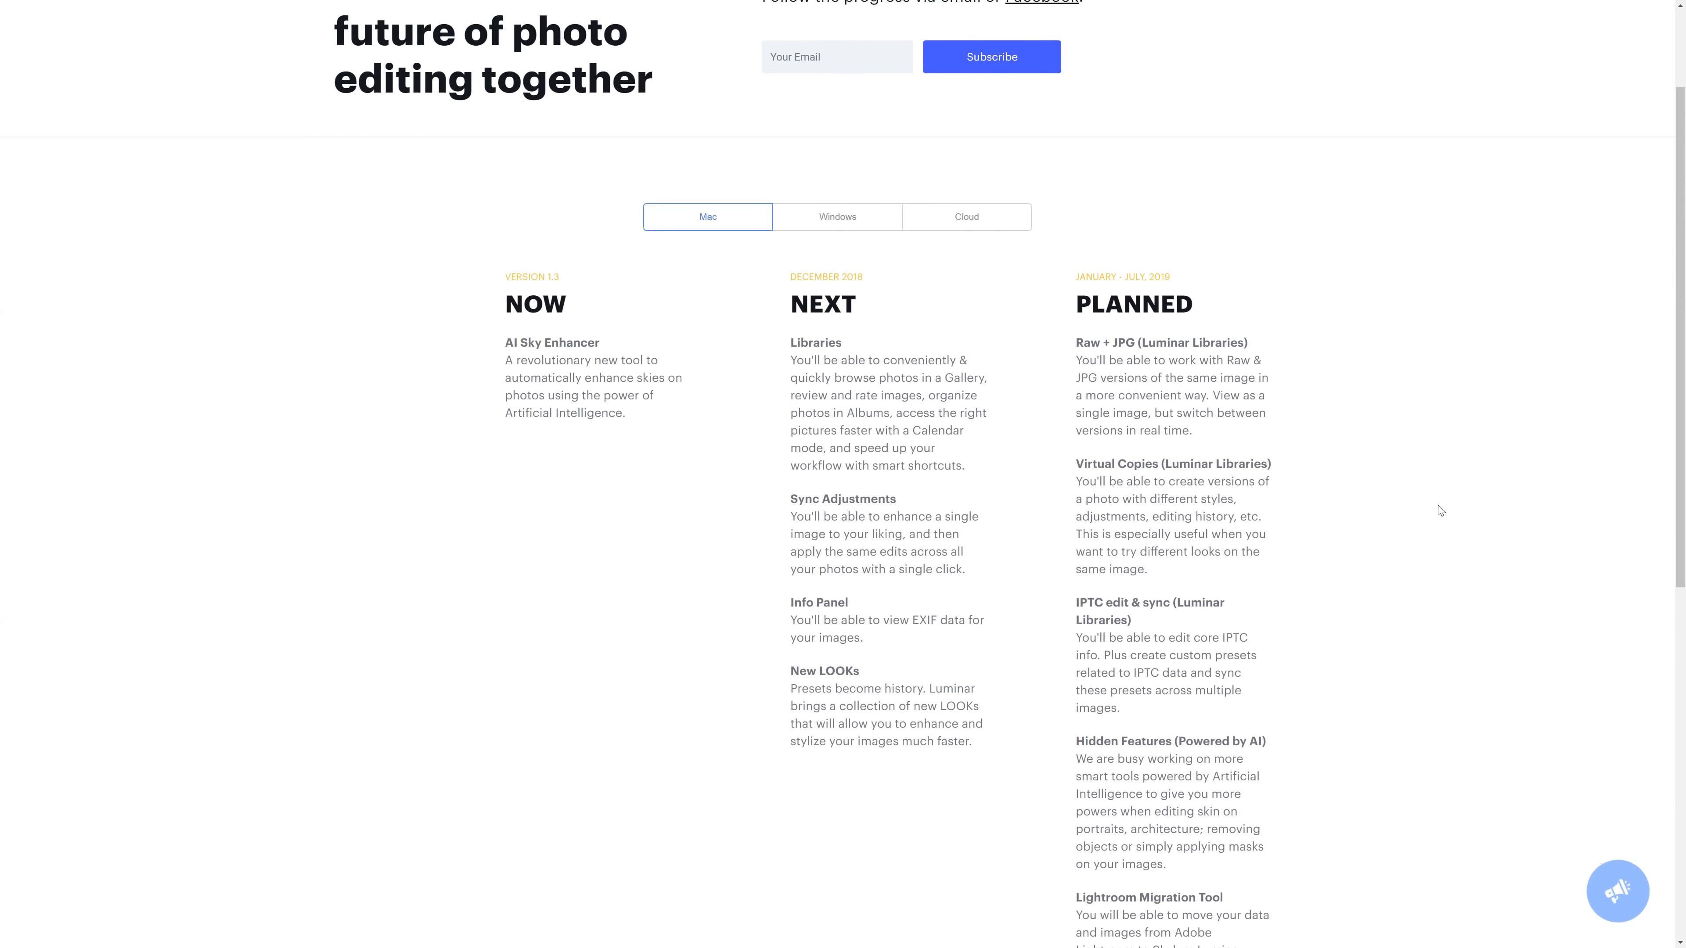
- Examine the Windows version of the Luminar roadmap, highlighting the planned Virtual Copies, IPTC edit & sync, Smart Search and Lightroom Migration Tool headings
scroll(1438, 509, down, 2)
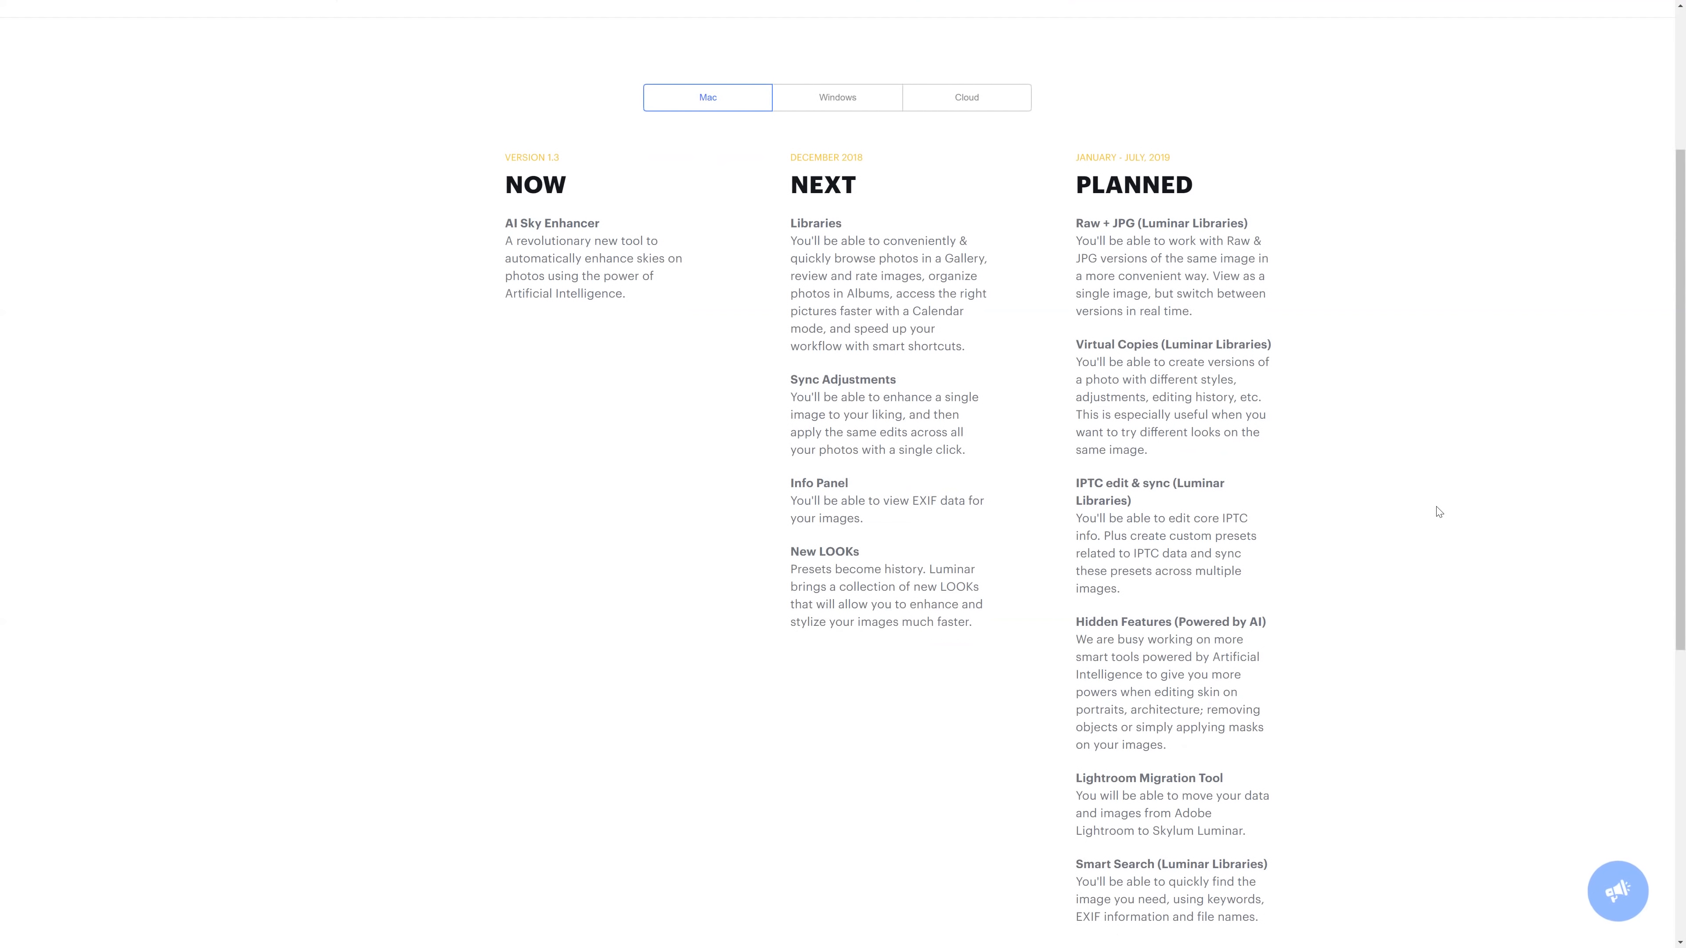
scroll(1437, 511, down, 1)
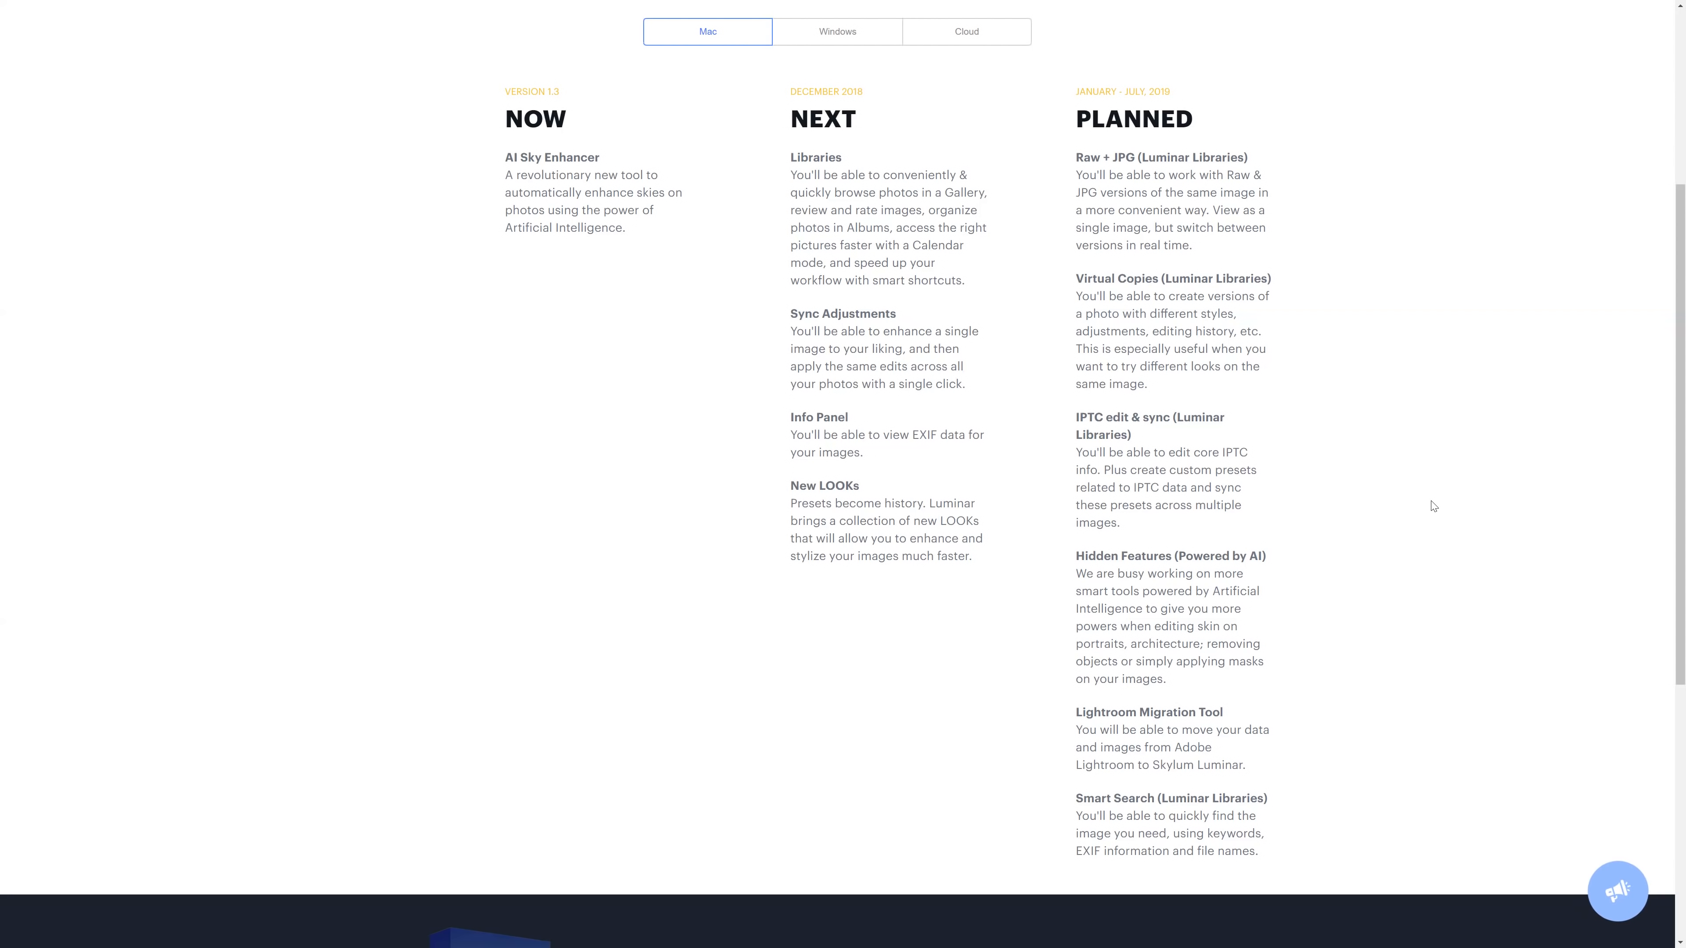
click(837, 31)
drag(1274, 279, 1076, 281)
drag(1132, 436, 1074, 417)
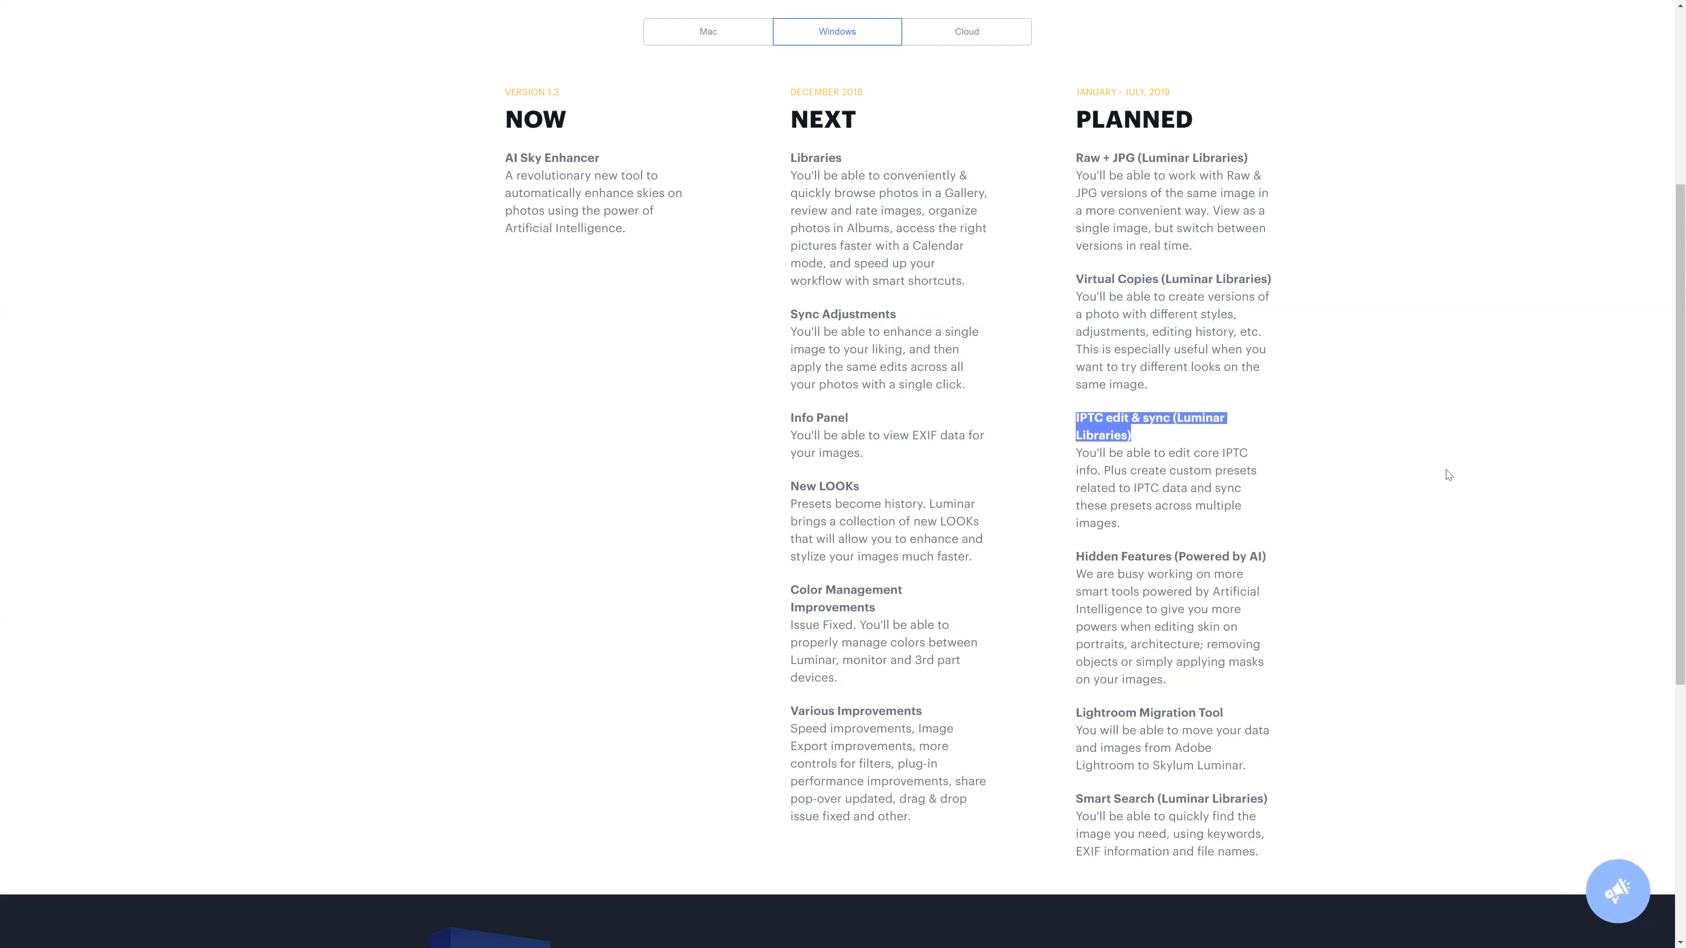
drag(1076, 800, 1280, 802)
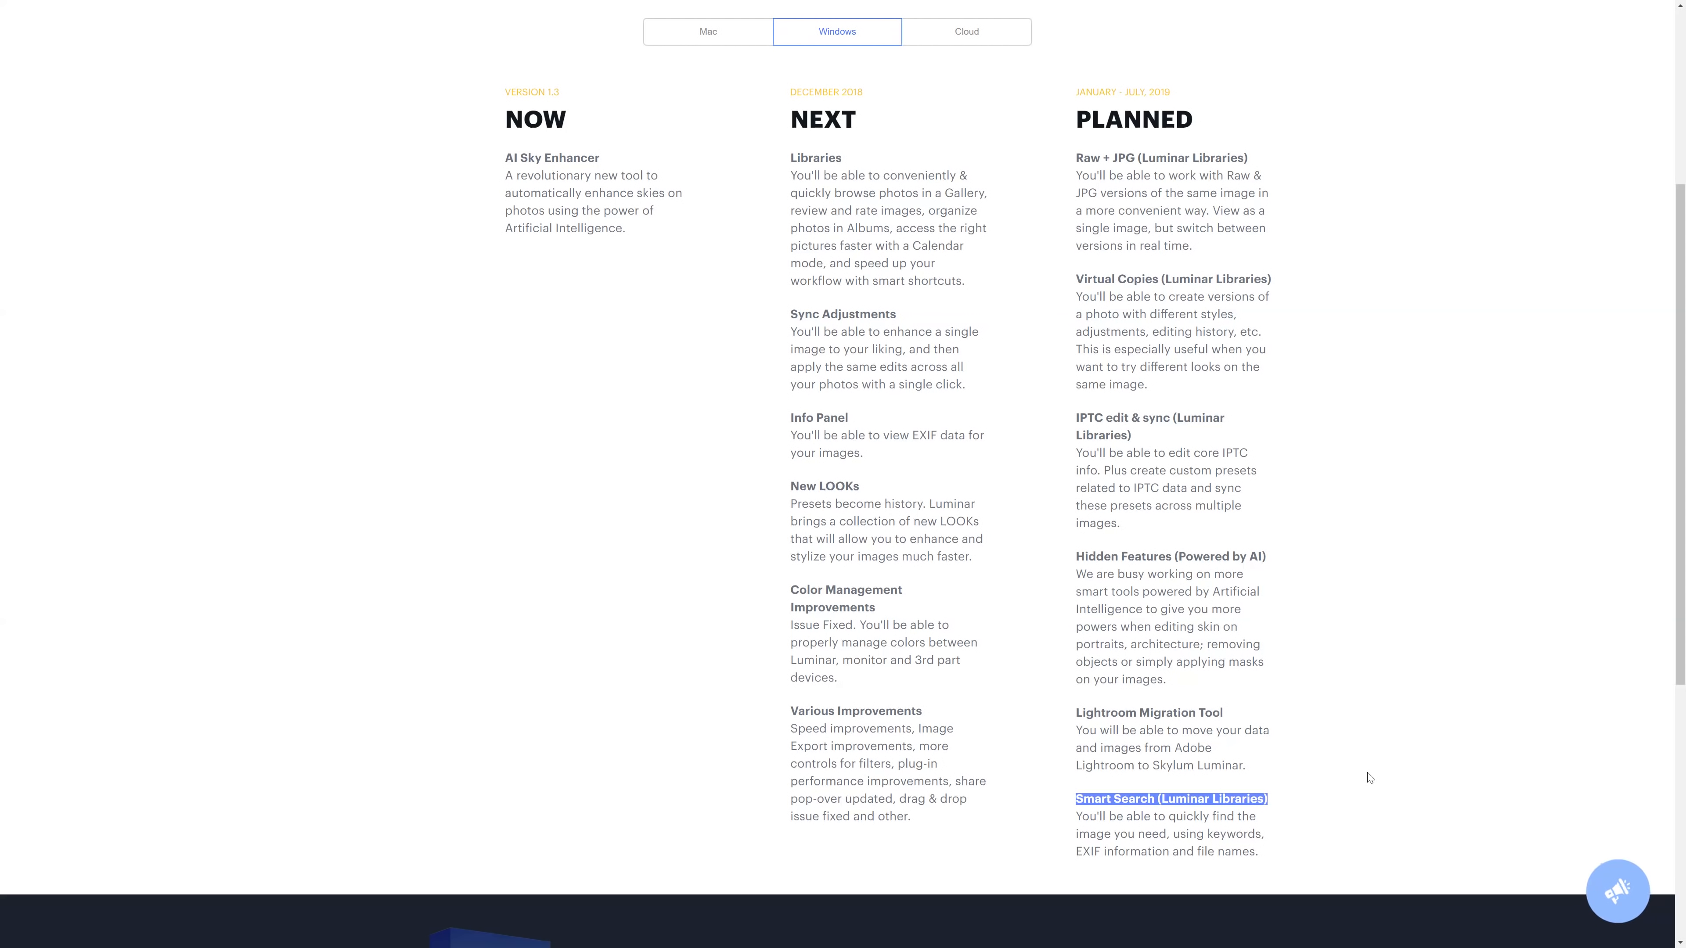
drag(1233, 715, 1077, 715)
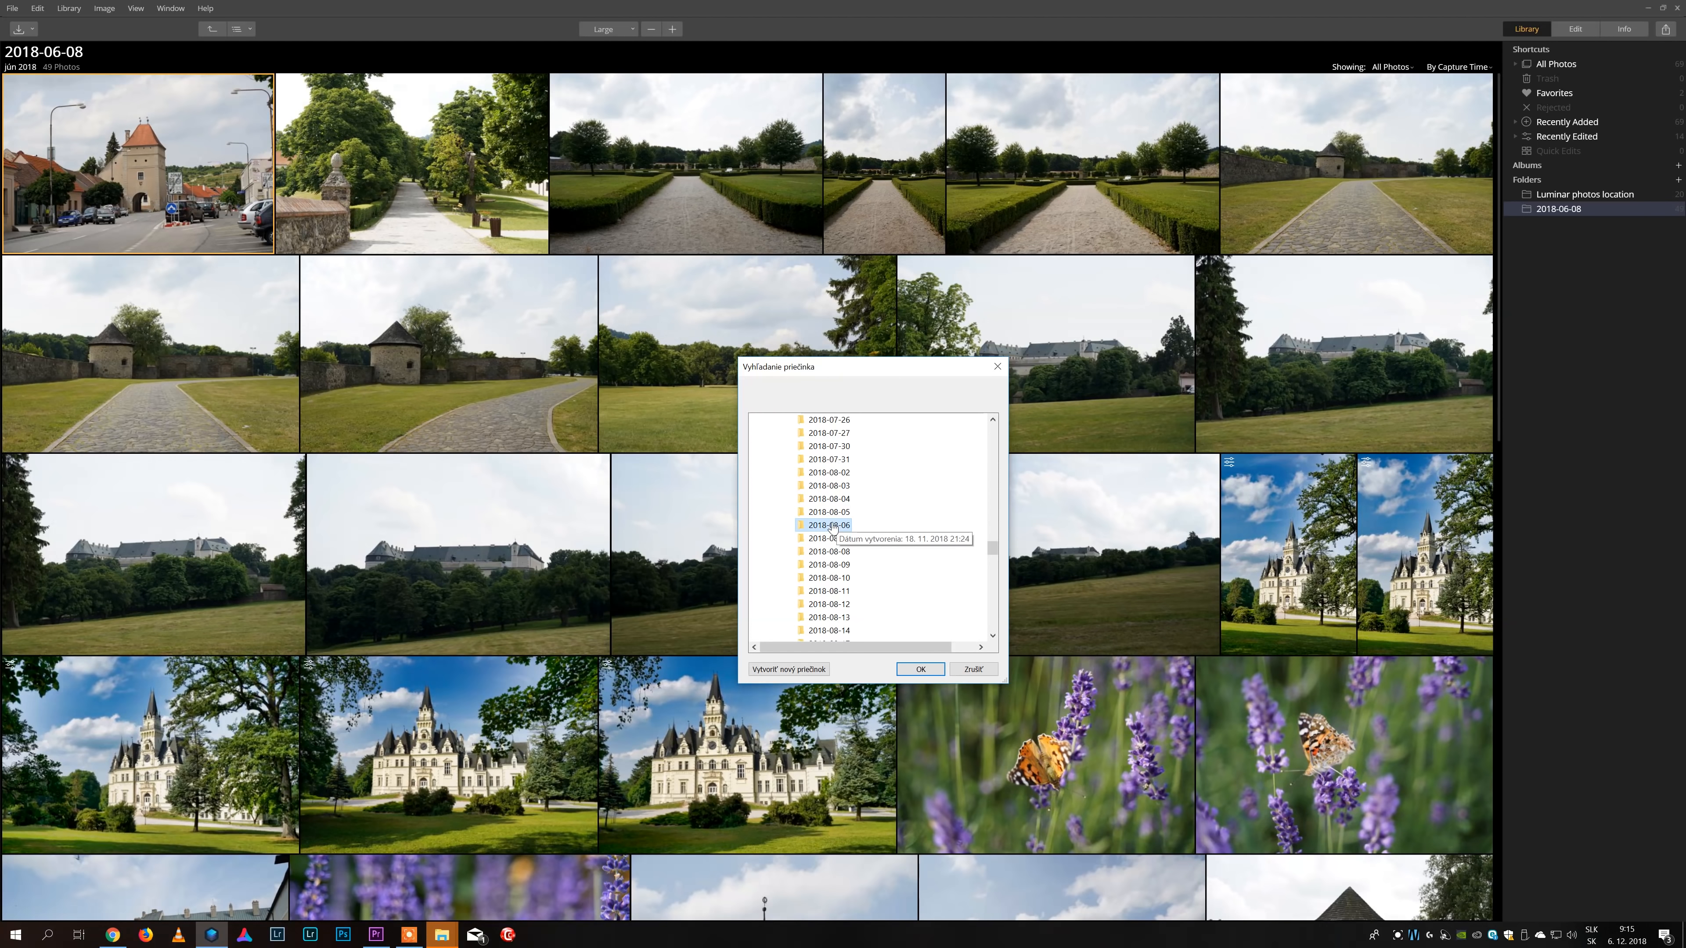
- Confirm the folder chosen for adding to the library's folders
click(920, 668)
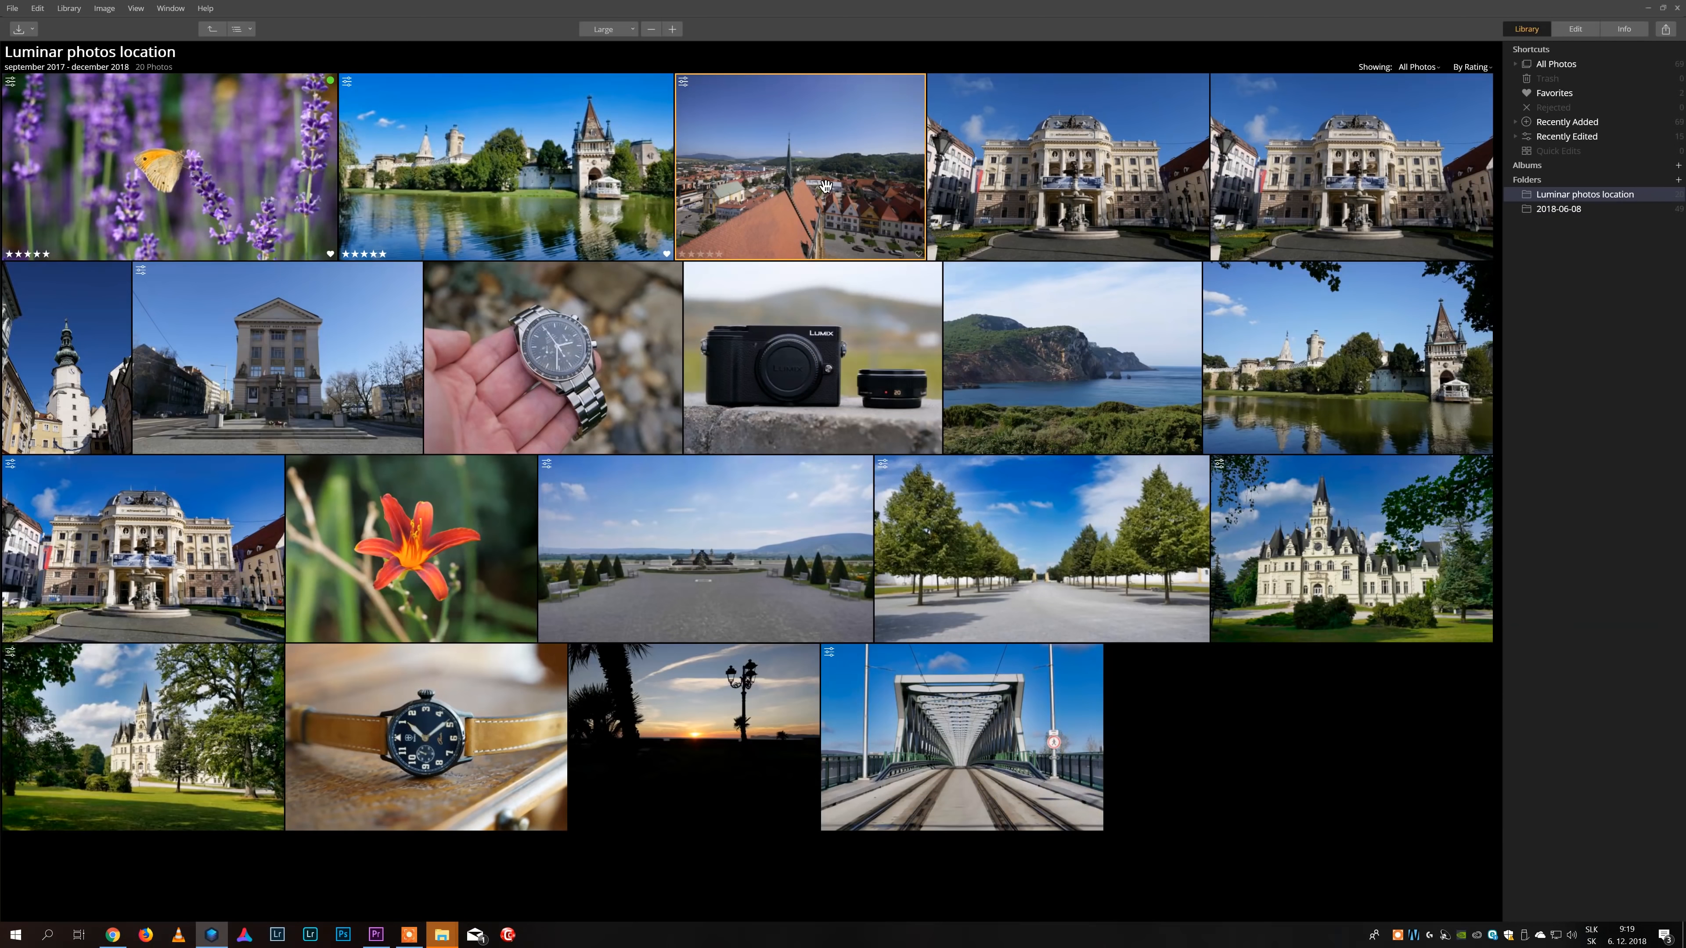
- Give the church-spire town photo a 4-star rating, a flag and a yellow color label, and open the library's sort options
double_click(825, 186)
click(702, 912)
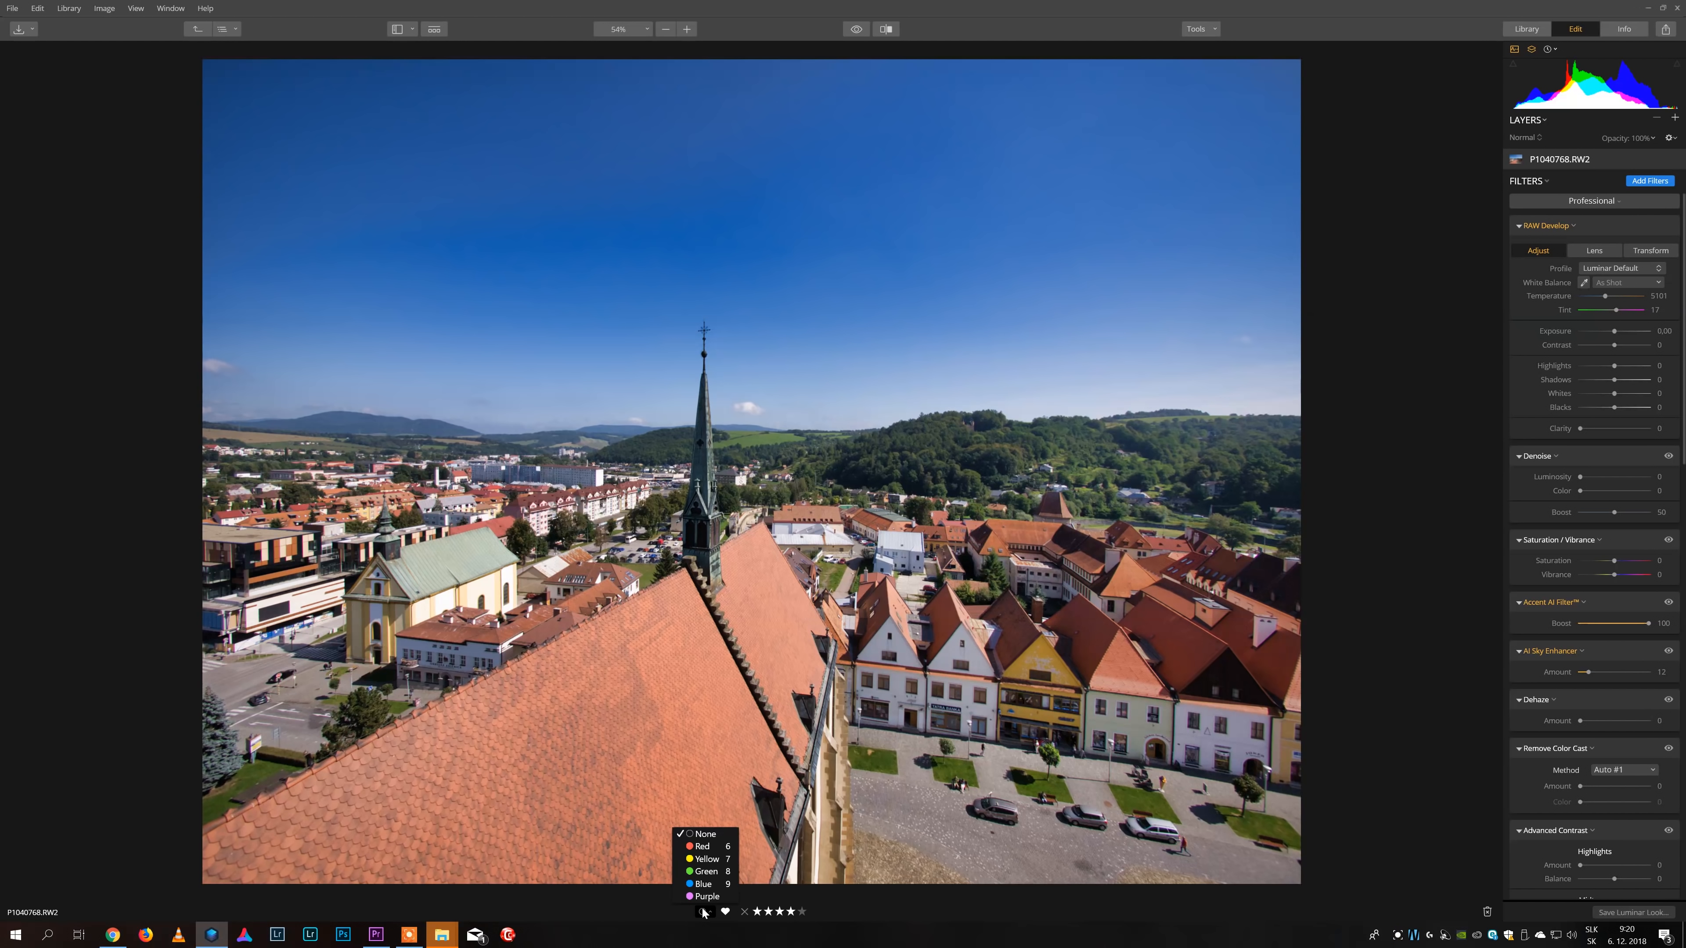
click(715, 862)
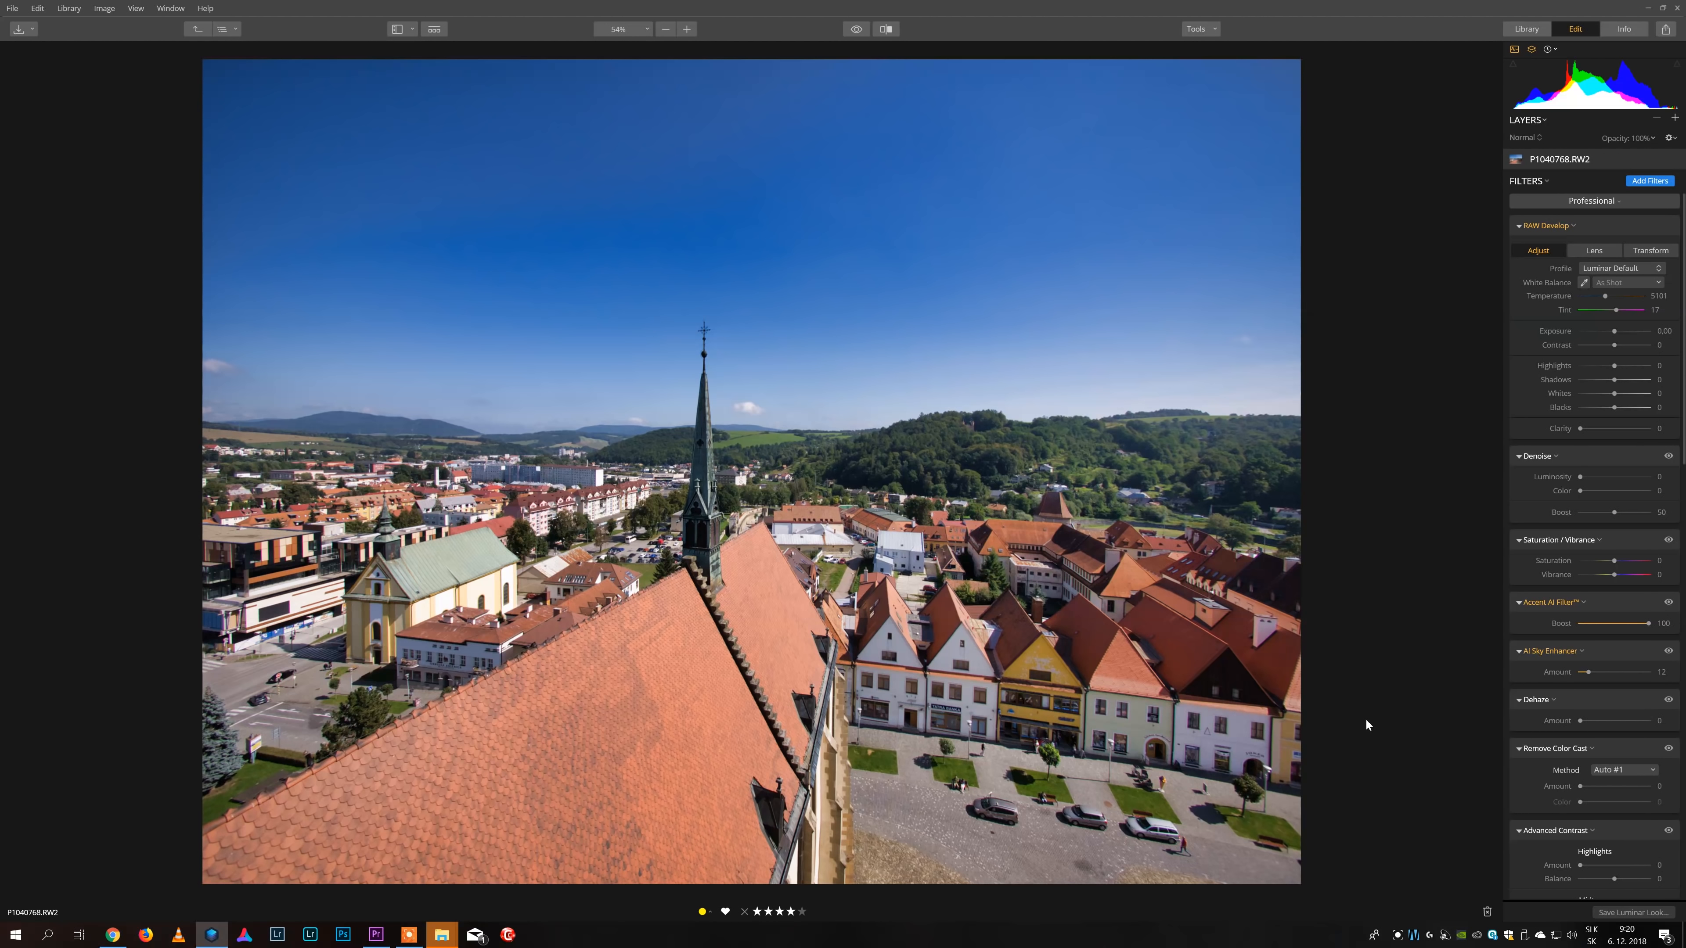
key(g)
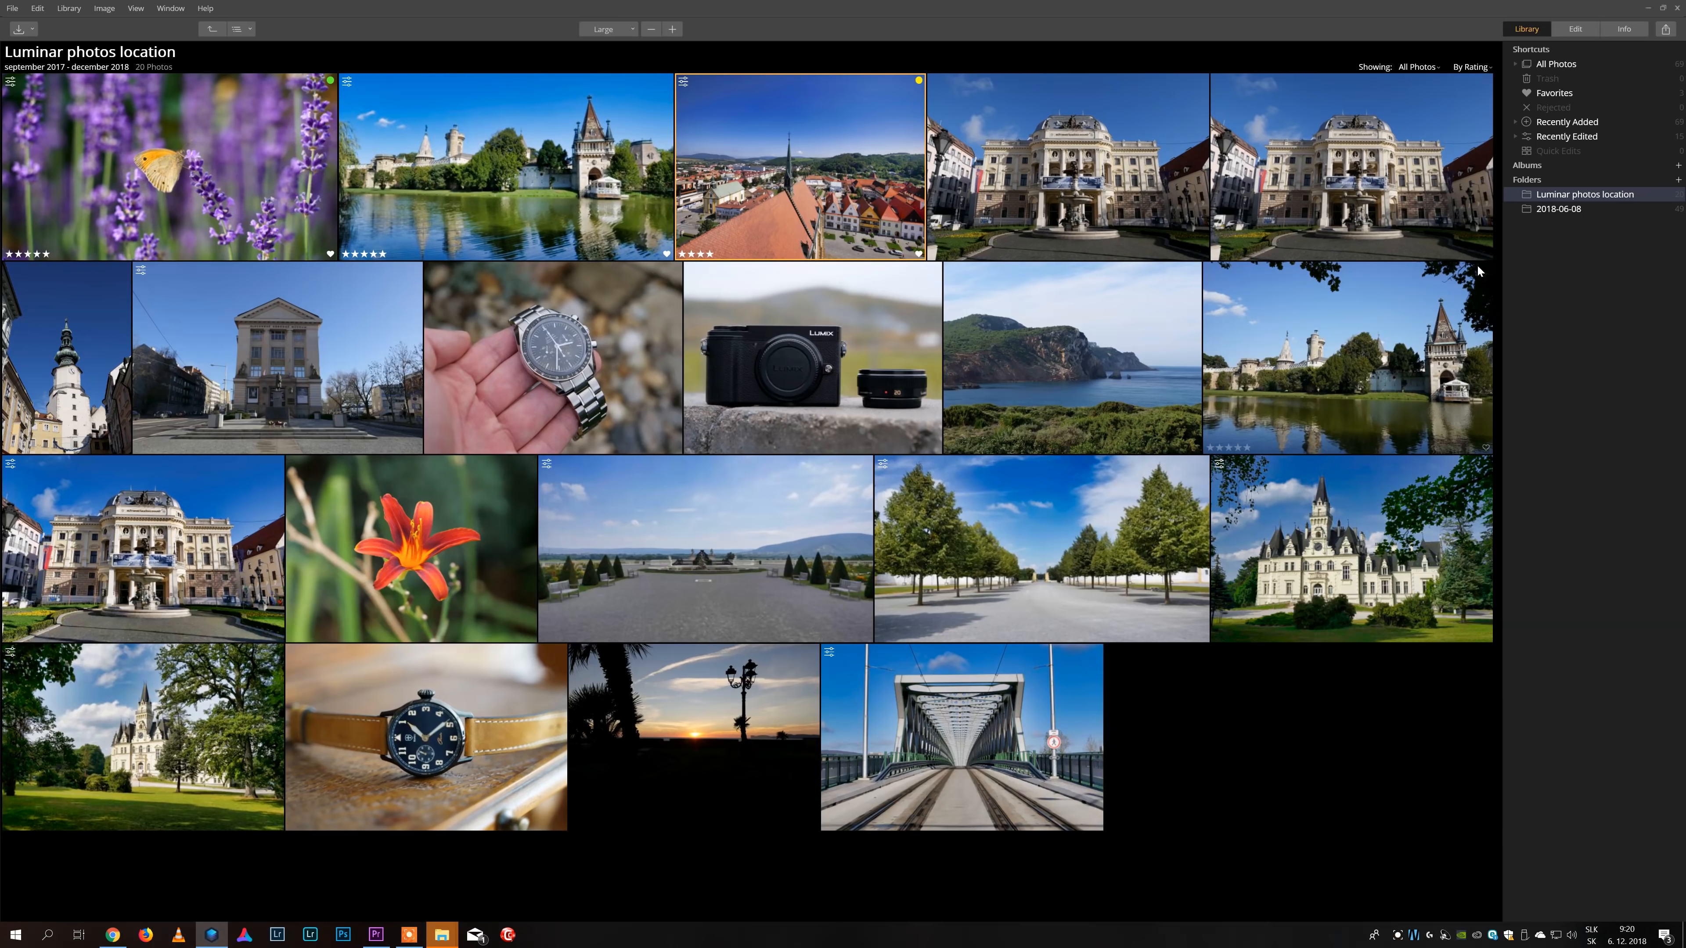
click(1470, 66)
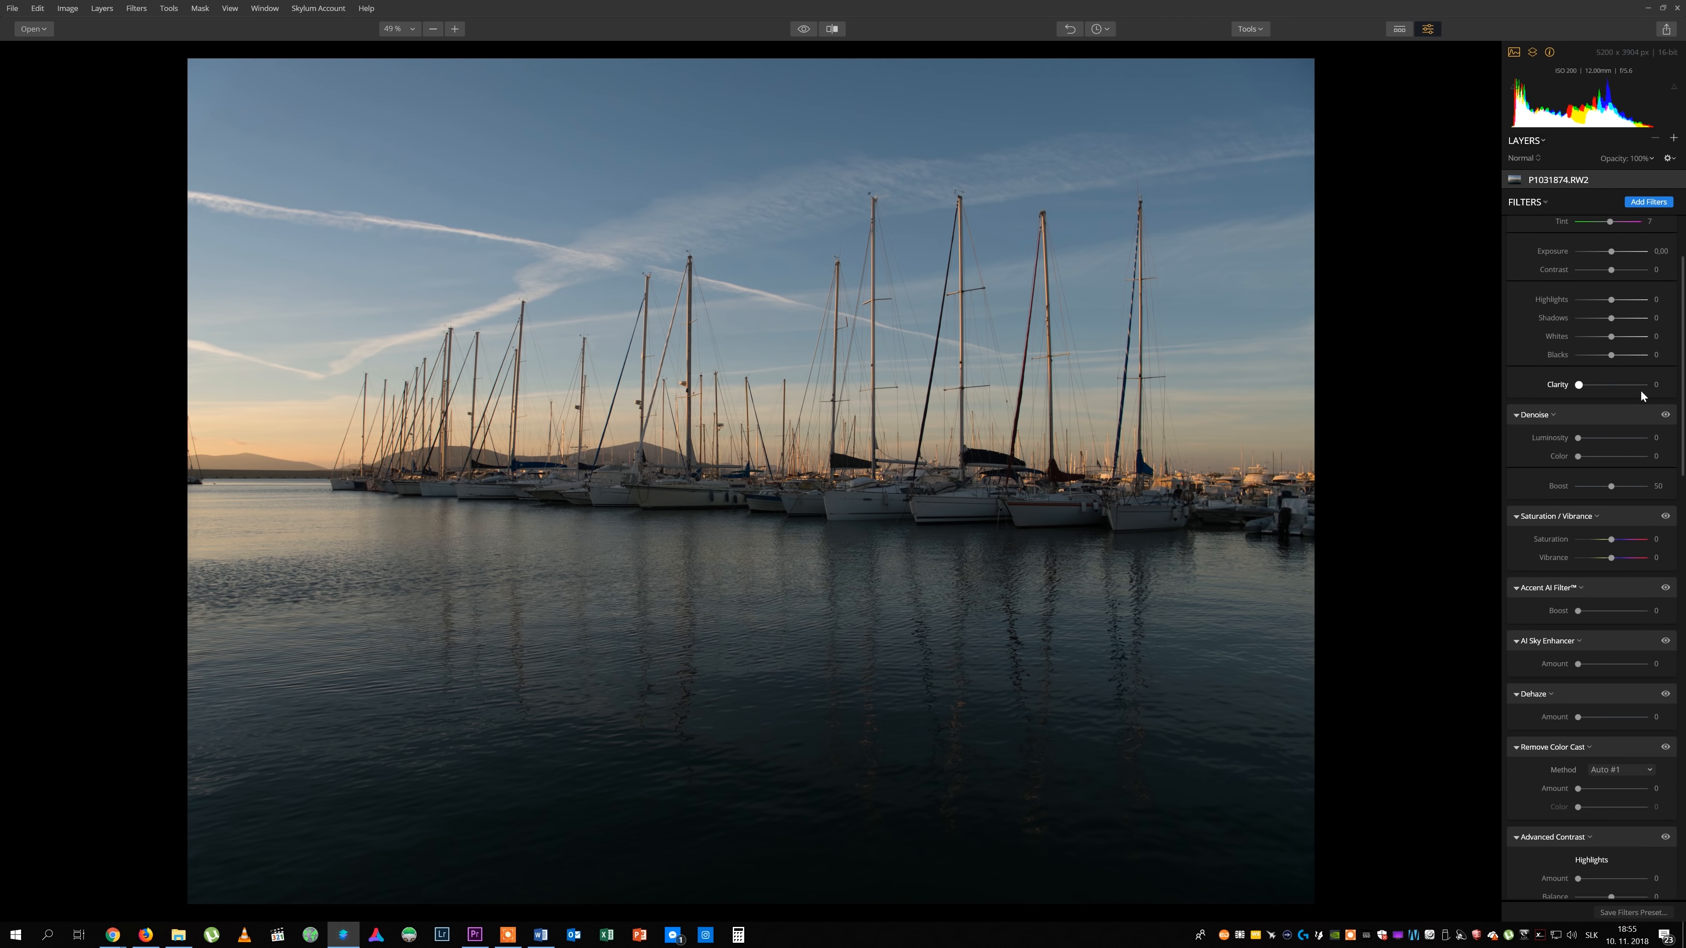
- Crop the marina photo P1031874.RW2 to a wider format and set its RAW Develop Exposure to 0.13
click(1216, 58)
drag(920, 479, 922, 517)
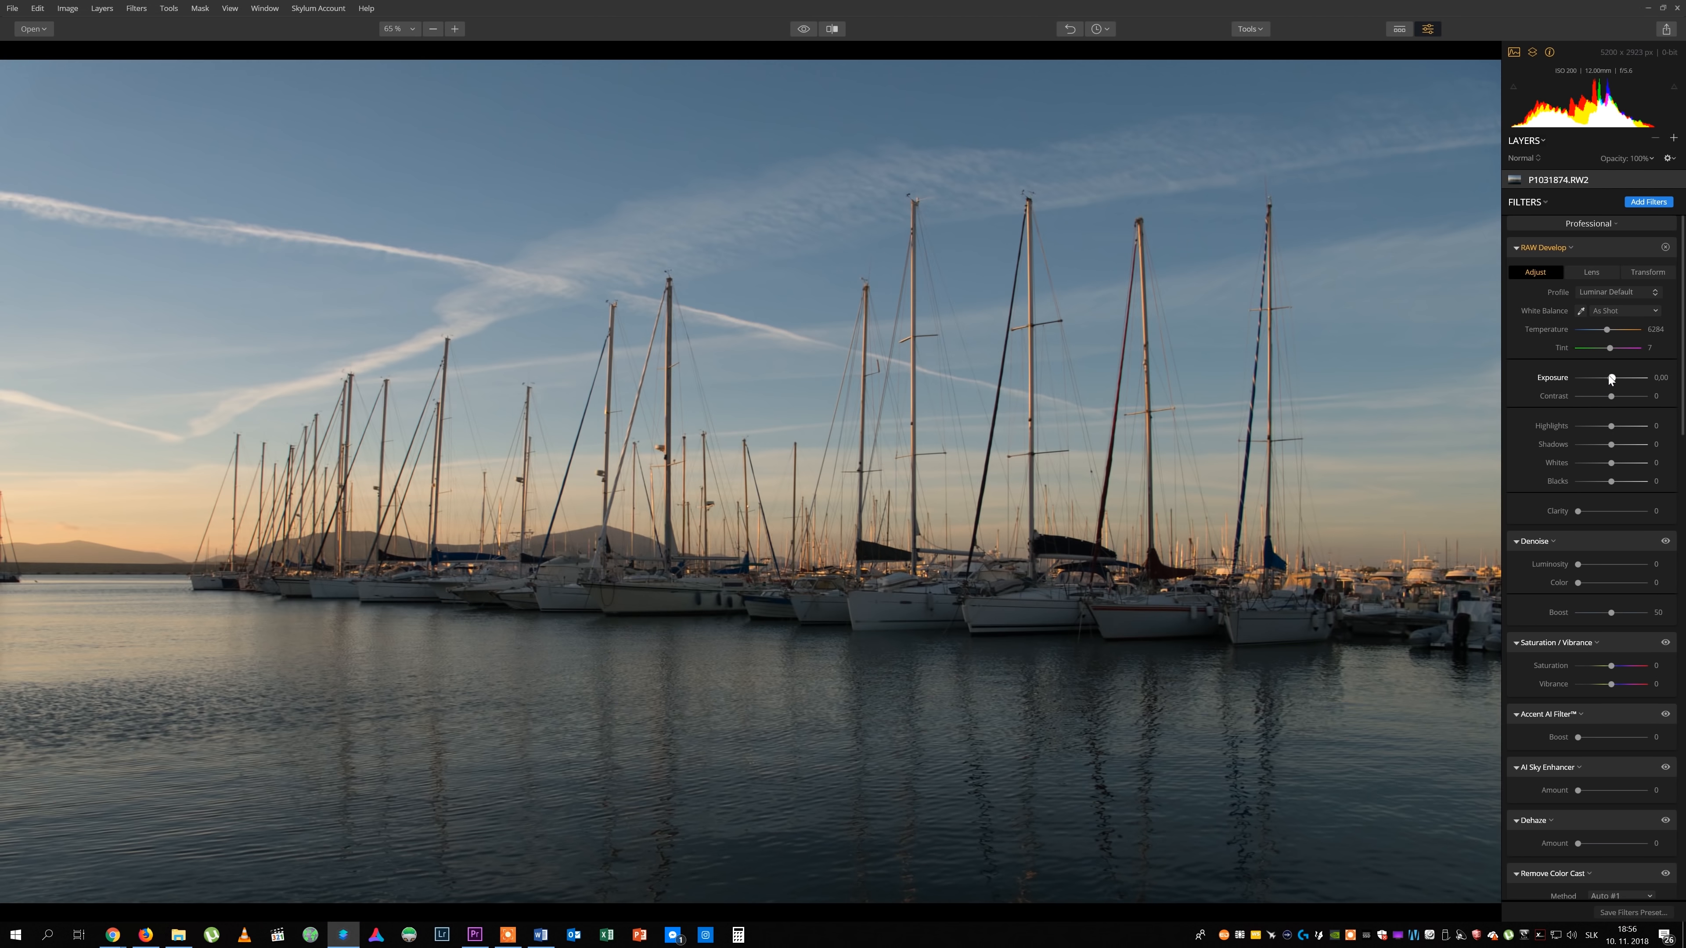
drag(1611, 378, 1612, 378)
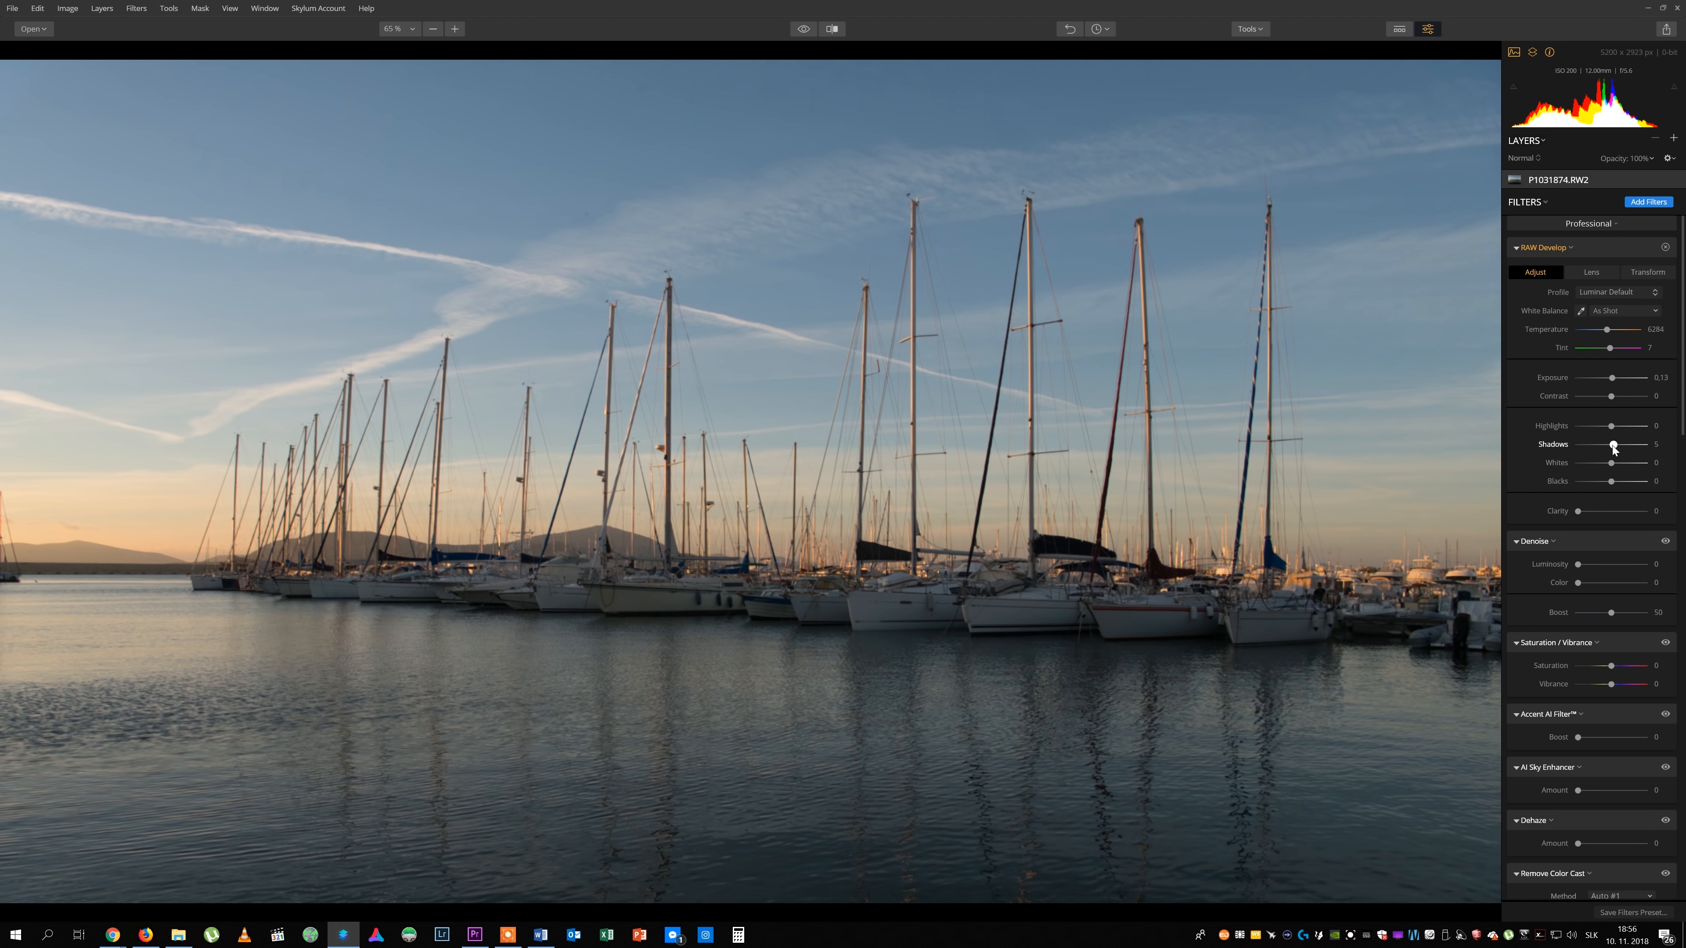
- Shift the marina photo's HSL hues to Orange -41 and Blue -62, and add an AI Sky Enhancer filter with a raised Amount
scroll(1534, 546, down, 15)
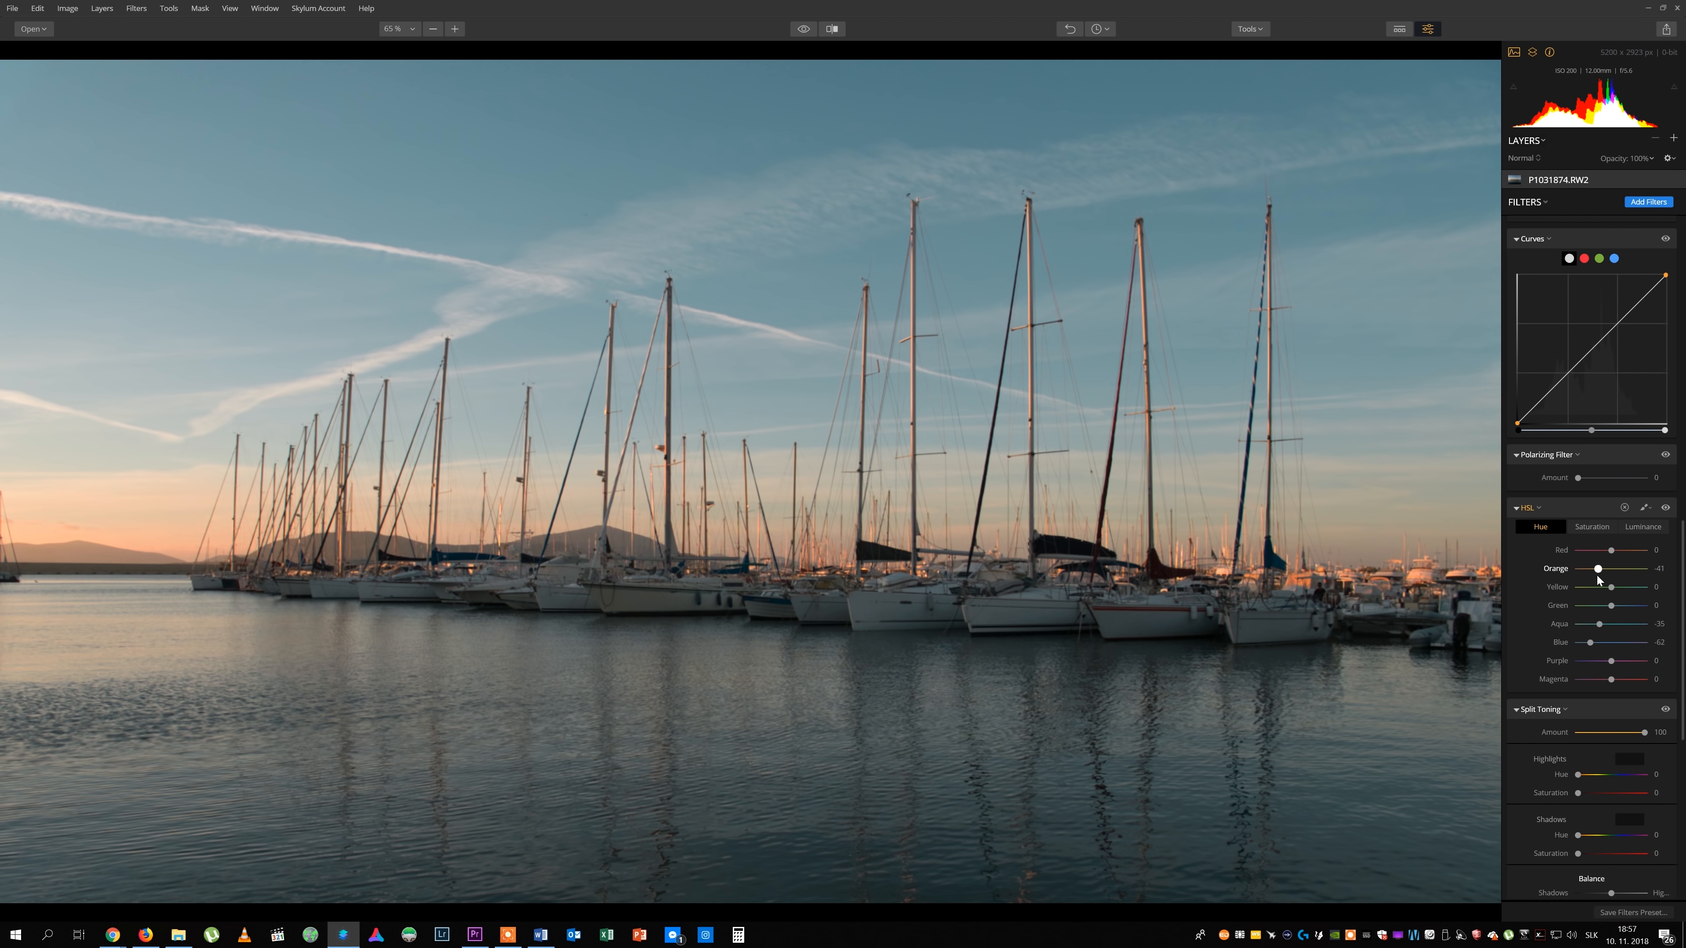
scroll(1597, 574, down, 5)
click(1648, 201)
click(1490, 55)
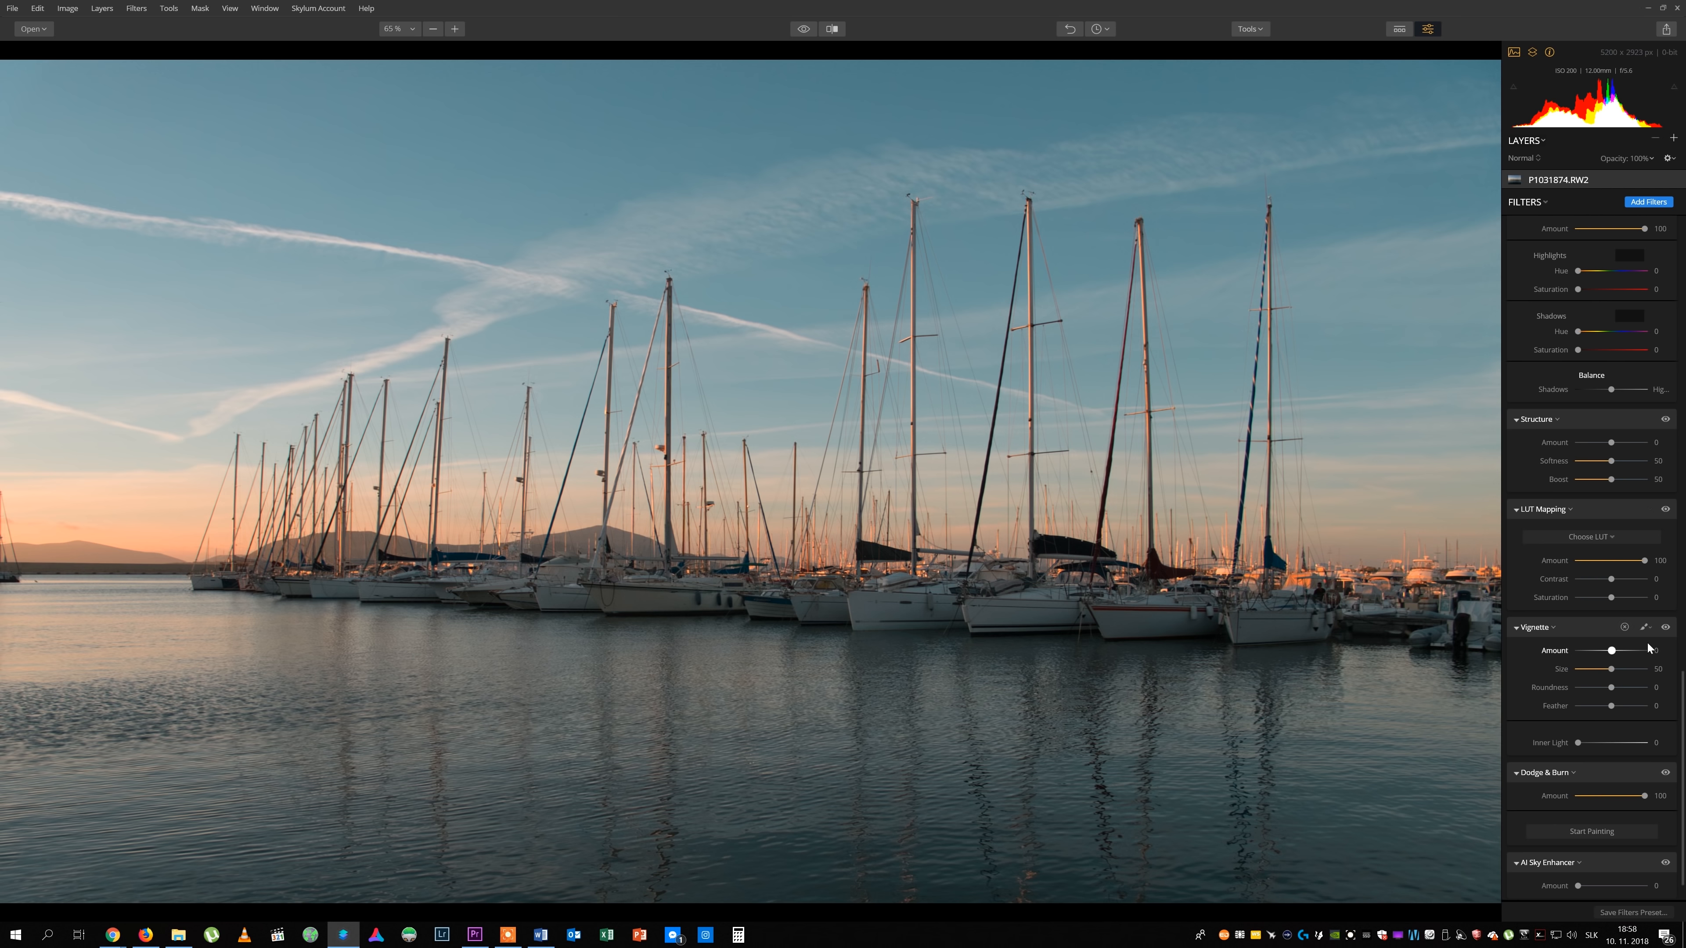
scroll(1586, 763, down, 1)
drag(1579, 843, 1618, 843)
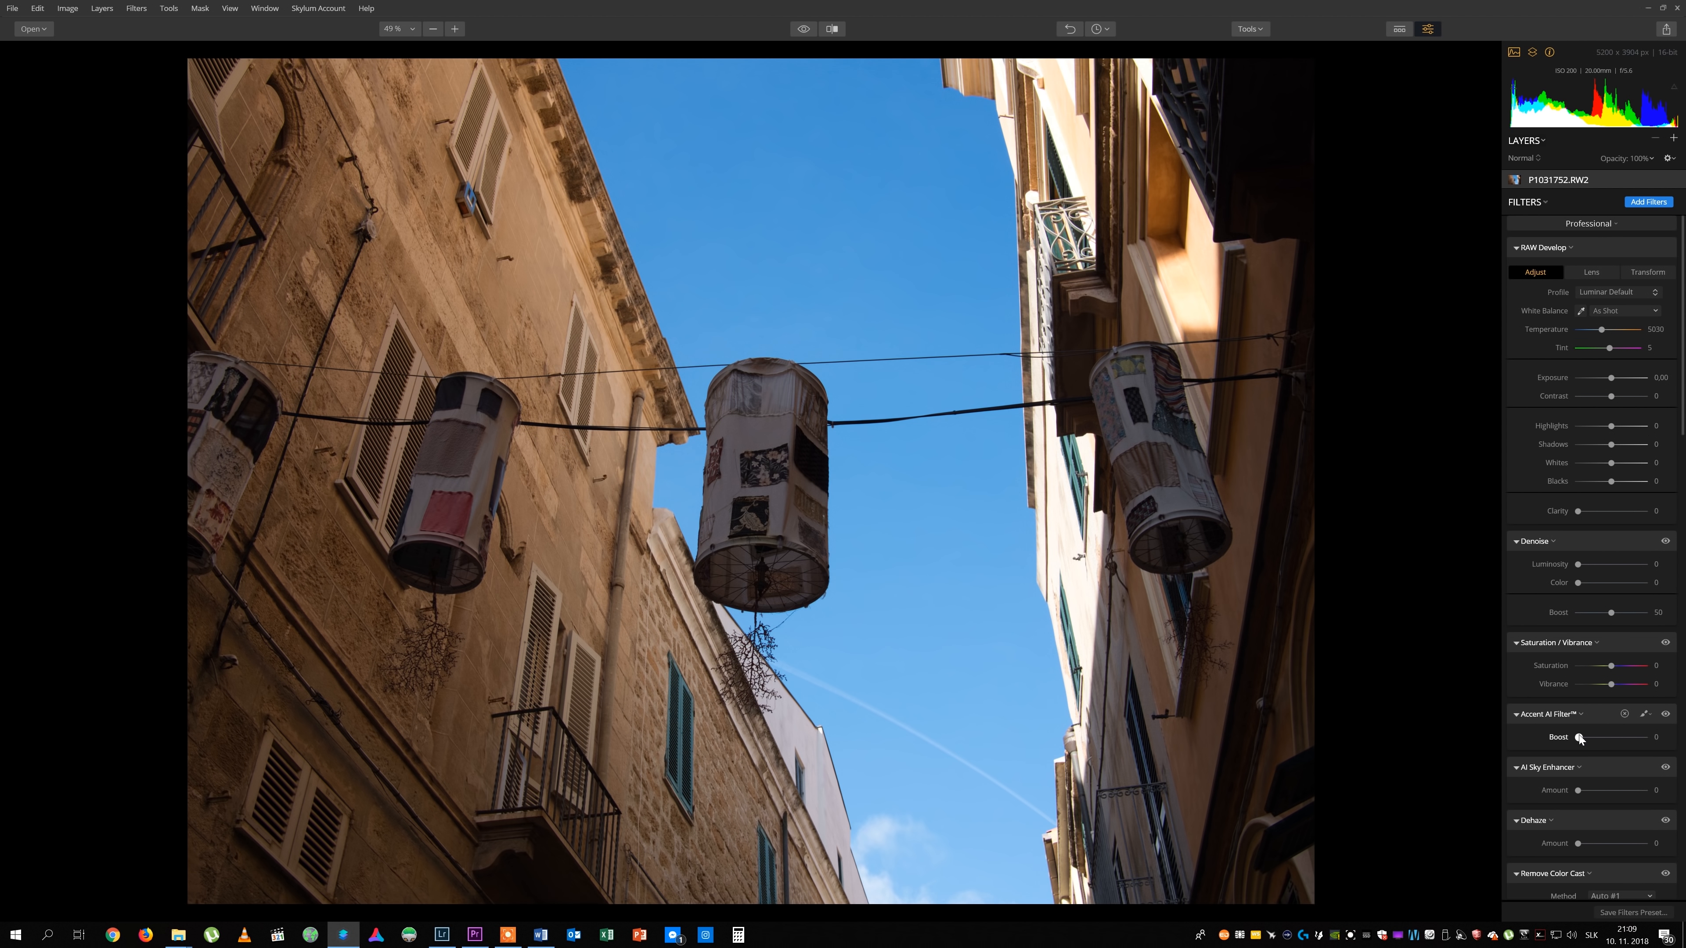
- Raise the Accent AI Filter Boost on the street photo with hanging lanterns, P1031752.RW2
drag(1599, 735, 1621, 738)
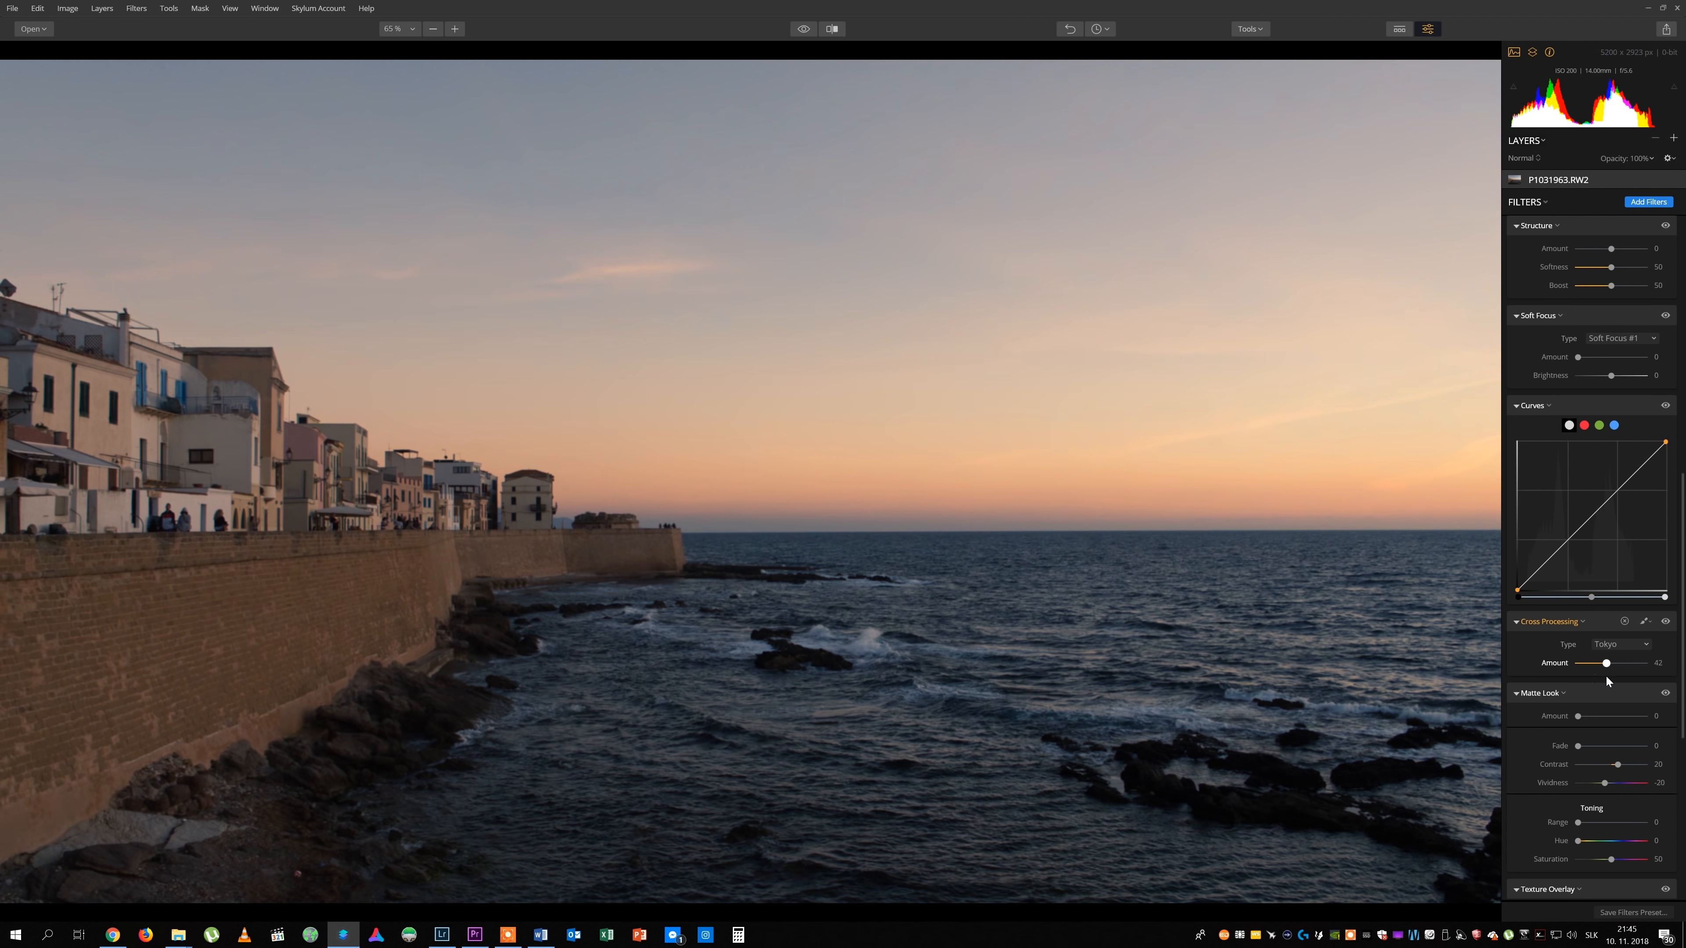
- Try Tokyo cross processing at Amount 47 on seaside photo P1031963.RW2, and switch the type to London at Amount 13
drag(1606, 675, 1607, 676)
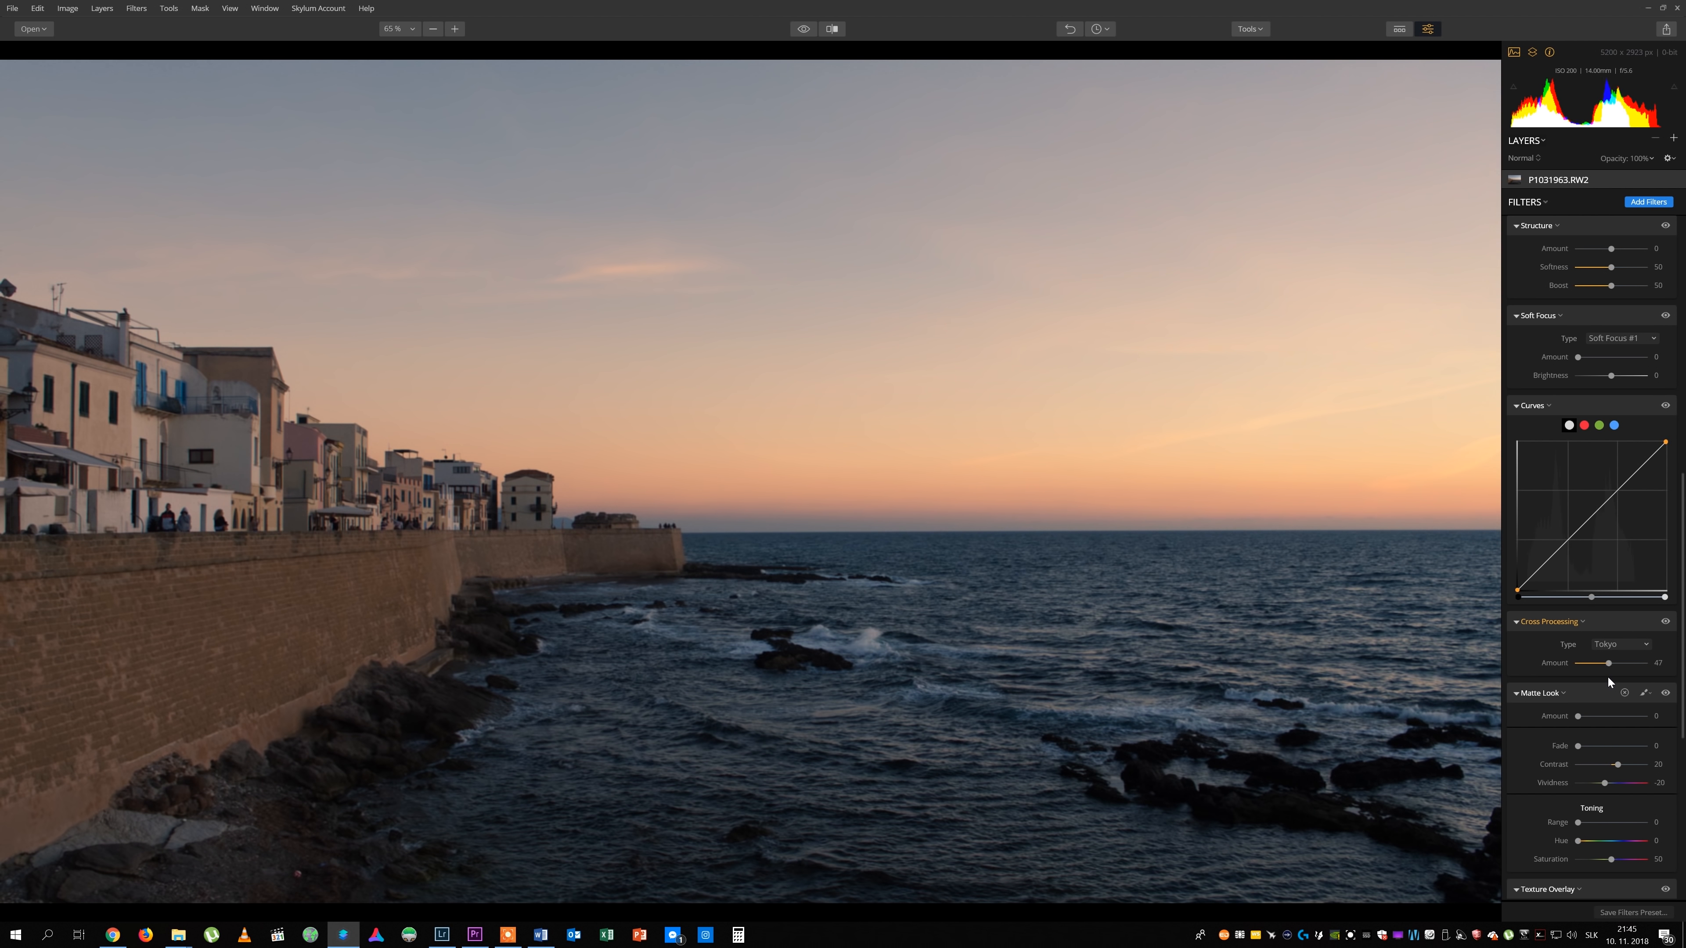
click(1611, 645)
click(1623, 773)
- Apply a Matte Look with Amount 26, Contrast 17 and toning Hue 187 to the seaside photo, and raise the Golden Hour Amount
drag(1578, 611, 1611, 657)
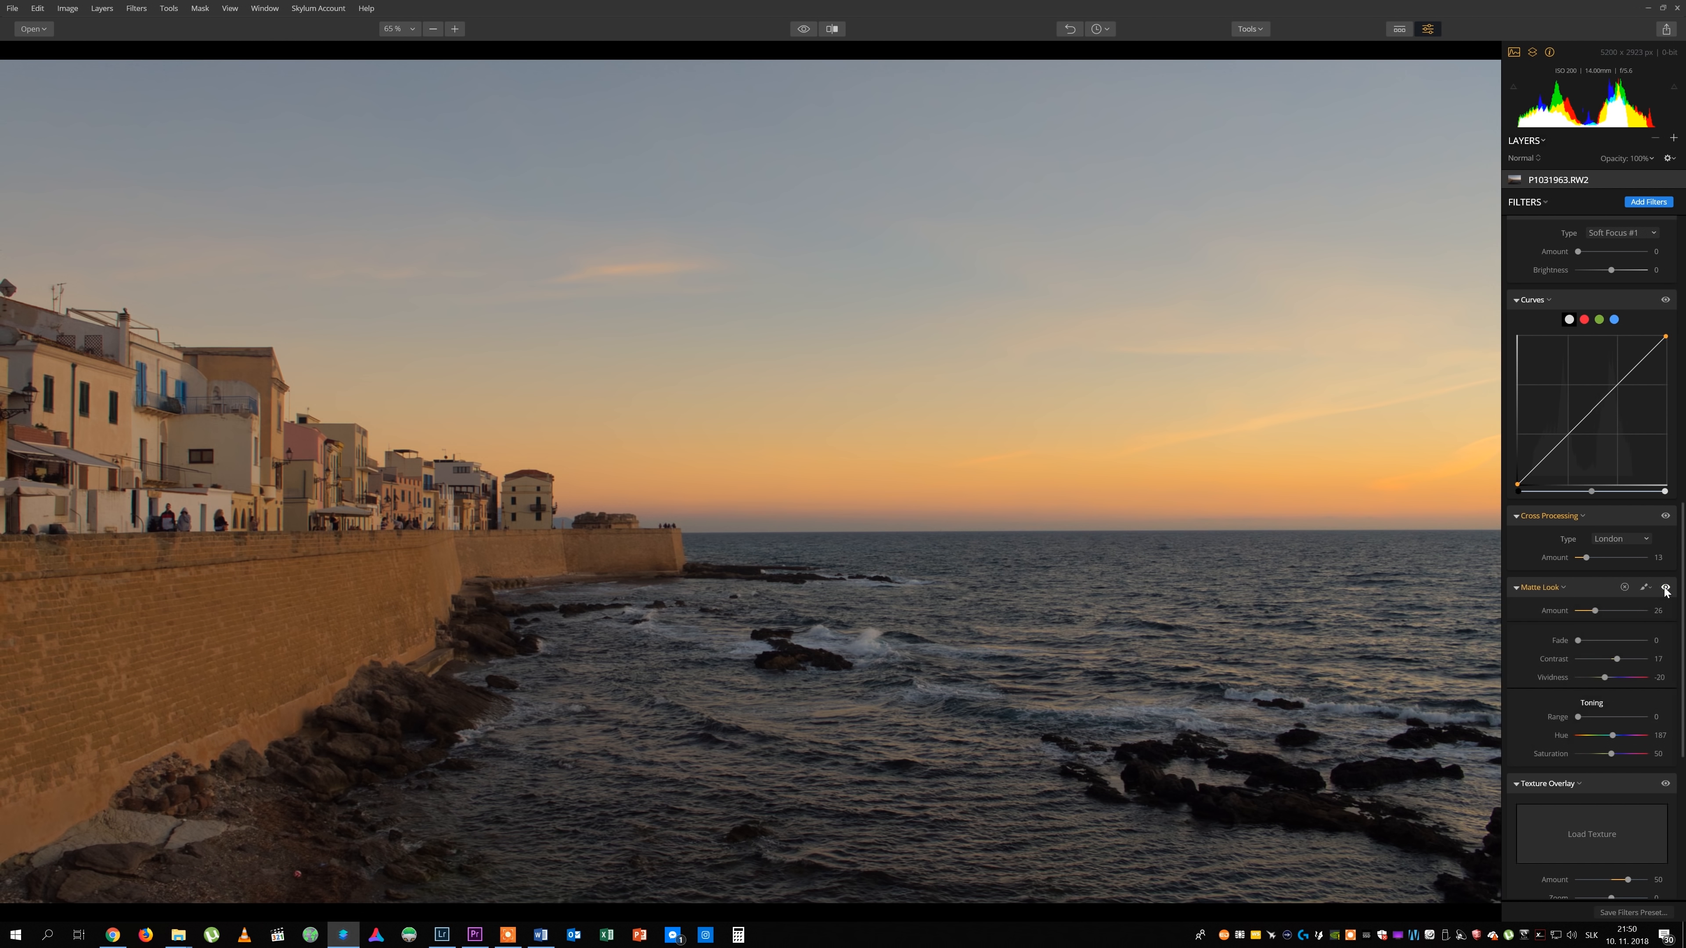
click(1665, 589)
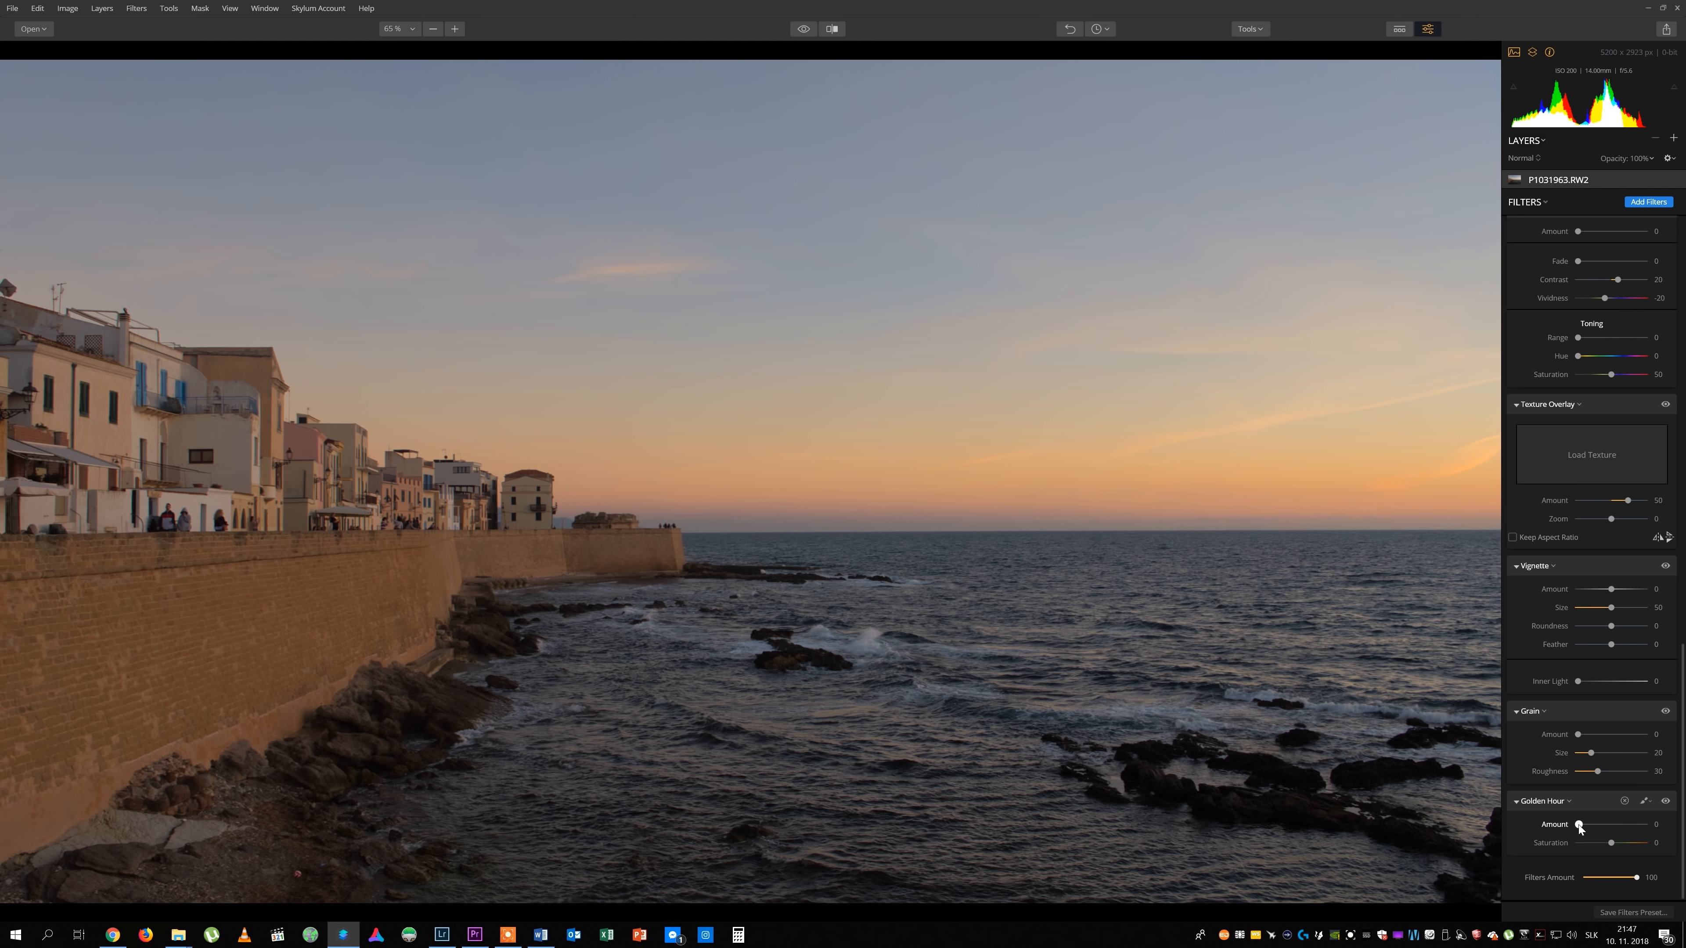
mouse_move(1585, 825)
mouse_down()
mouse_move(1601, 847)
mouse_move(1571, 847)
mouse_move(1585, 852)
mouse_up()
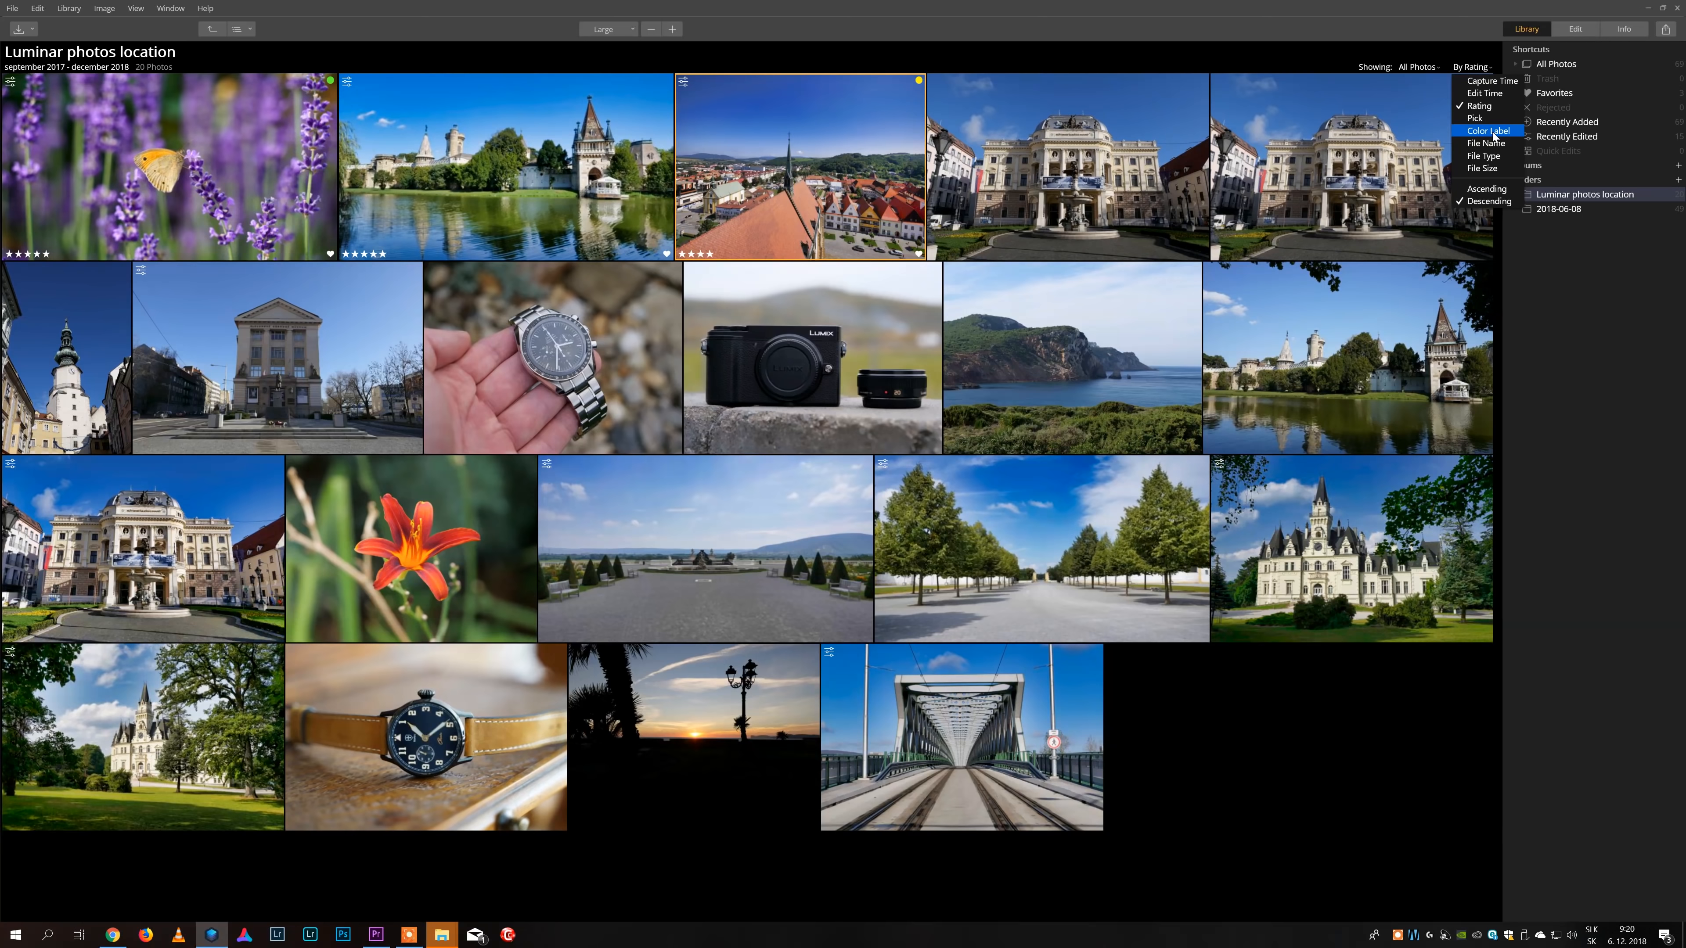
- Sort the Luminar photos location folder's photos by color label, and change the sorting to capture time
click(1494, 133)
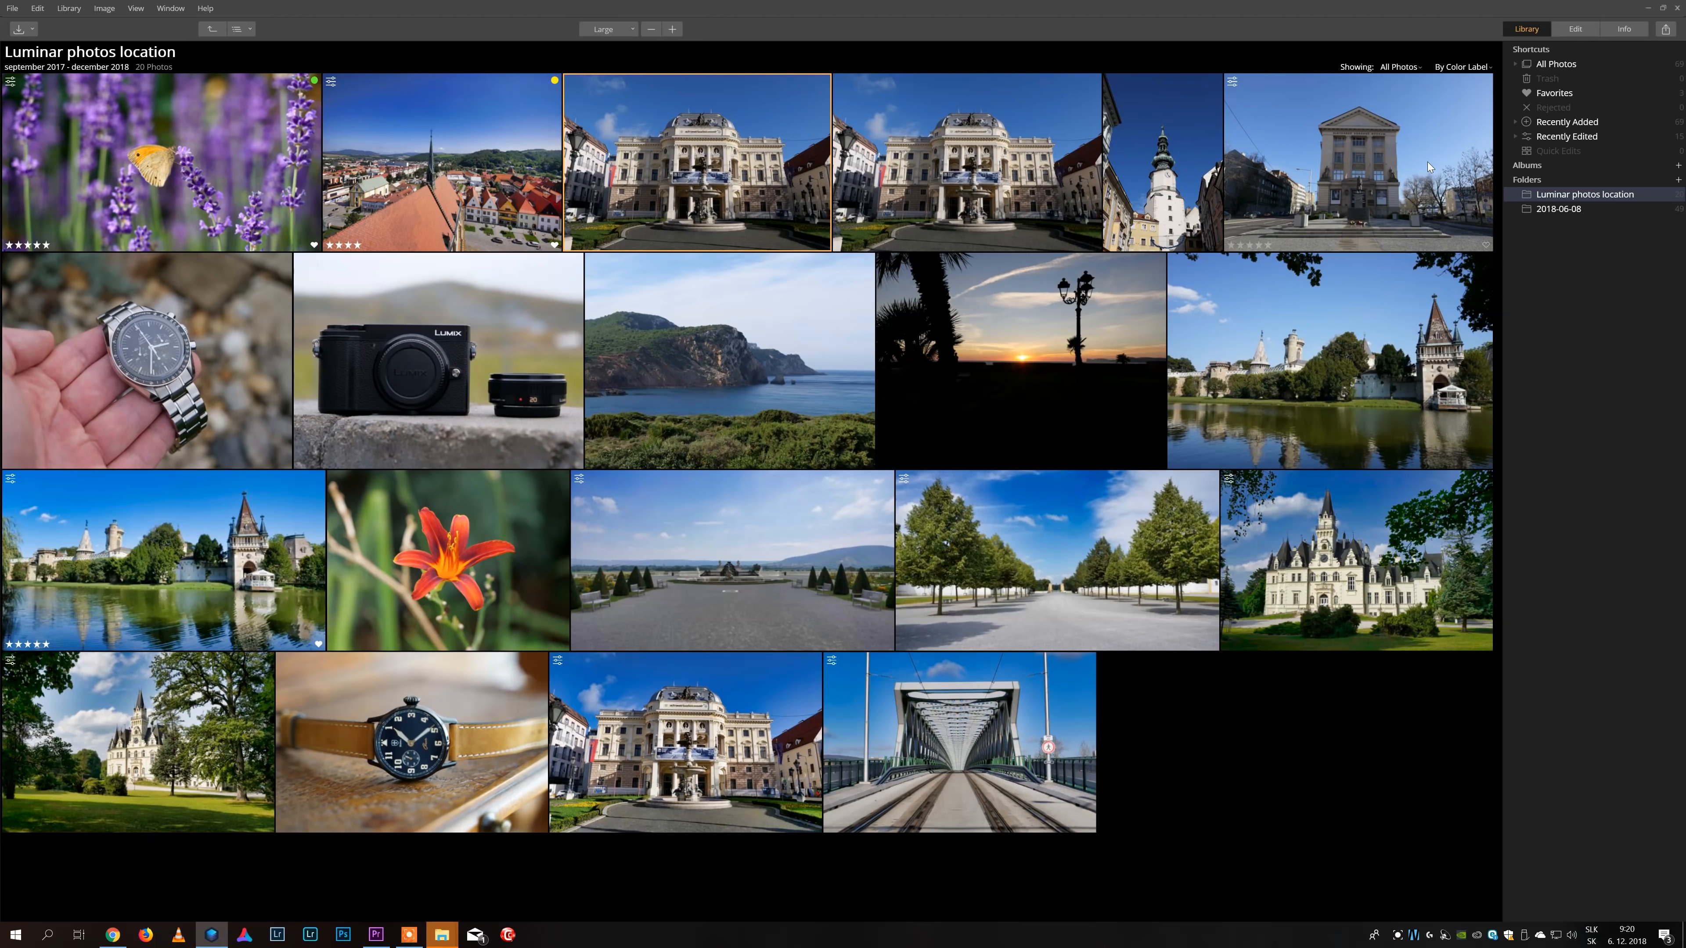
click(1456, 65)
click(1462, 82)
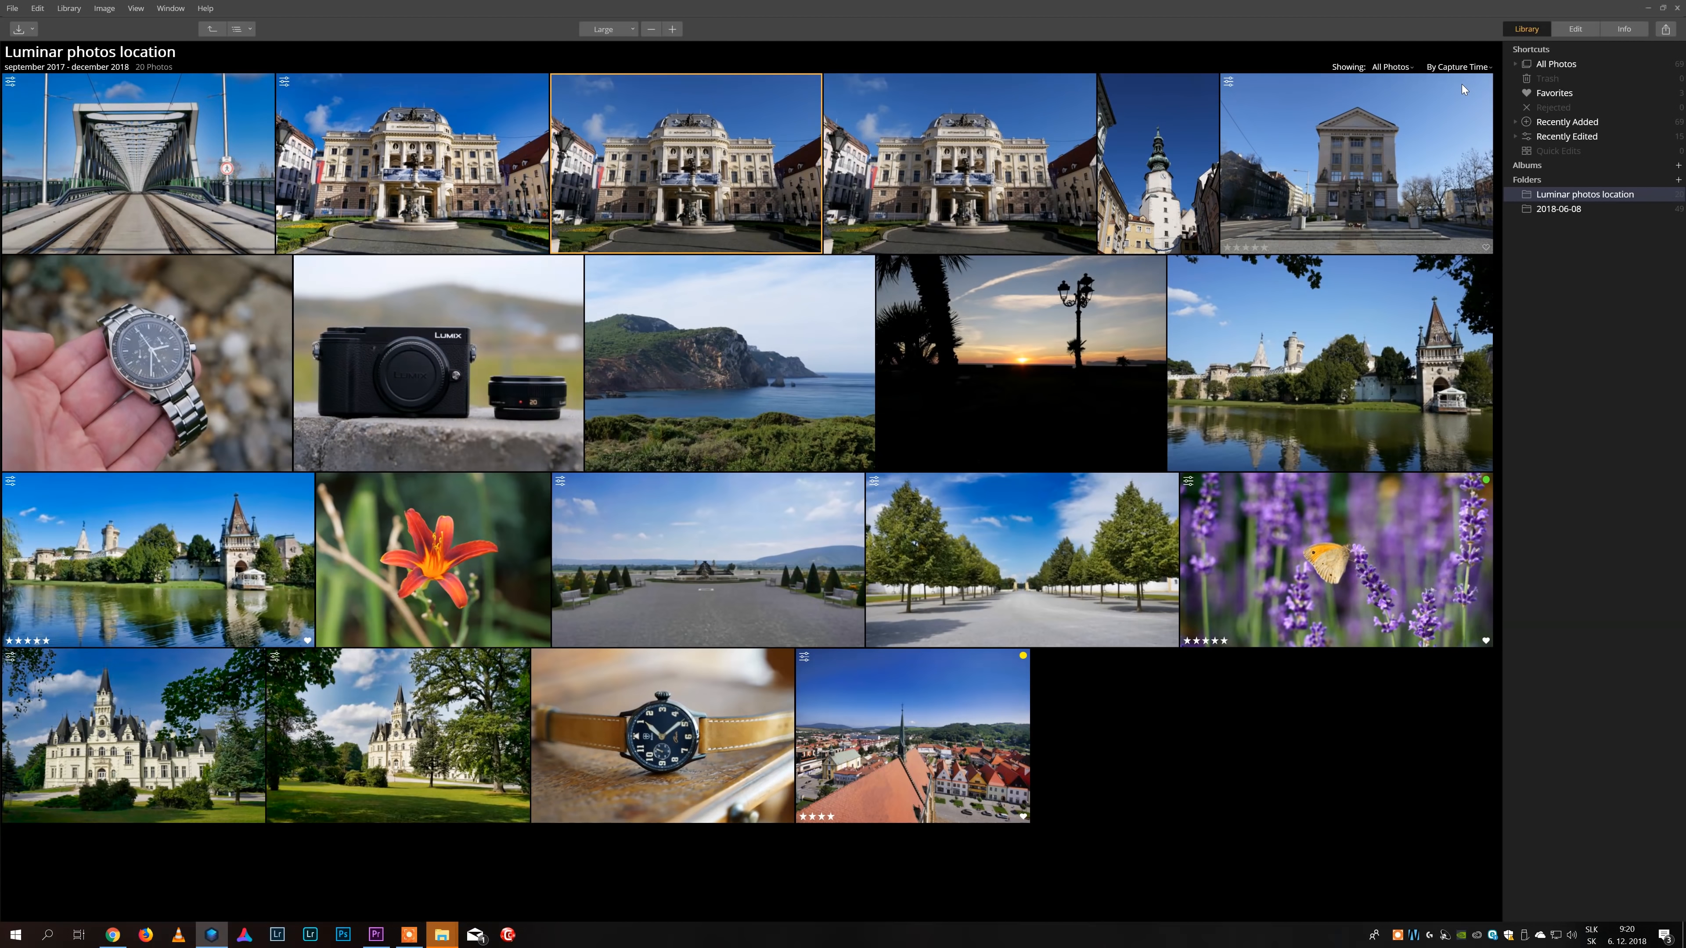